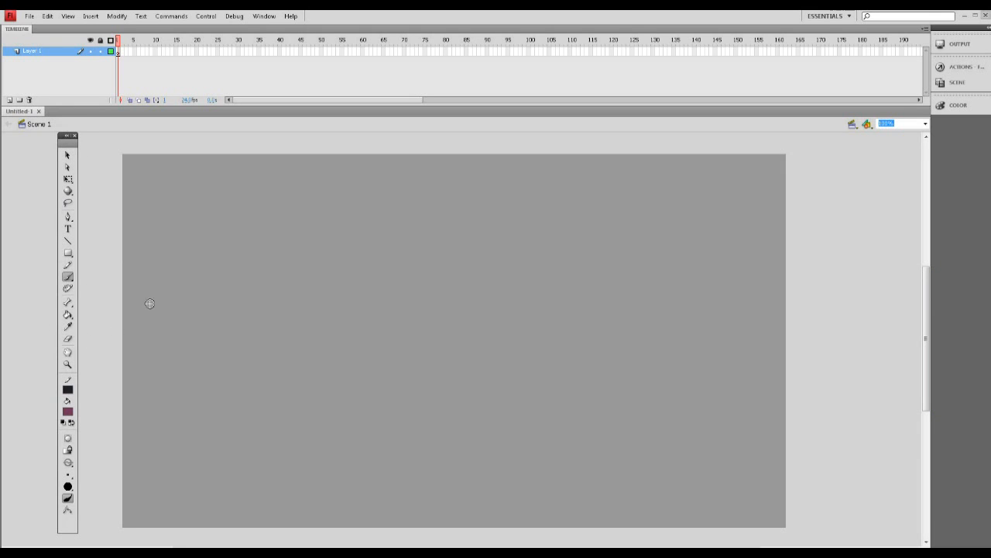
drag(928, 272, 927, 281)
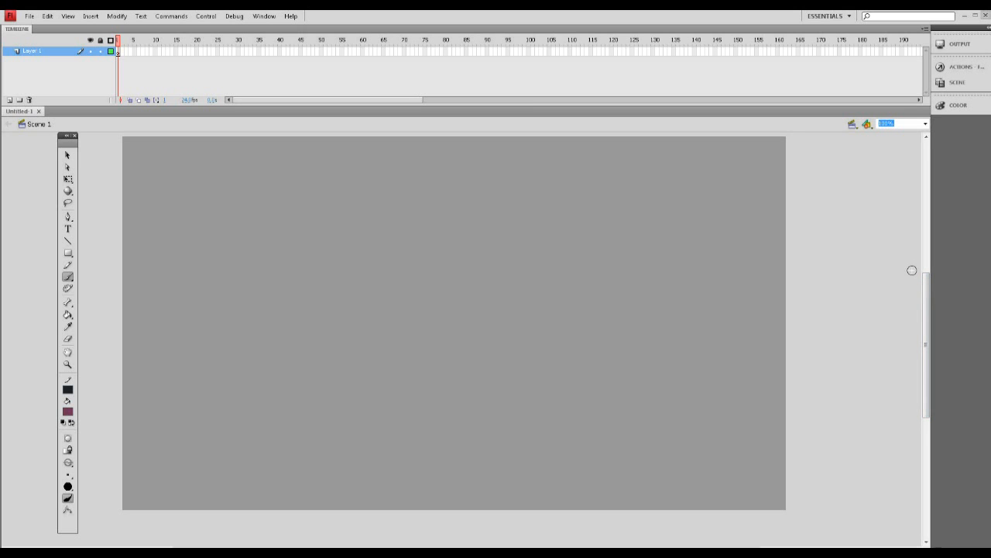
drag(928, 280, 929, 276)
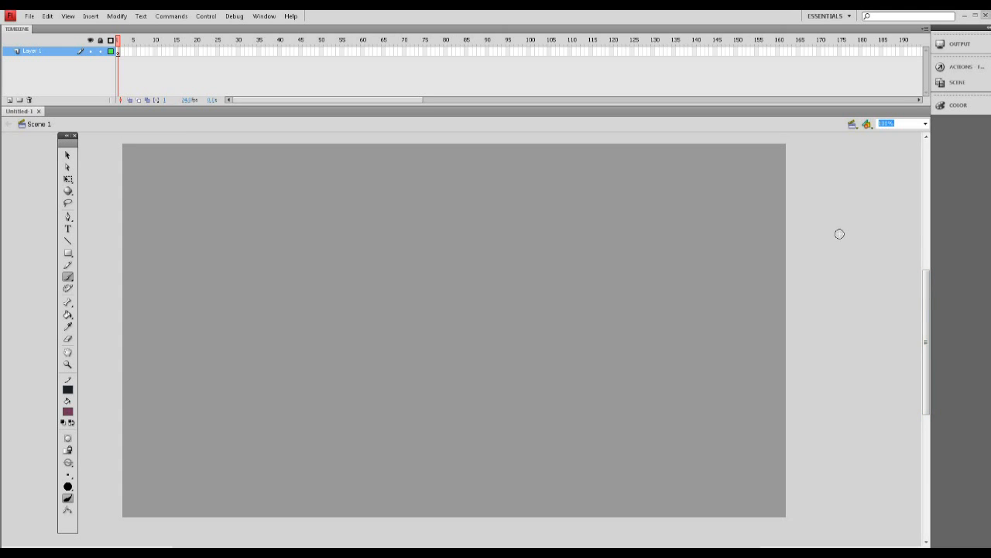
drag(927, 297, 928, 291)
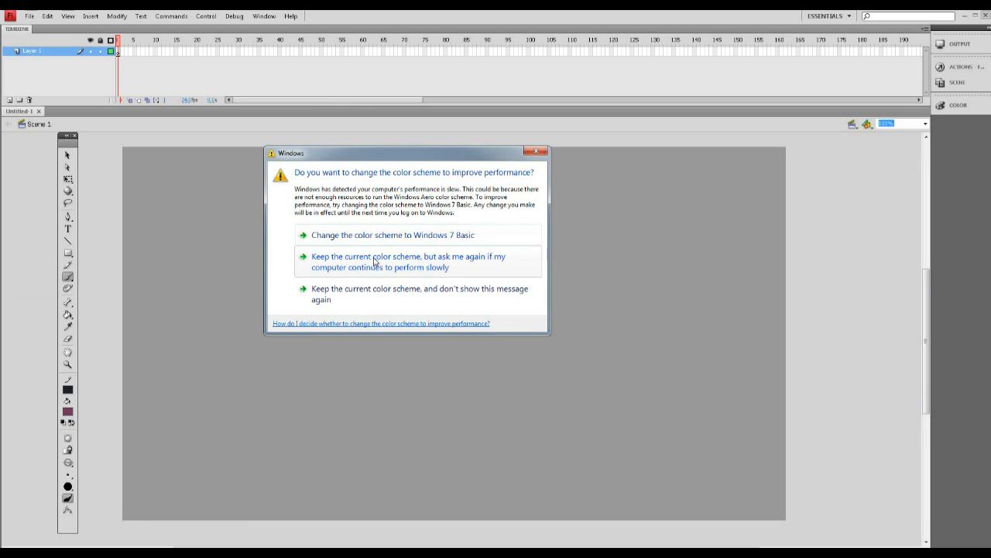
Step: Answer the Windows performance prompt by changing the color scheme to Windows 7 Basic
click(469, 235)
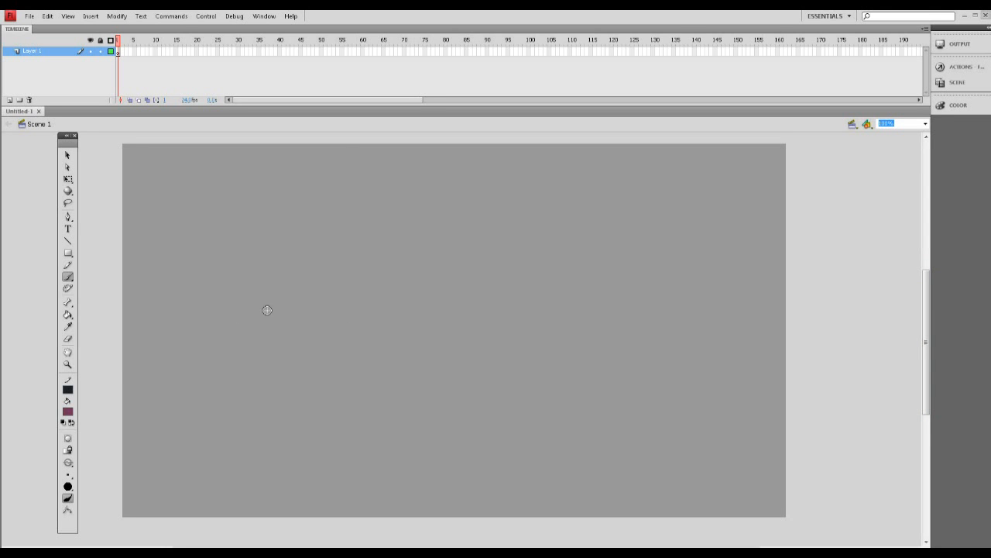
click(69, 411)
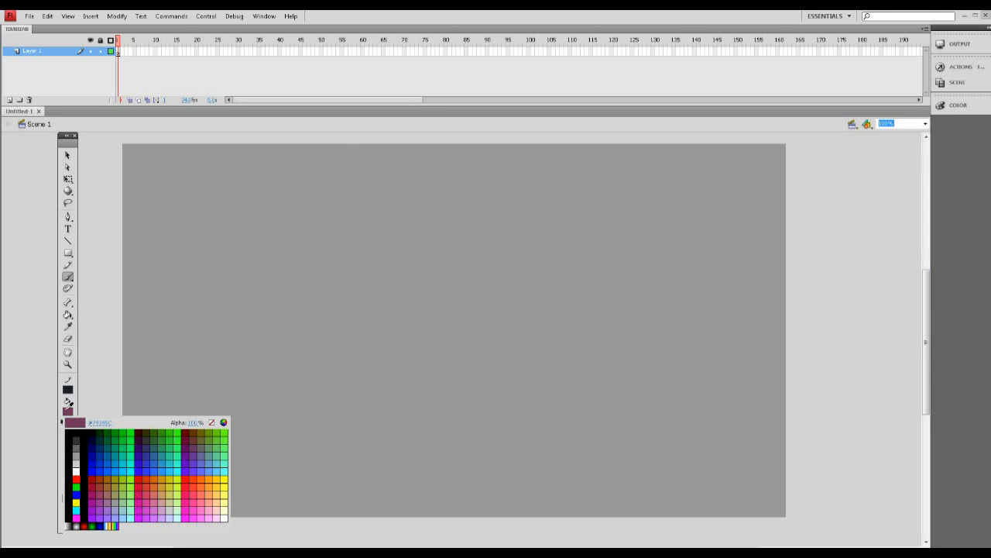
click(224, 422)
click(563, 279)
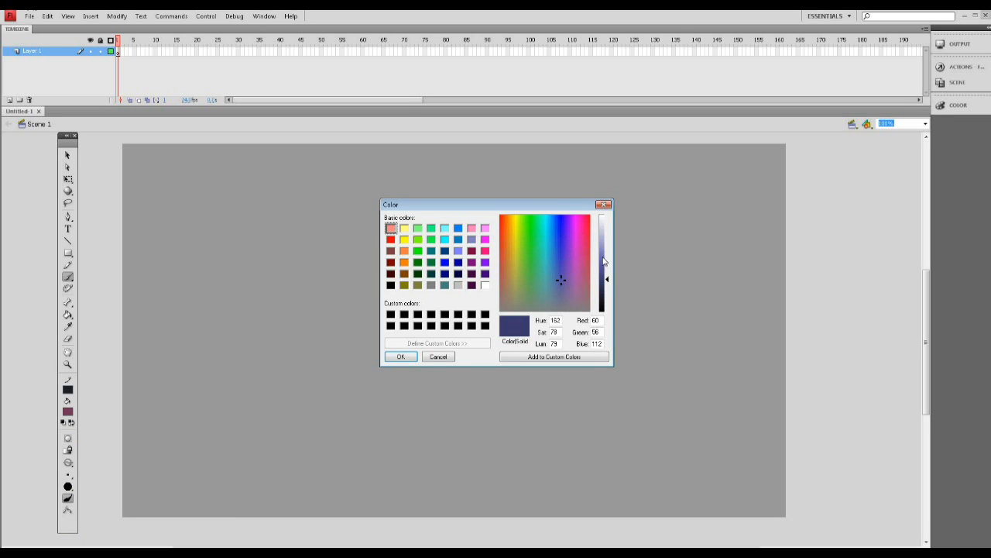
click(604, 205)
click(67, 413)
click(310, 292)
Step: Set the fill color to a custom medium blue with red 83, green 89 and blue 172
click(67, 413)
click(224, 422)
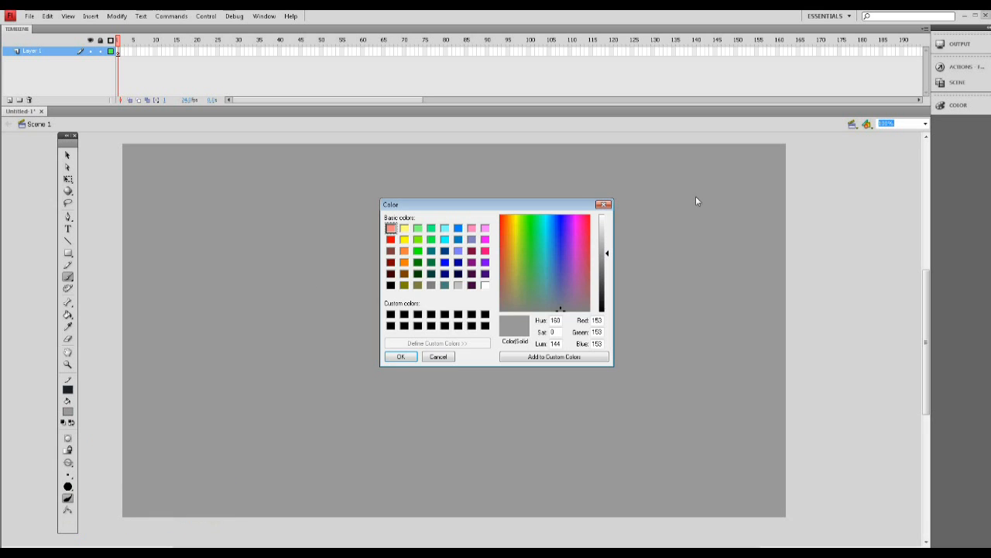
click(558, 278)
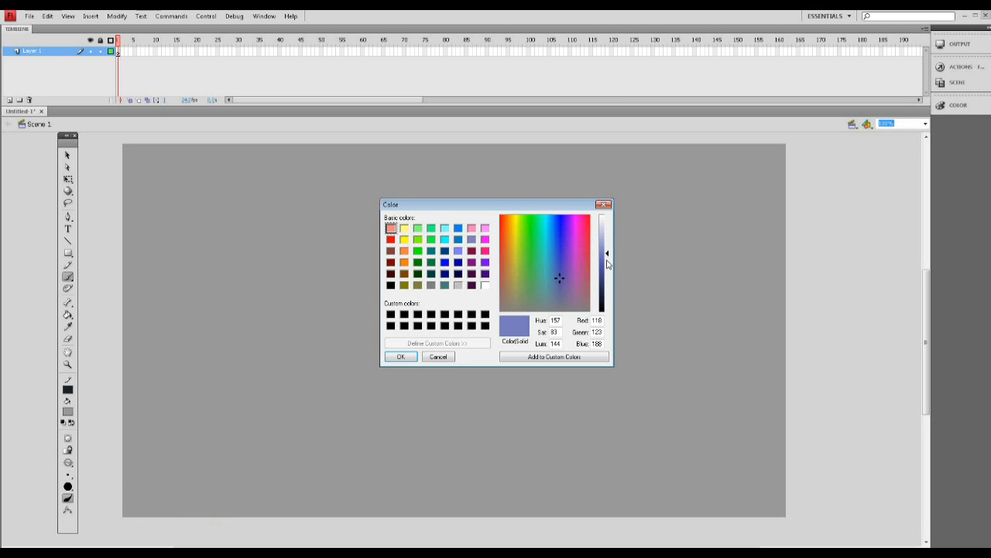
drag(606, 261, 607, 266)
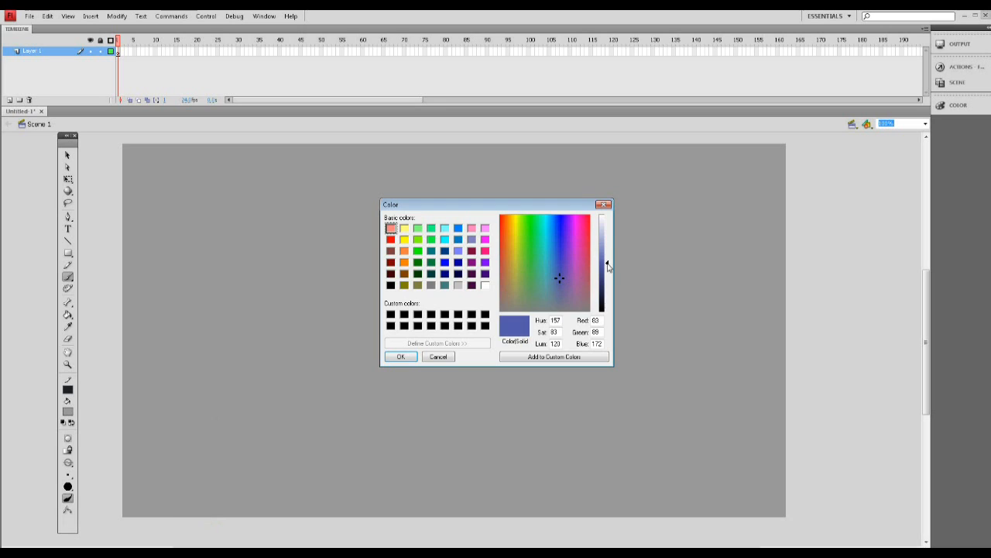
click(400, 356)
Step: Try a few blue brush strokes on the empty stage and undo them
mouse_move(426, 283)
mouse_down()
mouse_move(462, 309)
mouse_move(459, 320)
mouse_up()
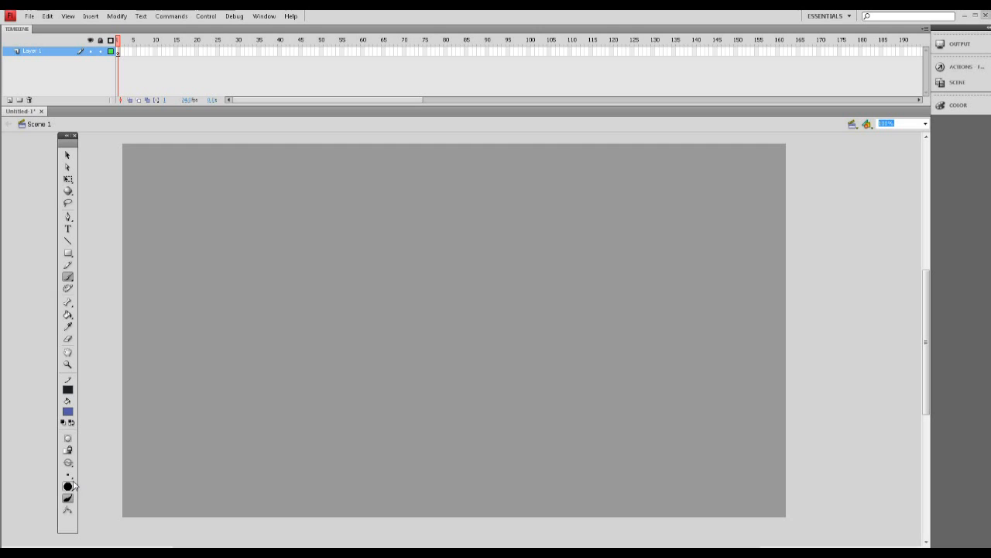
mouse_move(351, 197)
mouse_down()
mouse_move(325, 225)
mouse_move(337, 236)
mouse_move(375, 227)
mouse_move(375, 280)
mouse_up()
key(ctrl+z)
mouse_move(71, 140)
mouse_down()
mouse_move(81, 133)
mouse_move(76, 152)
mouse_up()
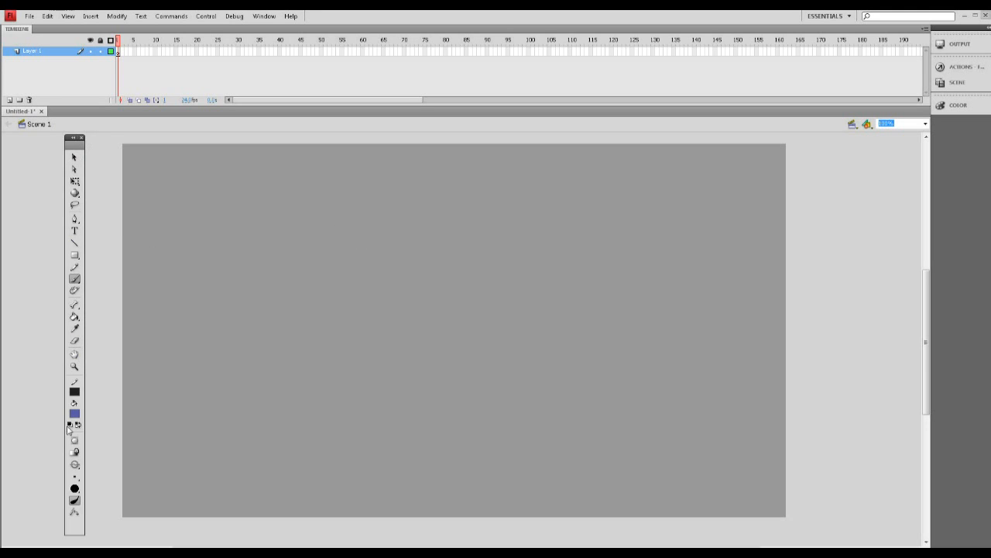
mouse_move(397, 195)
mouse_down()
mouse_move(438, 188)
mouse_move(375, 221)
mouse_up()
key(ctrl+z)
Step: Handwrite the note "B=Brush" with the Brush tool in the upper right area of the stage
drag(926, 297, 925, 295)
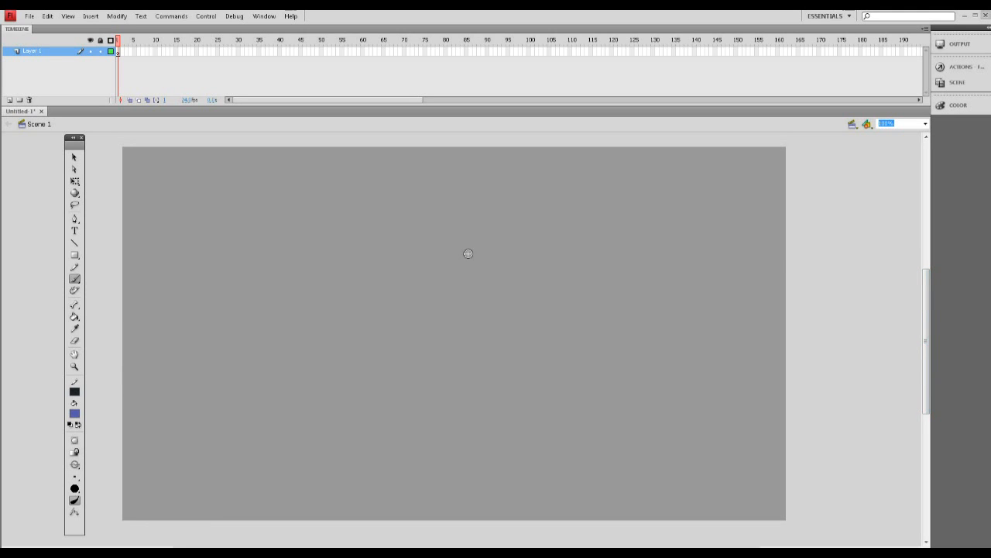
mouse_move(574, 162)
mouse_down()
mouse_move(577, 188)
mouse_move(592, 178)
mouse_move(731, 214)
mouse_up()
key(v)
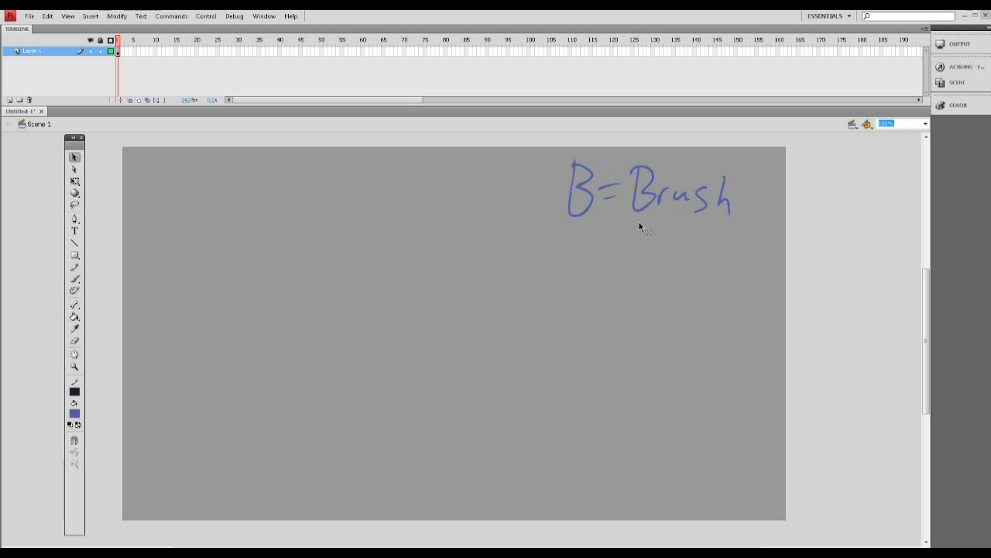
Step: Handwrite "V=Selection" with the Brush tool directly below the "B=Brush" note
key(b)
mouse_move(563, 237)
mouse_down()
mouse_move(570, 278)
mouse_move(599, 245)
mouse_move(618, 260)
mouse_up()
key(v)
key(b)
drag(602, 272, 640, 272)
drag(666, 260, 708, 271)
mouse_move(726, 249)
mouse_down()
mouse_move(728, 268)
mouse_move(756, 266)
mouse_up()
drag(722, 247, 786, 267)
Step: Try moving the handwritten notes with the Selection tool, undo the move and clear the selection
key(v)
mouse_move(526, 214)
mouse_down()
mouse_move(699, 322)
mouse_move(722, 324)
mouse_up()
mouse_move(591, 262)
mouse_down()
mouse_move(546, 264)
mouse_move(504, 315)
mouse_up()
key(ctrl+z)
click(728, 303)
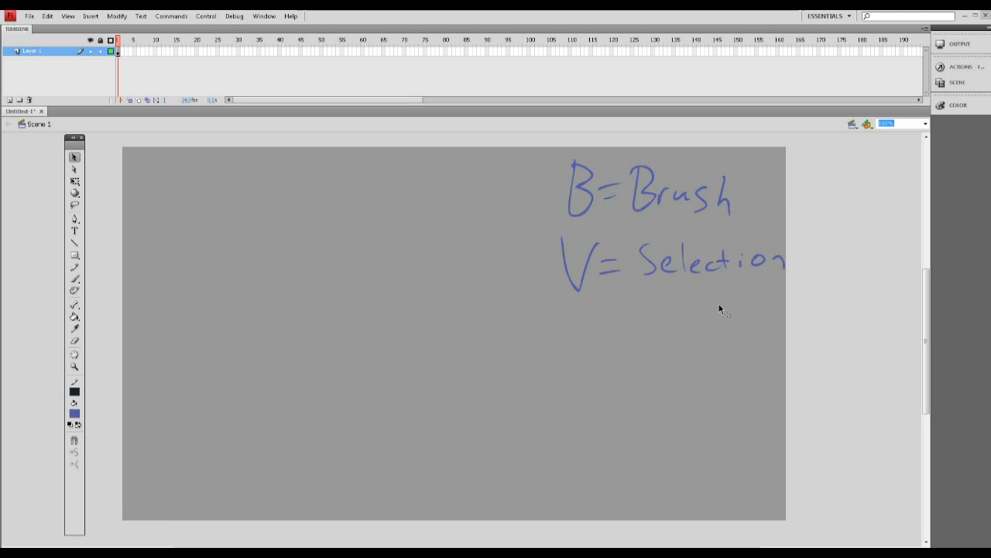
Step: Look at the 3D Rotation and 3D Translation tools and the Paint Bucket and Ink Bottle tools, choosing Paint Bucket
key(w)
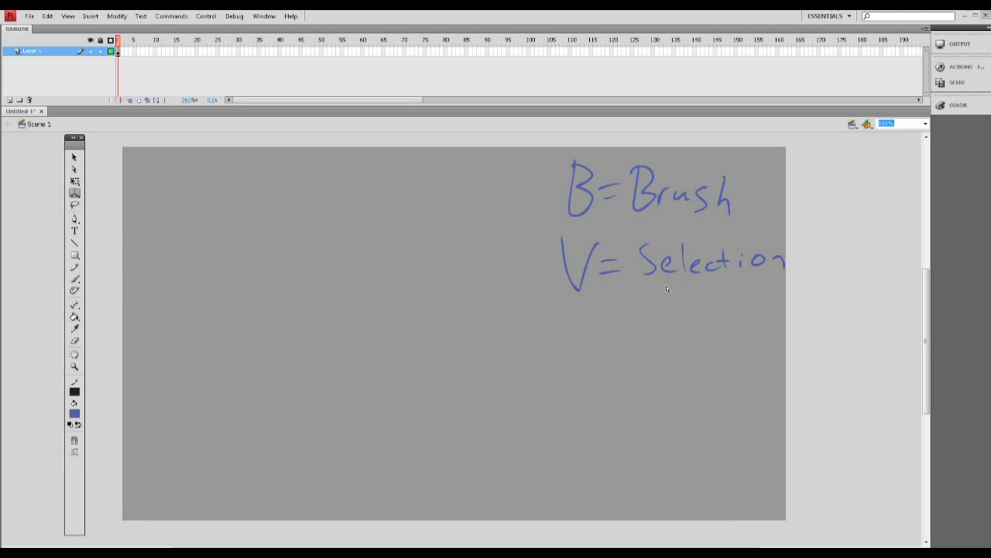
key(v)
click(73, 194)
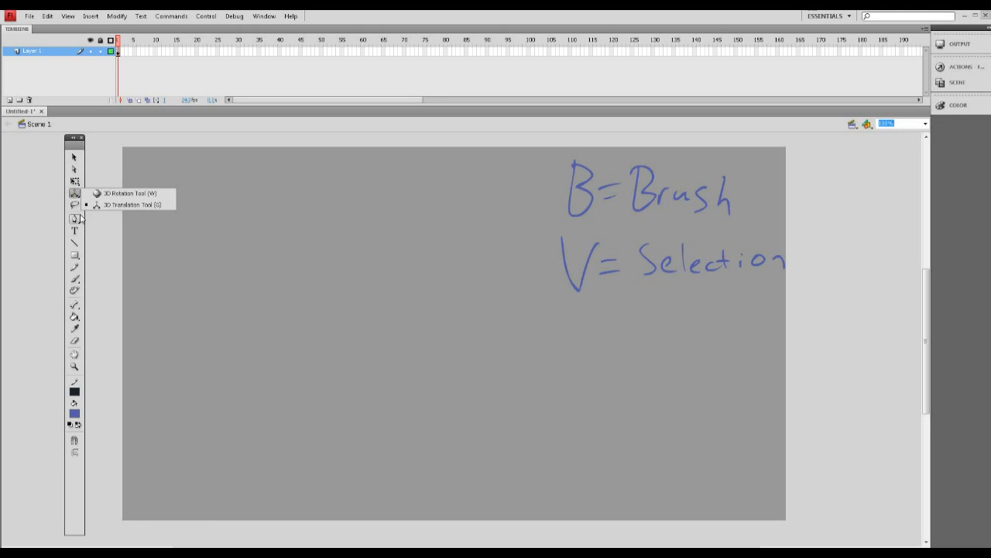
click(74, 316)
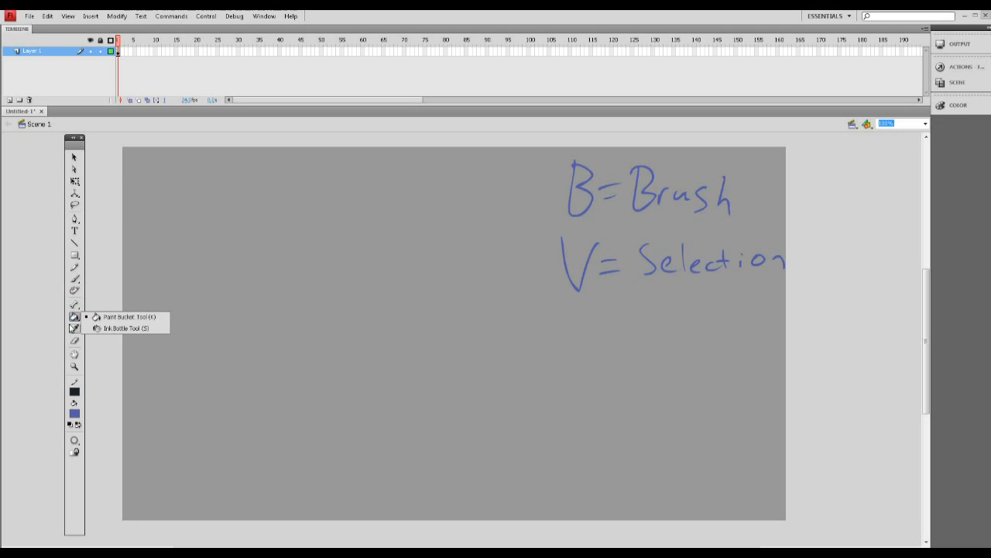
click(124, 315)
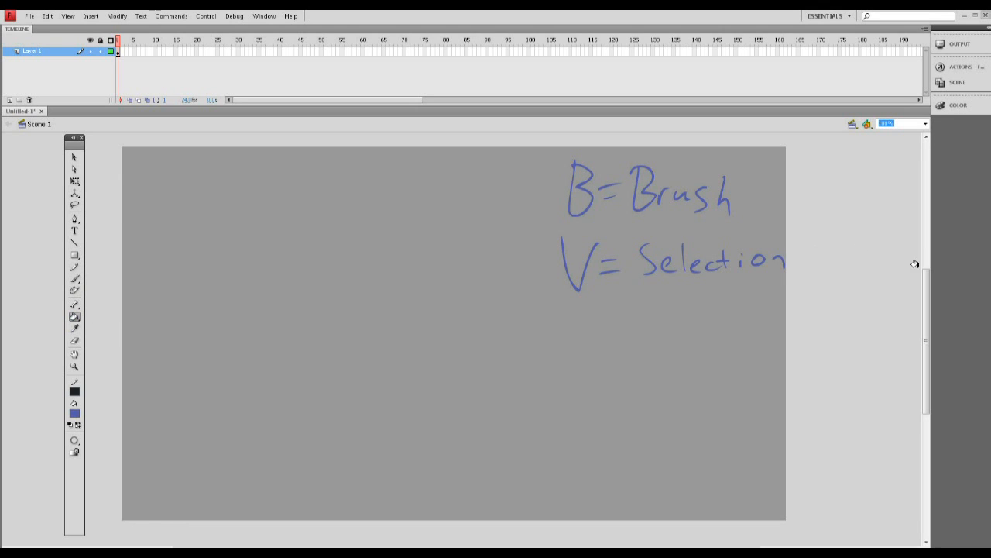
Step: Handwrite "K=fill bucket" with the Brush tool below the "V=Selection" note
drag(927, 294, 927, 296)
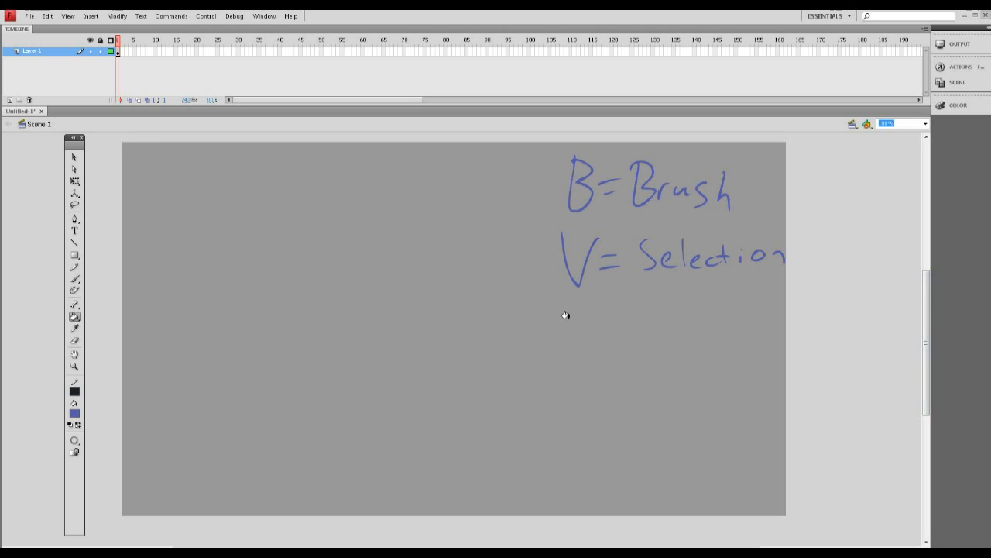
key(v)
key(b)
mouse_move(570, 312)
mouse_down()
mouse_move(566, 348)
mouse_move(577, 317)
mouse_move(588, 346)
mouse_move(614, 339)
mouse_up()
mouse_move(649, 310)
mouse_down()
mouse_move(628, 358)
mouse_move(642, 338)
mouse_up()
drag(651, 333, 651, 353)
drag(662, 306, 662, 350)
mouse_move(677, 304)
mouse_down()
mouse_move(708, 318)
mouse_move(700, 347)
mouse_move(742, 342)
mouse_up()
drag(754, 331, 756, 346)
drag(767, 310, 767, 344)
mouse_move(789, 326)
mouse_down()
mouse_move(792, 342)
mouse_move(814, 341)
mouse_up()
drag(831, 312, 830, 342)
drag(825, 329, 838, 328)
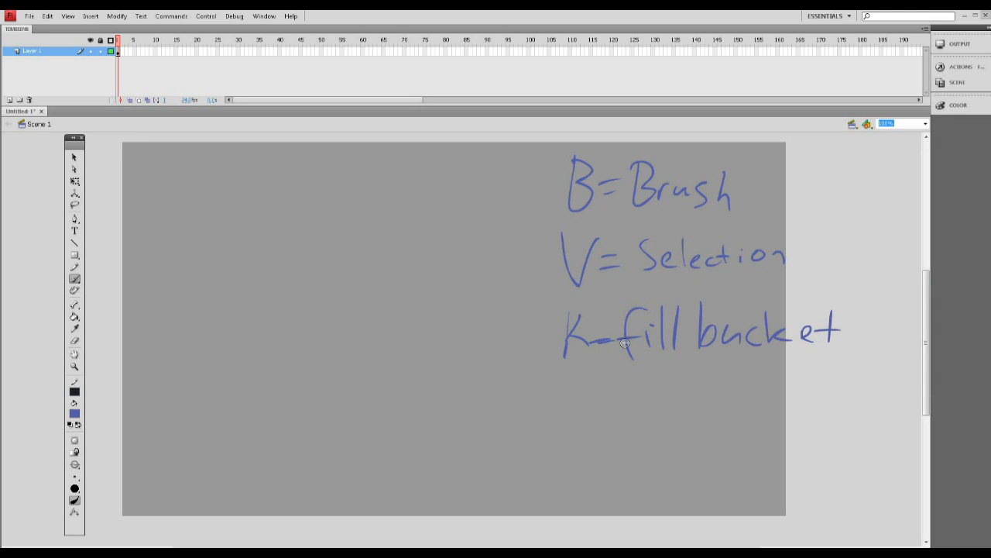
Step: Handwrite "E=eraser" with the Brush tool below the "K=fill bucket" note and underline the word "eraser"
key(e)
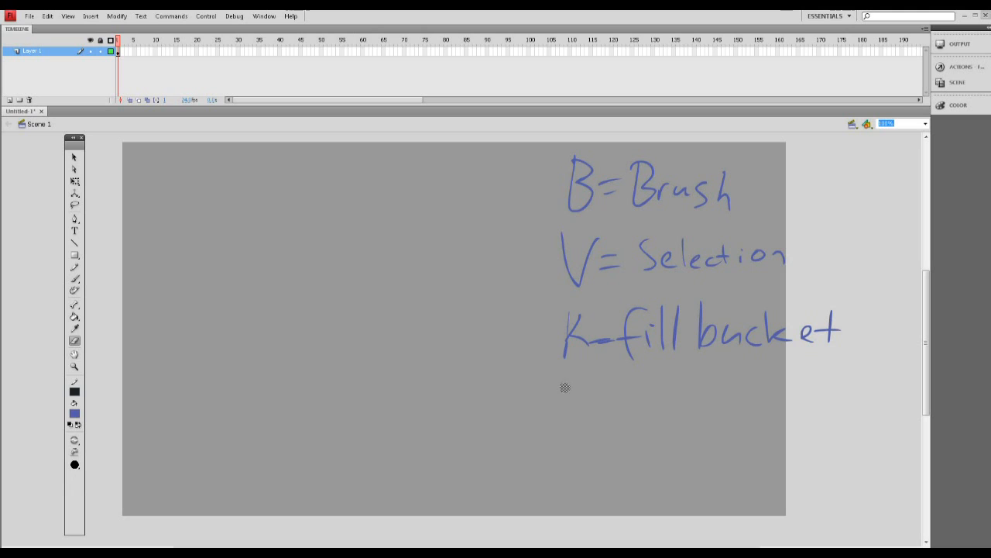
key(v)
key(b)
mouse_move(559, 384)
mouse_down()
mouse_move(574, 423)
mouse_move(573, 381)
mouse_up()
drag(556, 402, 570, 401)
mouse_move(589, 402)
mouse_down()
mouse_move(616, 413)
mouse_move(689, 398)
mouse_up()
mouse_move(705, 398)
mouse_down()
mouse_move(697, 409)
mouse_move(708, 418)
mouse_move(759, 416)
mouse_up()
drag(767, 416, 817, 391)
drag(639, 441, 807, 440)
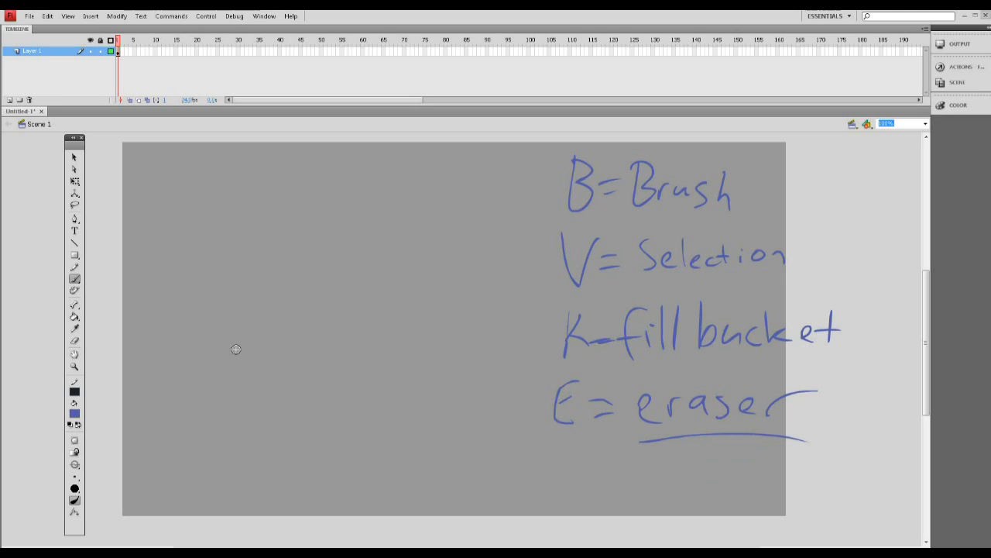
Step: Scale down all the handwritten notes with Free Transform, move them to the middle of the stage and deselect them
key(q)
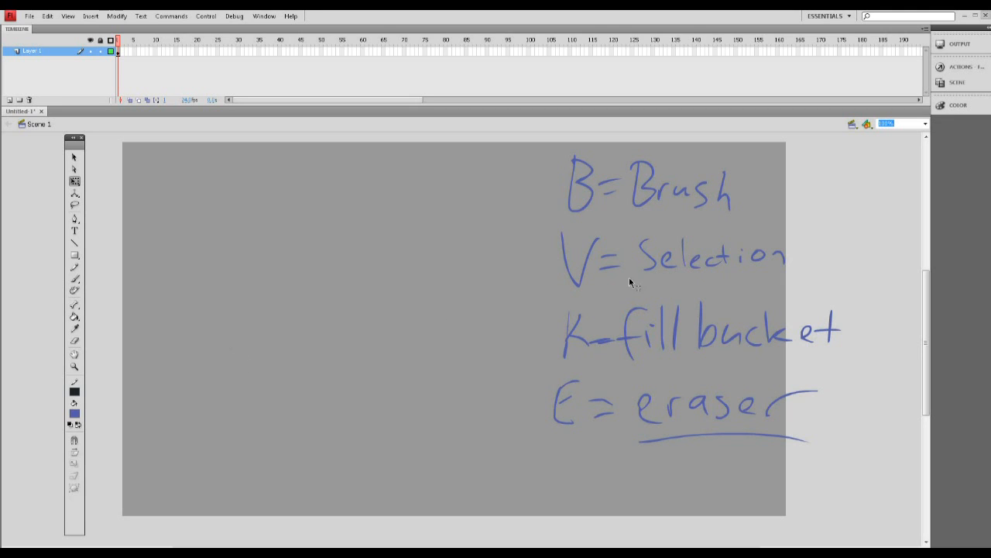
mouse_move(511, 153)
mouse_down()
mouse_move(705, 407)
mouse_move(879, 460)
mouse_move(877, 449)
mouse_up()
drag(841, 155, 759, 218)
drag(755, 361, 559, 350)
click(695, 318)
Step: Try a loose brush stroke and large circles around the notes, undoing both
key(b)
drag(584, 225, 619, 327)
key(ctrl+z)
mouse_move(289, 175)
mouse_down()
mouse_move(211, 321)
mouse_move(539, 132)
mouse_move(322, 457)
mouse_move(664, 236)
mouse_move(182, 348)
mouse_move(670, 385)
mouse_up()
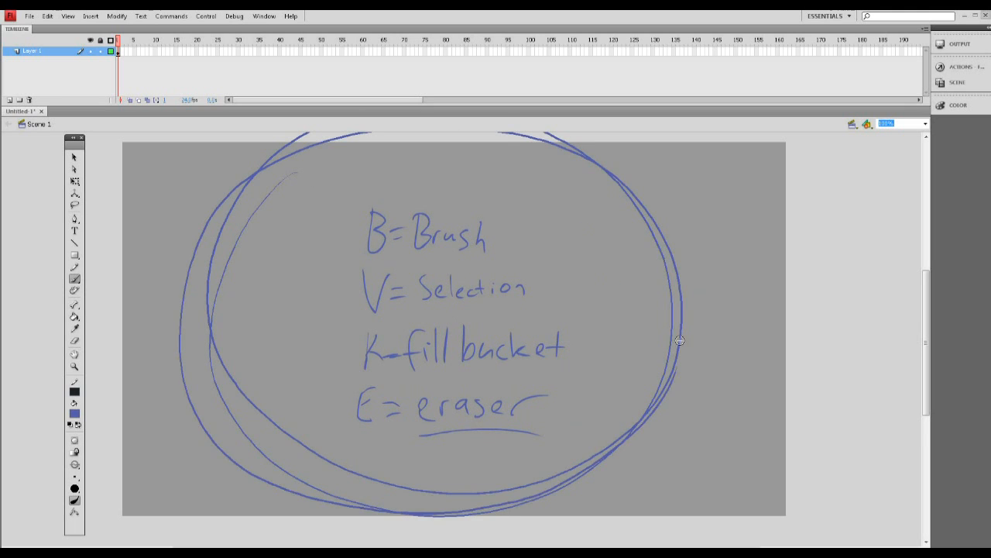
key(ctrl+z)
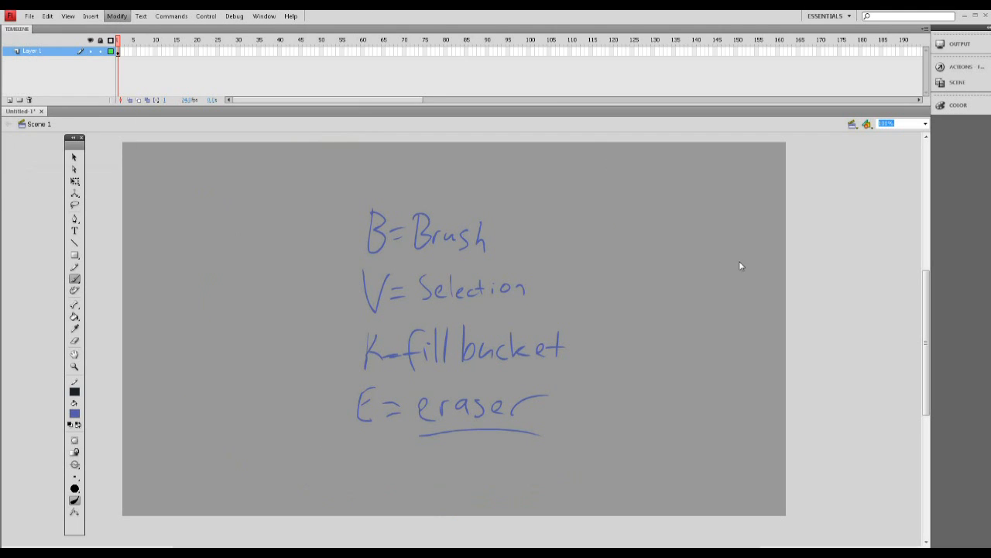
Step: Review the document properties, including the background color choices, and accept them without changing anything
key(t)
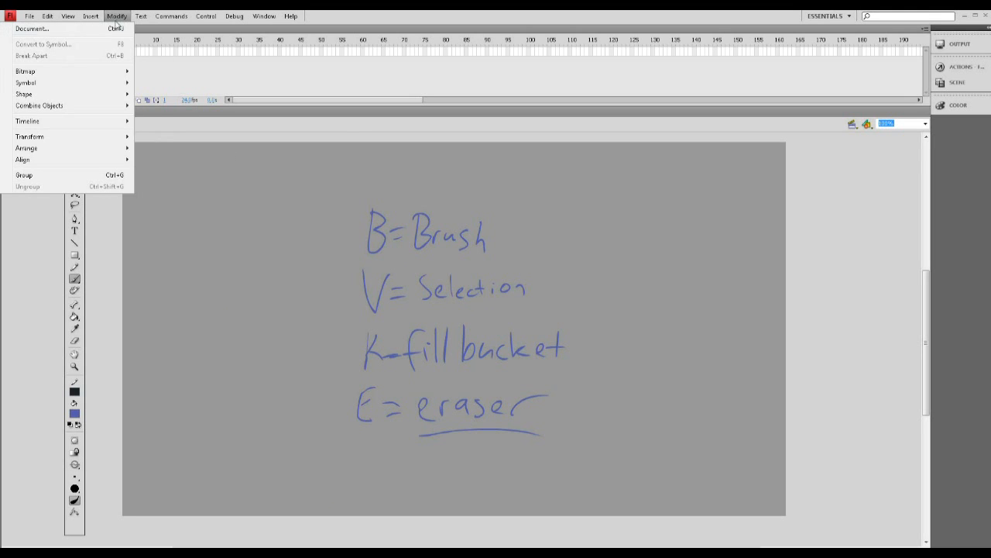
click(115, 29)
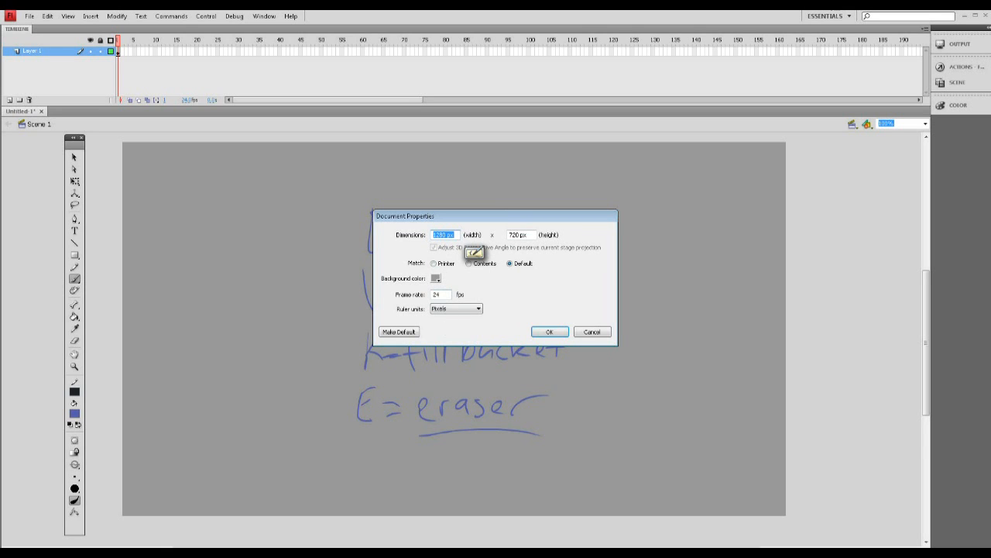
click(436, 279)
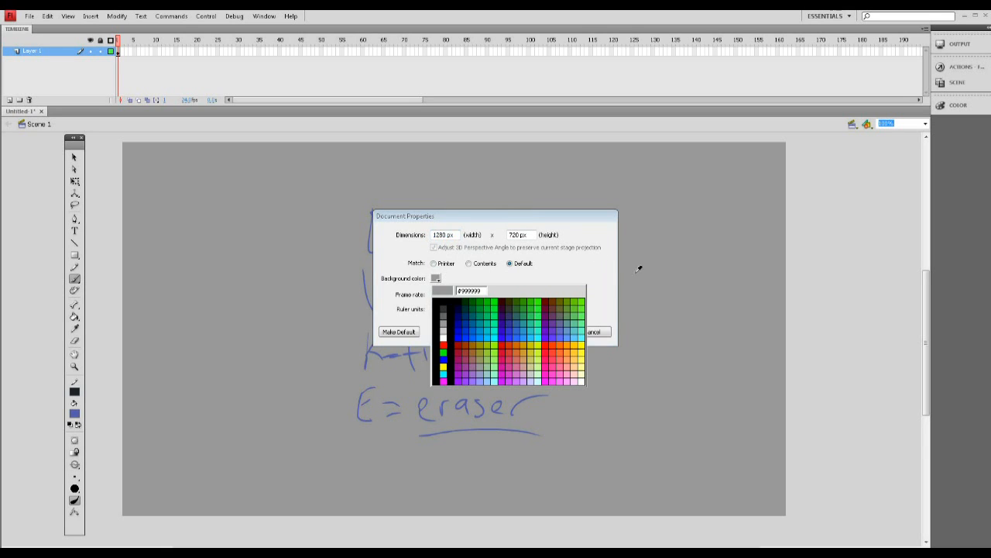
click(436, 277)
click(553, 332)
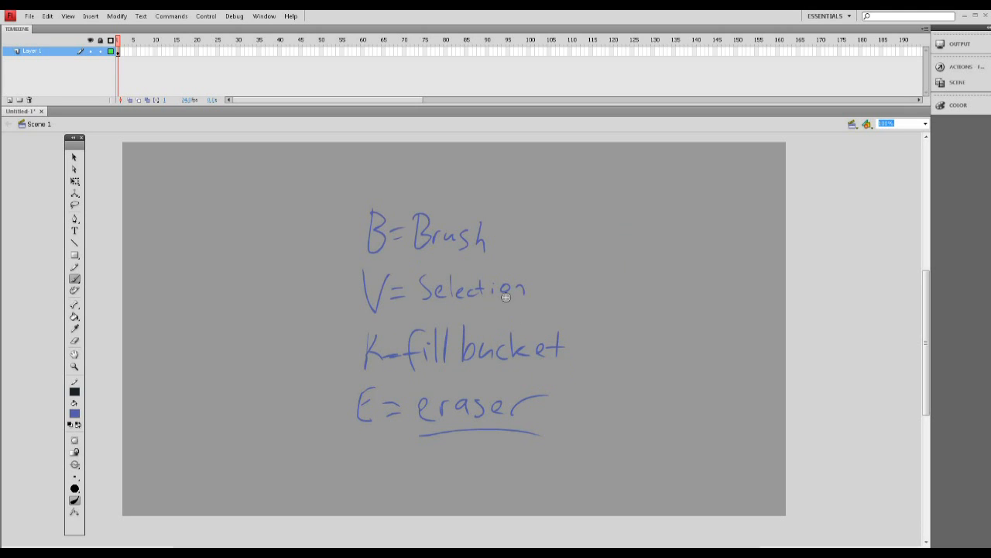
Step: Try a brush stroke beside the notes and undo it, and add three new layers and undo them
drag(605, 224, 607, 296)
key(ctrl+z)
click(10, 100)
click(10, 99)
click(11, 100)
key(ctrl+z)
key(ctrl+z)
key(ctrl+z)
Step: Try out the Eraser, Paint Bucket and Lasso tools, making freehand lasso selections around the notes
drag(926, 281, 927, 274)
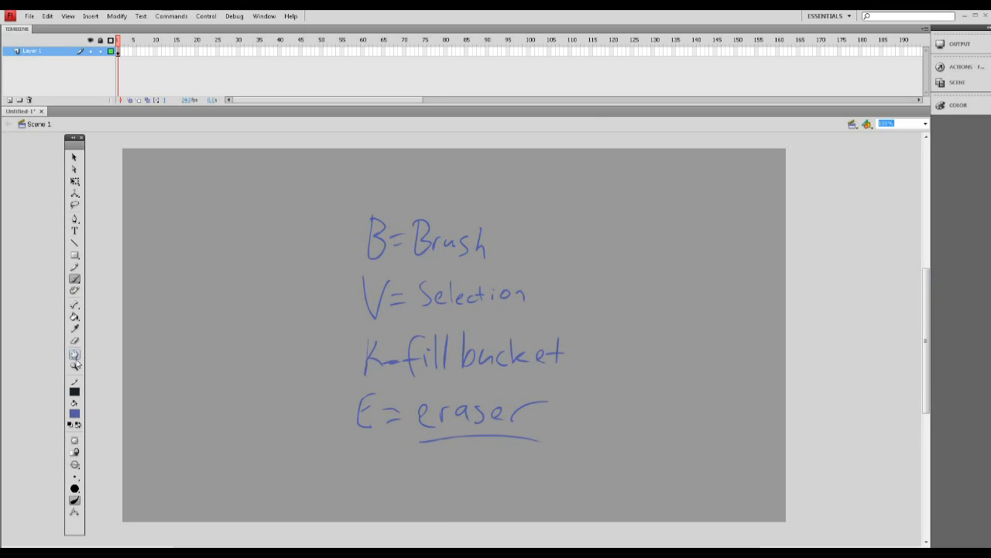
key(e)
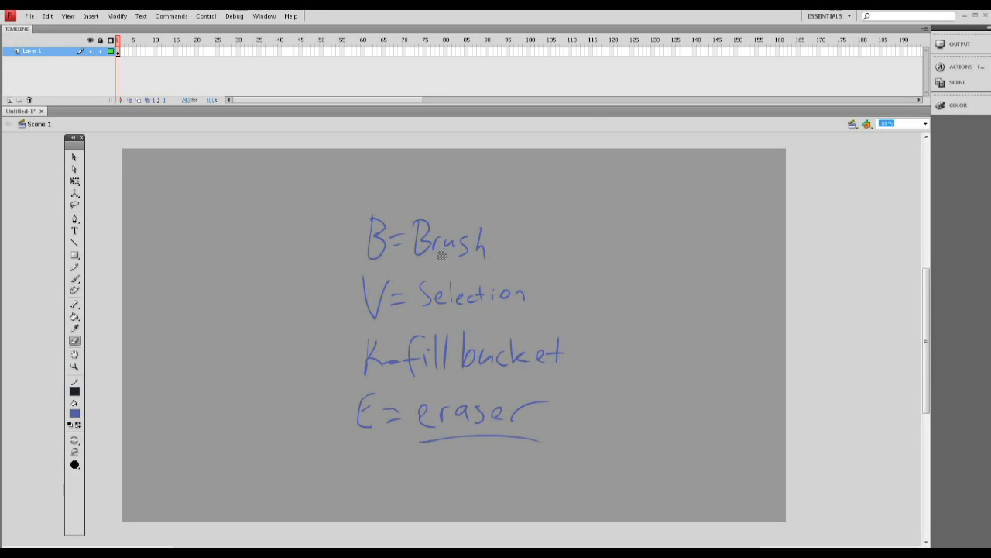
key(k)
key(l)
mouse_move(596, 273)
mouse_down()
mouse_move(381, 168)
mouse_move(678, 449)
mouse_move(596, 279)
mouse_up()
mouse_move(370, 193)
mouse_down()
mouse_move(304, 432)
mouse_move(501, 492)
mouse_move(610, 241)
mouse_move(357, 150)
mouse_move(333, 256)
mouse_up()
drag(440, 255, 451, 328)
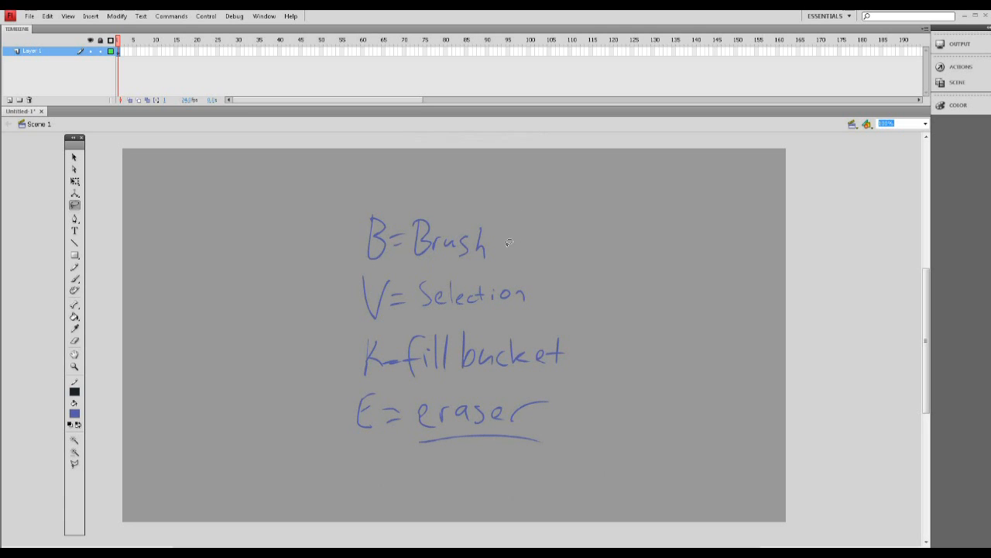
Step: Select all the handwritten notes on the stage, delete them and return to the Brush tool
key(v)
mouse_move(339, 186)
mouse_down()
mouse_move(599, 470)
mouse_move(612, 463)
mouse_up()
key(Delete)
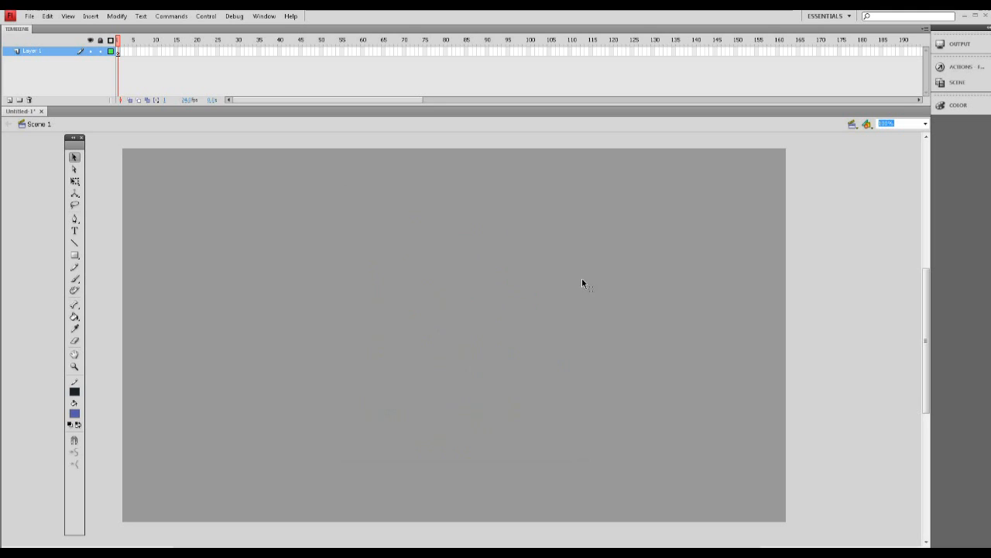
key(b)
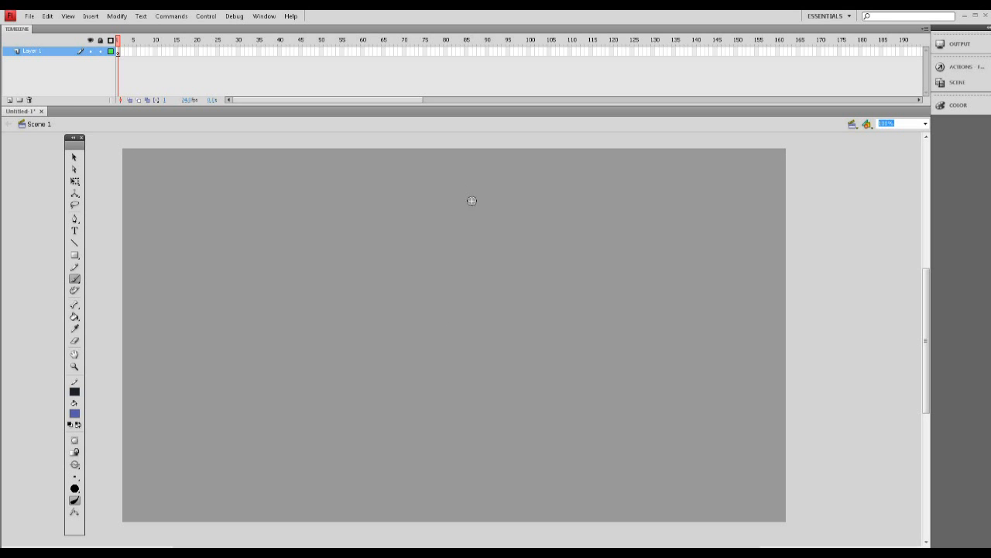
drag(925, 277, 931, 277)
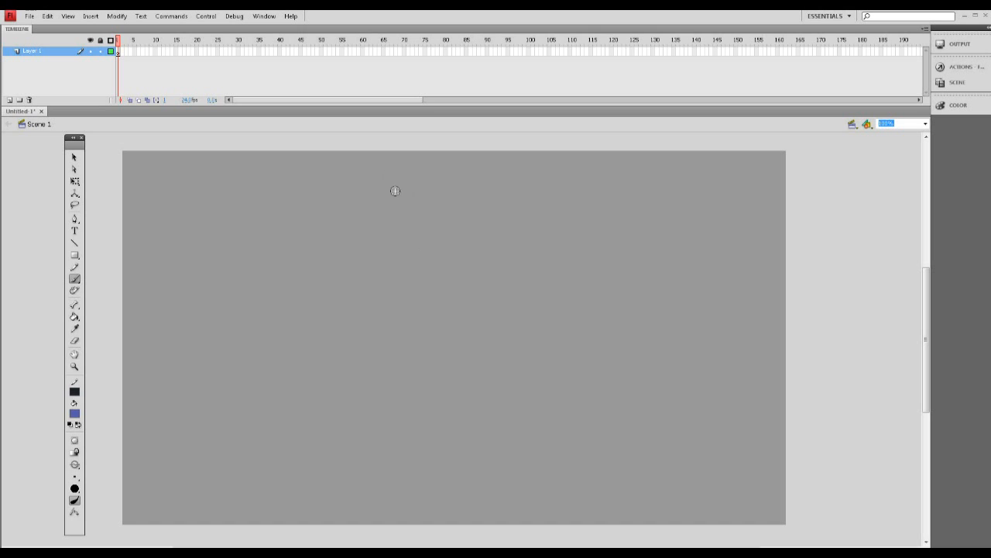
Step: Set the brush to the smallest size, try a stroke on the empty stage and undo it
mouse_move(370, 172)
mouse_down()
mouse_move(412, 220)
mouse_move(357, 200)
mouse_move(388, 206)
mouse_up()
click(74, 476)
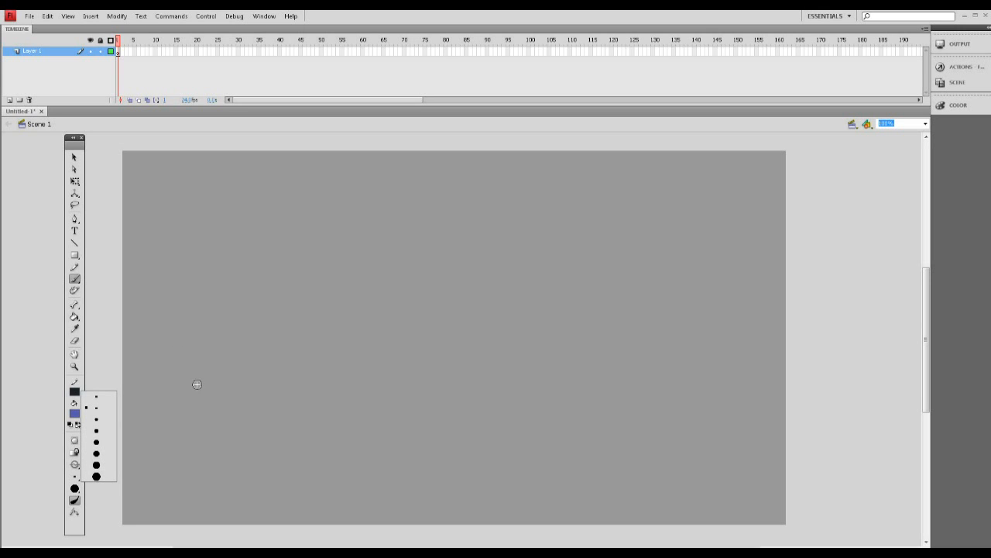
click(110, 400)
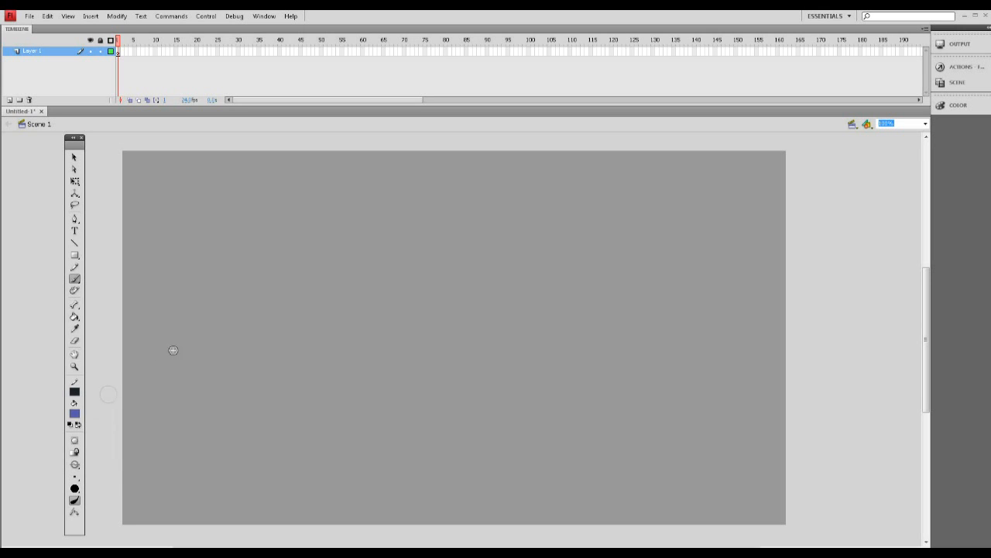
mouse_move(447, 213)
mouse_down()
mouse_move(393, 265)
mouse_move(419, 306)
mouse_move(473, 206)
mouse_move(451, 189)
mouse_up()
key(ctrl+z)
Step: Mix a custom muted purple and set it as the brush's fill color
click(74, 414)
click(160, 367)
click(74, 414)
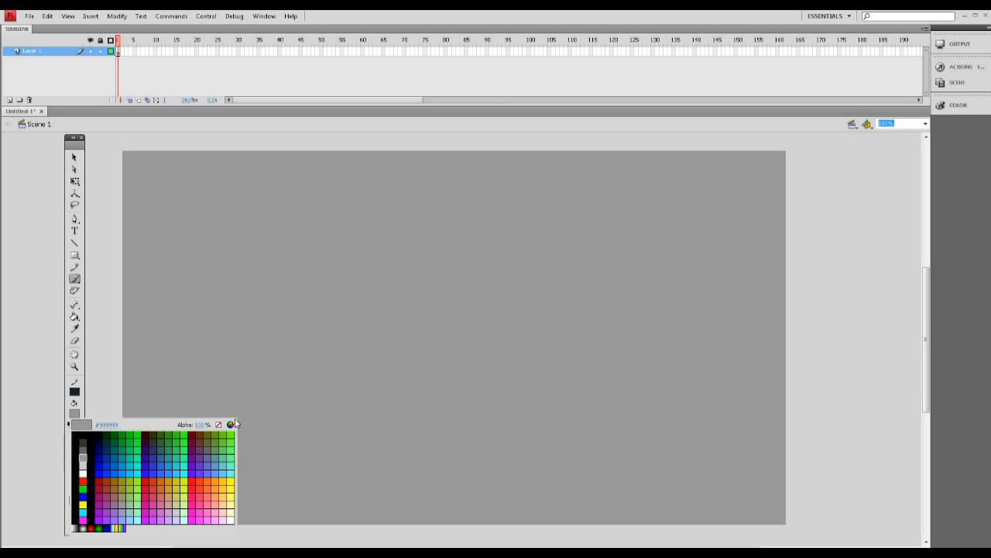
click(235, 423)
click(561, 277)
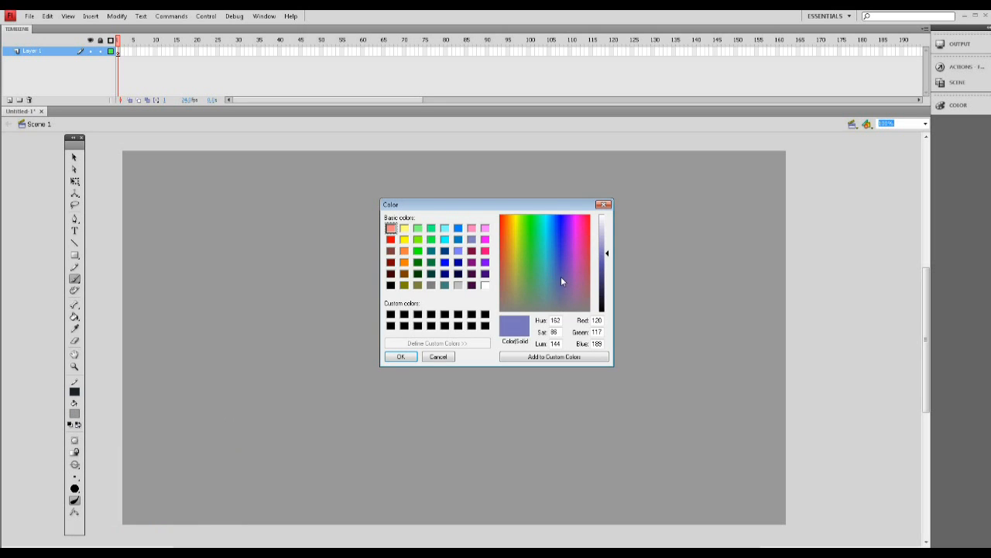
click(607, 260)
drag(608, 261, 608, 254)
click(404, 355)
Step: Try a few brush strokes in the purple color on the stage and undo them
mouse_move(374, 225)
mouse_down()
mouse_move(431, 201)
mouse_move(349, 268)
mouse_up()
key(ctrl+z)
mouse_move(411, 202)
mouse_down()
mouse_move(511, 268)
mouse_move(395, 210)
mouse_move(474, 332)
mouse_move(405, 203)
mouse_move(479, 187)
mouse_move(414, 187)
mouse_move(425, 284)
mouse_move(434, 166)
mouse_up()
key(ctrl+z)
key(ctrl+z)
key(ctrl+z)
key(ctrl+z)
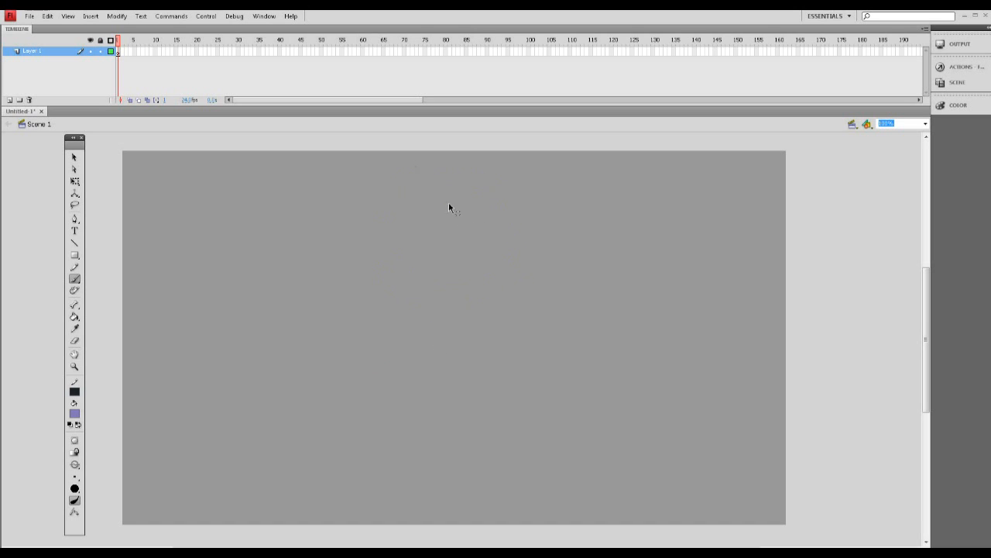
Step: Sketch a large rough circle for the head near the stage's upper edge with the Brush tool
key(z)
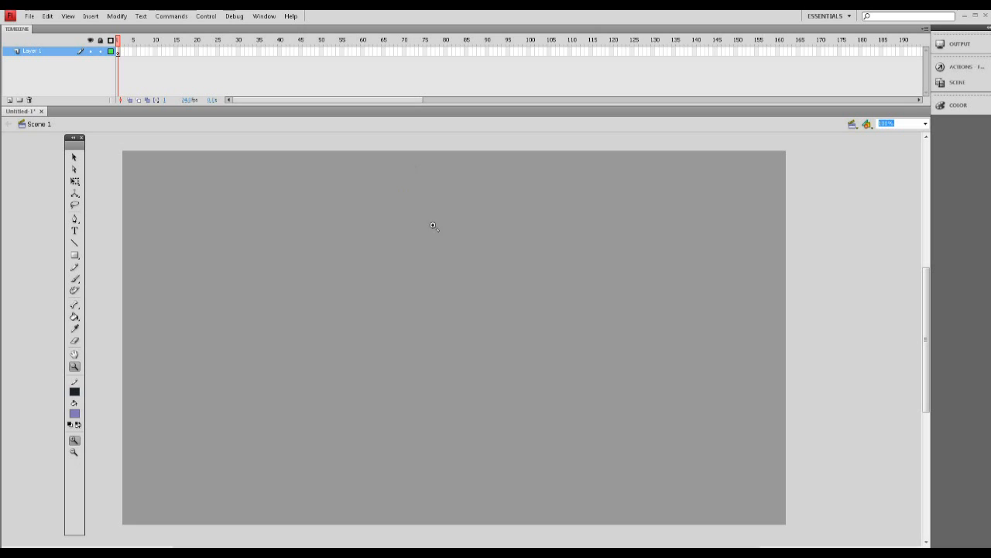
click(437, 230)
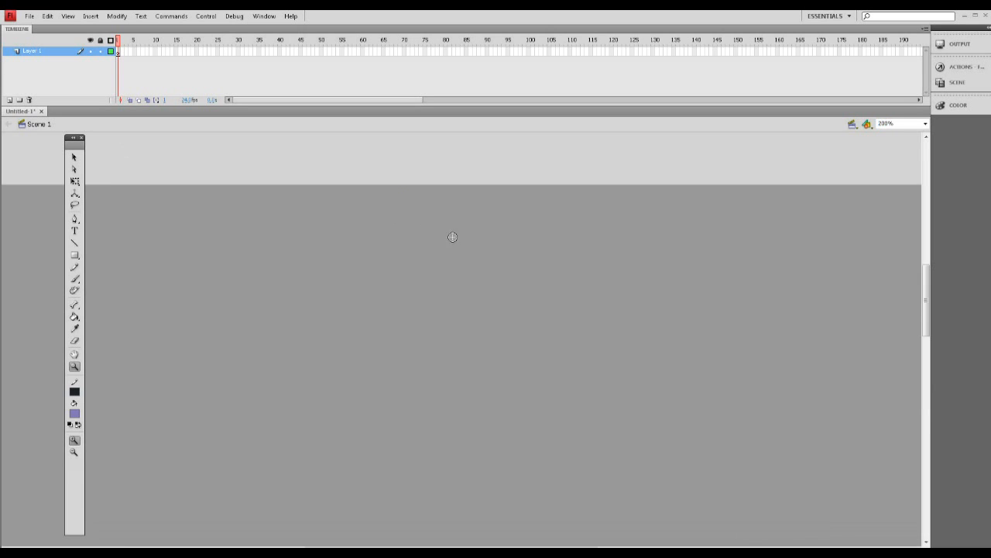
key(b)
drag(924, 258, 925, 272)
key(z)
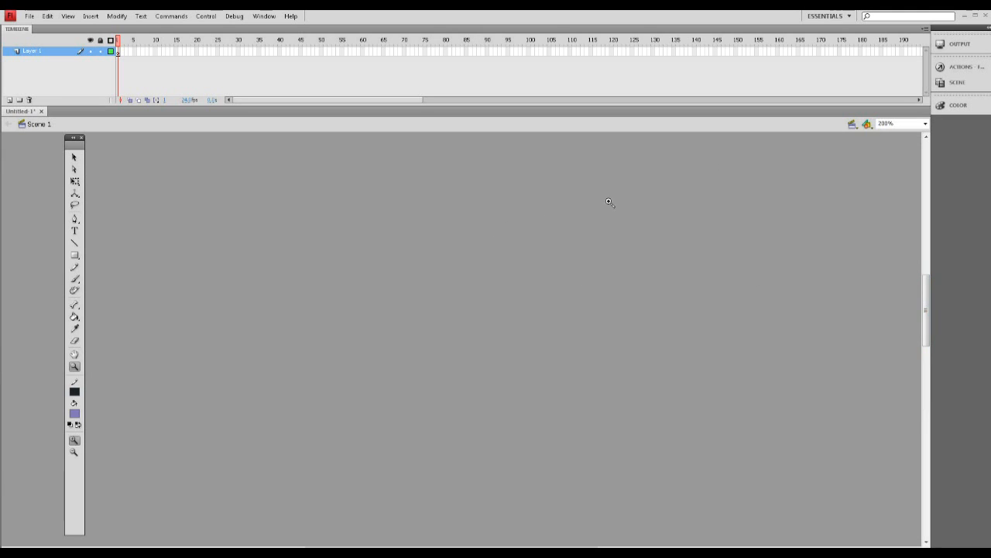
click(925, 123)
click(891, 173)
key(b)
mouse_move(280, 228)
mouse_down()
mouse_move(522, 203)
mouse_move(368, 153)
mouse_up()
key(ctrl+z)
mouse_move(346, 166)
mouse_down()
mouse_move(325, 191)
mouse_move(547, 194)
mouse_move(334, 158)
mouse_move(327, 306)
mouse_move(551, 197)
mouse_move(400, 172)
mouse_up()
key(ctrl+z)
drag(526, 293, 501, 144)
key(ctrl+z)
key(ctrl+z)
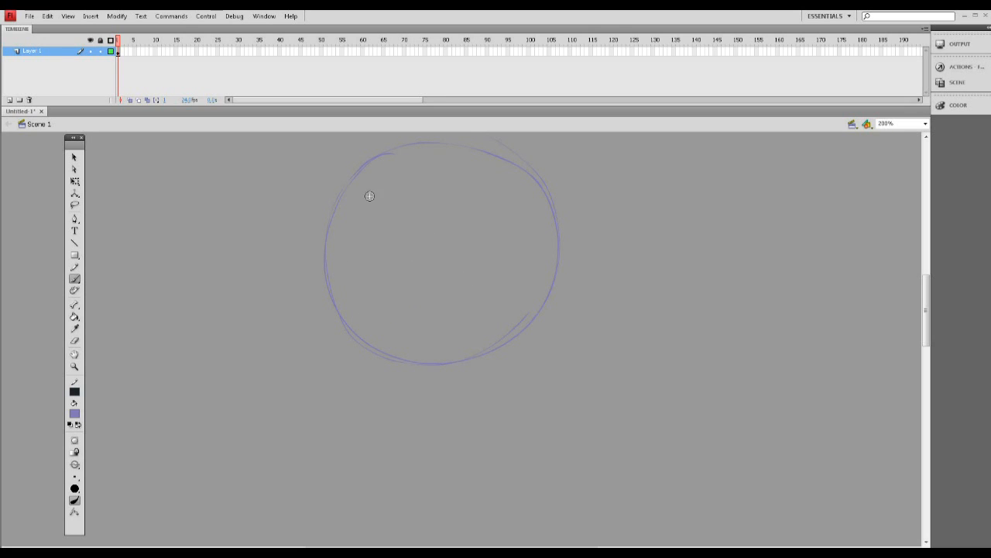
Step: Try two oval eyes, a smiling mouth and spiky hair on the head circle, and undo them
mouse_move(378, 236)
mouse_down()
mouse_move(374, 255)
mouse_move(379, 236)
mouse_up()
mouse_move(444, 239)
mouse_down()
mouse_move(464, 239)
mouse_move(444, 239)
mouse_up()
drag(377, 300, 443, 310)
drag(335, 313, 334, 134)
key(ctrl+z)
key(ctrl+z)
key(ctrl+z)
key(ctrl+z)
key(ctrl+z)
key(ctrl+z)
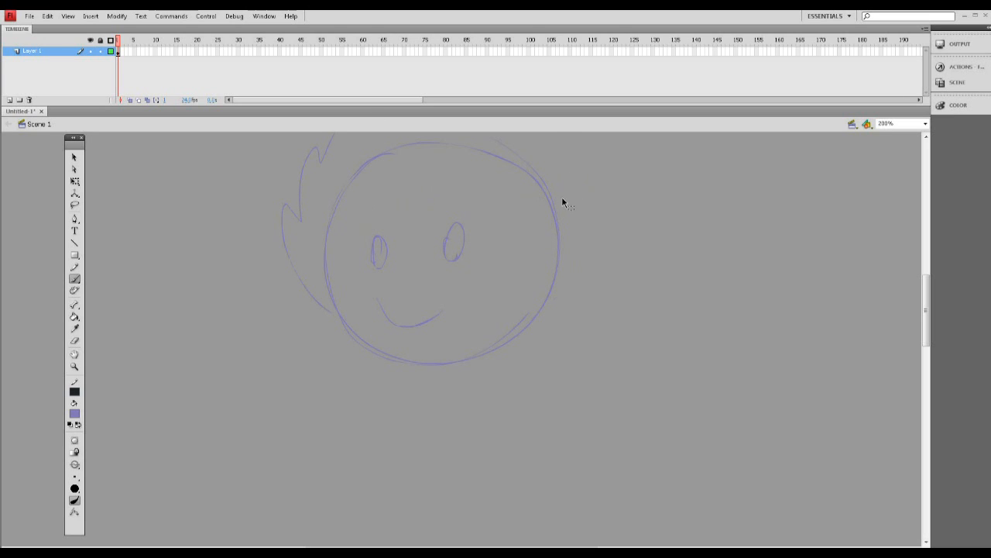
key(ctrl+z)
key(ctrl+z)
Step: Try an angular jaw and chin beneath the head circle, and undo the strokes
mouse_move(357, 399)
mouse_down()
mouse_move(356, 377)
mouse_move(376, 406)
mouse_move(424, 420)
mouse_up()
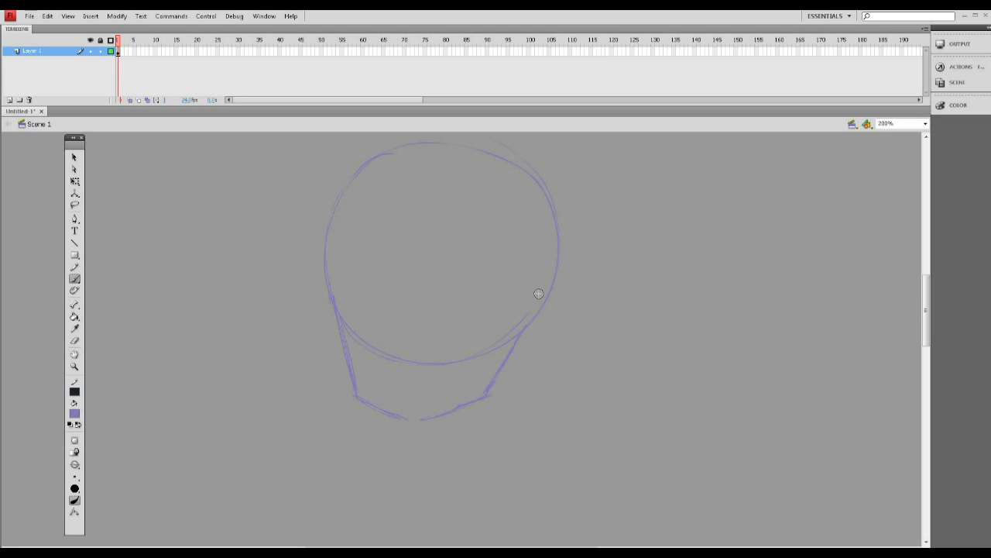
key(ctrl+z)
mouse_move(564, 287)
mouse_down()
mouse_move(538, 289)
mouse_move(515, 353)
mouse_up()
key(ctrl+z)
key(ctrl+z)
key(ctrl+z)
key(ctrl+z)
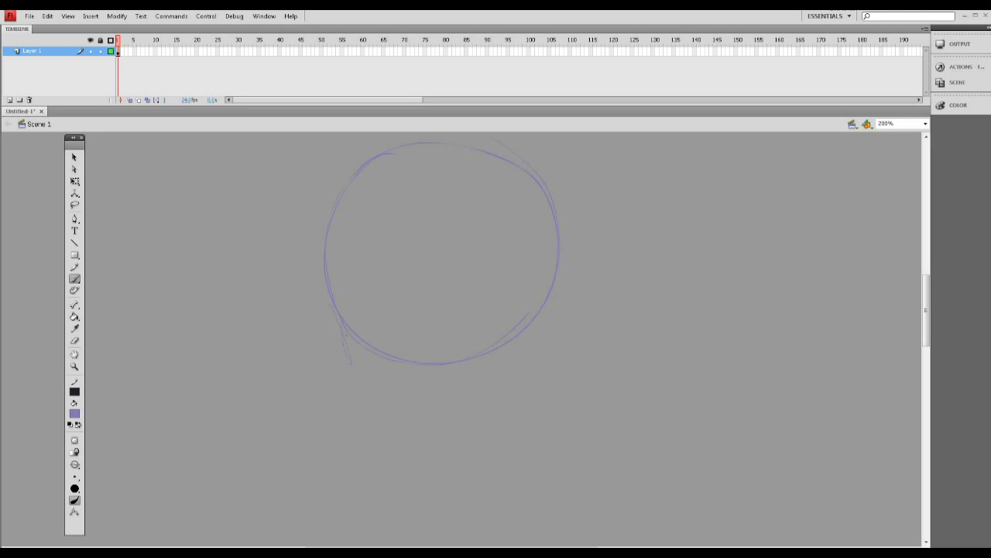
Step: Sketch the jaw, chin and an ear around the lower head circle and add horizontal guidelines across the face
mouse_move(365, 395)
mouse_down()
mouse_move(390, 423)
mouse_move(436, 424)
mouse_up()
drag(528, 301, 519, 349)
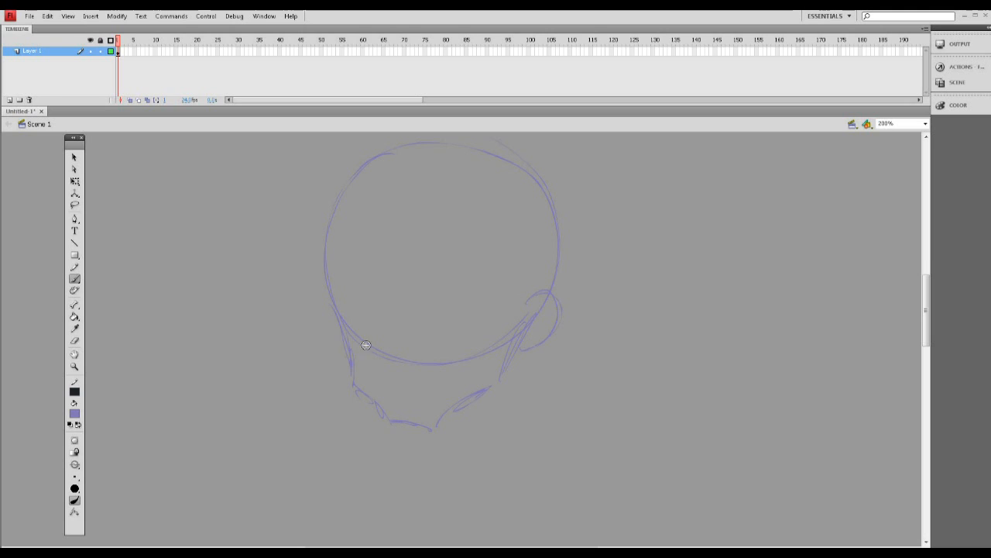
mouse_move(341, 314)
mouse_down()
mouse_move(510, 313)
mouse_move(467, 316)
mouse_move(519, 314)
mouse_up()
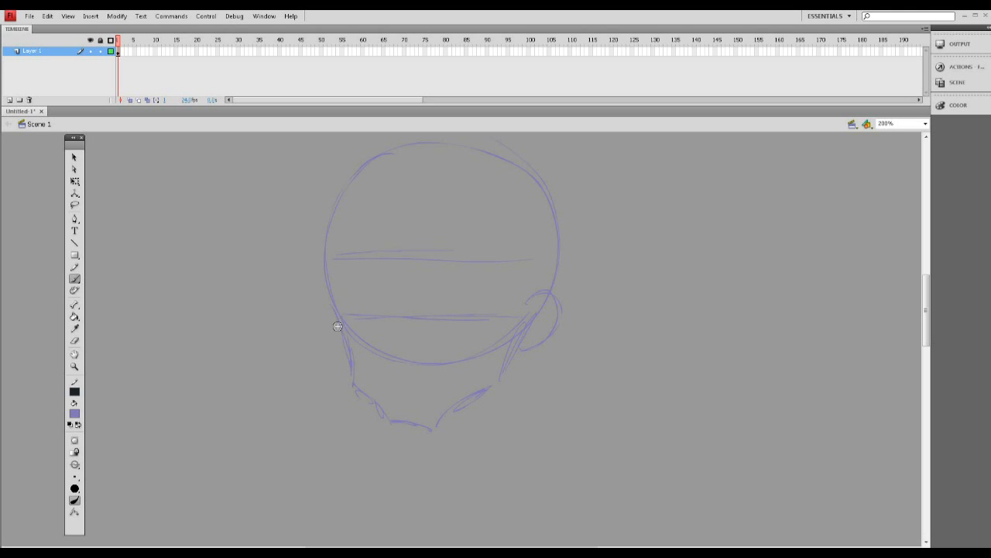
Step: Try curved strokes across the lower face beneath the eye guideline, and undo them
mouse_move(348, 342)
mouse_down()
mouse_move(370, 353)
mouse_move(451, 368)
mouse_up()
mouse_move(372, 350)
mouse_down()
mouse_move(381, 340)
mouse_move(481, 365)
mouse_up()
key(ctrl+z)
key(ctrl+z)
key(ctrl+z)
Step: Draw two narrow oval eyes on the lower guideline with thick, angry slanted eyebrows above them
drag(362, 312, 366, 329)
key(ctrl+z)
drag(477, 294, 496, 293)
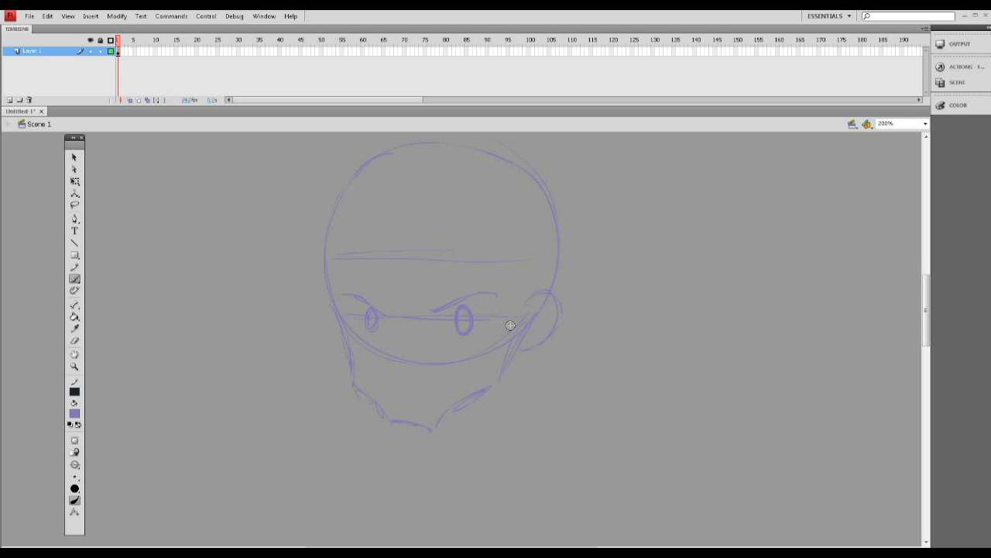
drag(429, 313, 501, 288)
drag(386, 307, 344, 292)
key(ctrl+z)
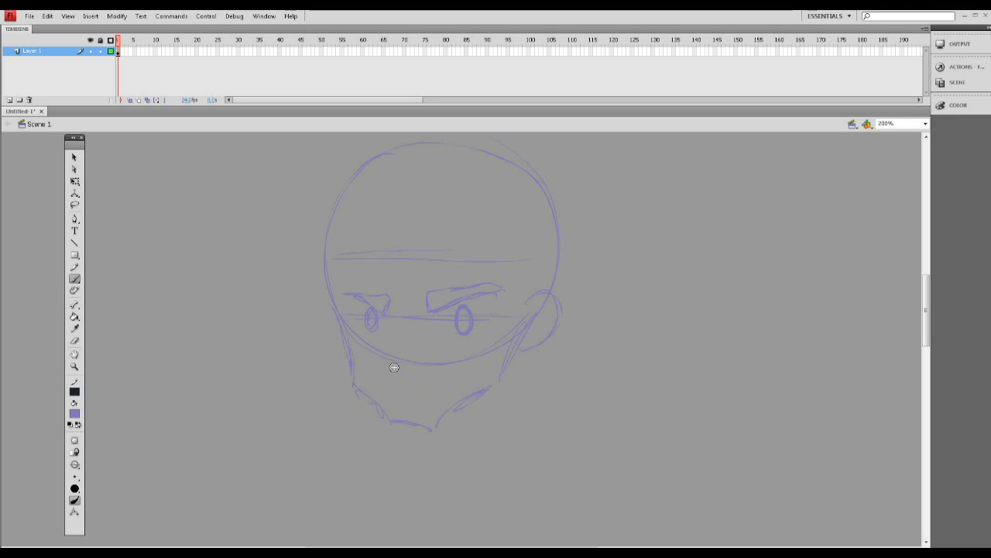
Step: Try strokes for the mouth and nose on the lower face, and undo them
mouse_move(393, 393)
mouse_down()
mouse_move(427, 393)
mouse_move(413, 398)
mouse_move(427, 403)
mouse_up()
key(ctrl+z)
key(ctrl+z)
drag(396, 354, 394, 356)
key(ctrl+z)
key(ctrl+z)
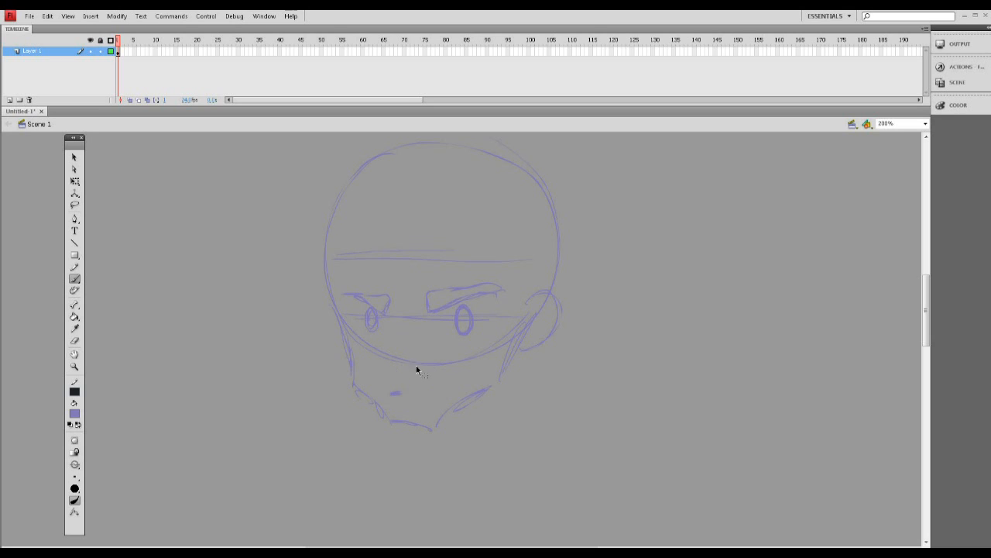
Step: Draw a frowning mouth line above the chin, undoing a vertical face guideline and erasing the first short mouth marks
drag(380, 393, 397, 391)
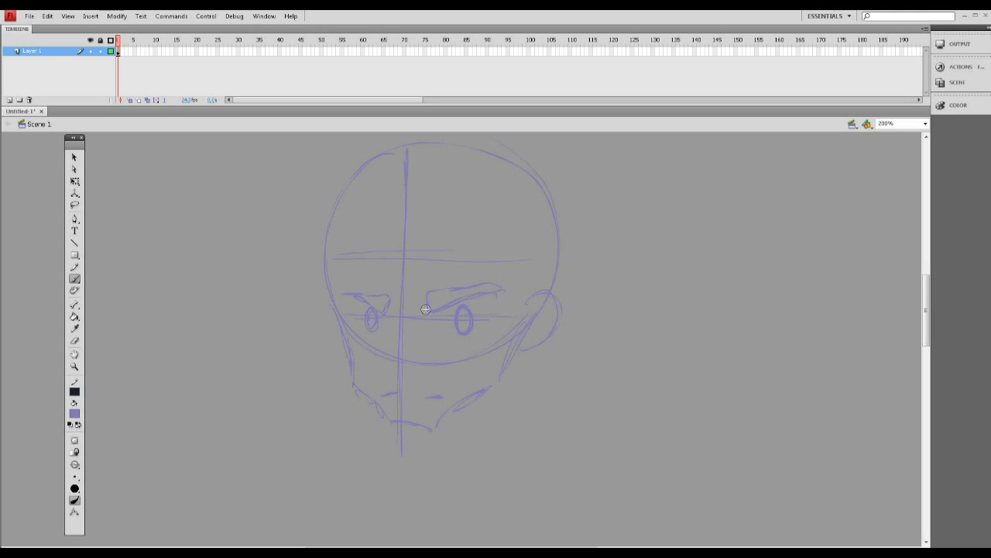
key(ctrl+z)
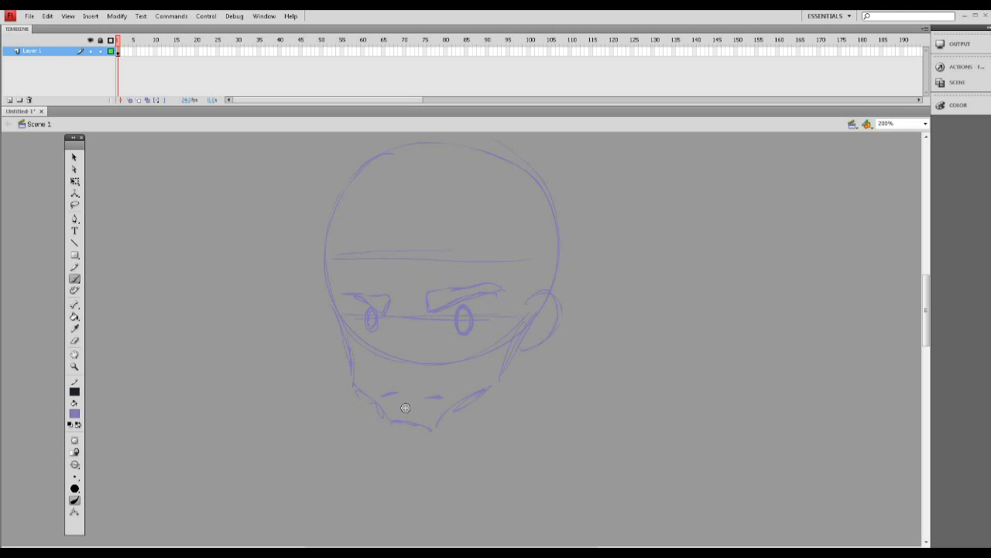
key(e)
mouse_move(389, 393)
mouse_down()
mouse_move(435, 398)
mouse_move(389, 393)
mouse_up()
key(b)
drag(383, 390, 449, 389)
Step: Sketch a wide headband across the forehead with curved upper and lower edges
drag(927, 329, 927, 321)
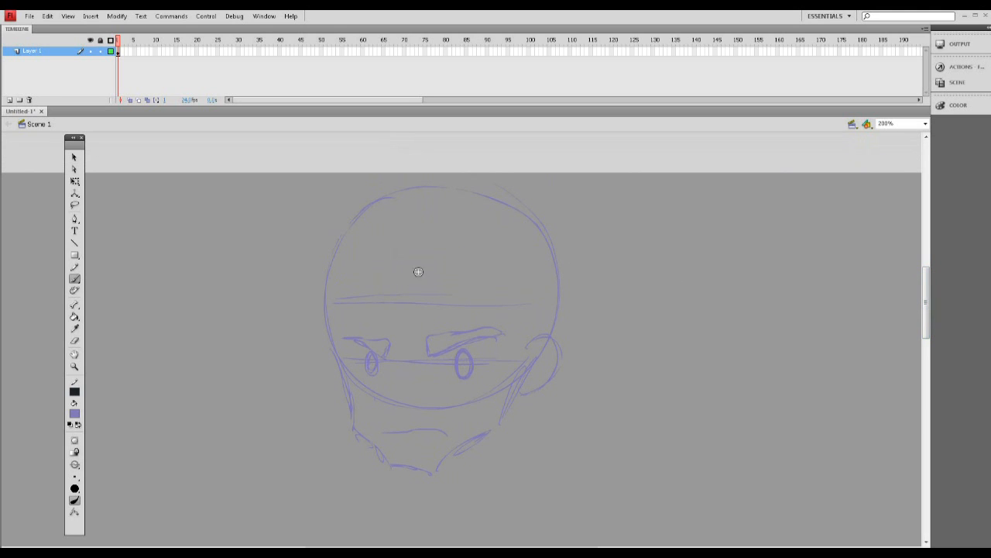
drag(330, 277, 532, 265)
drag(346, 324, 508, 322)
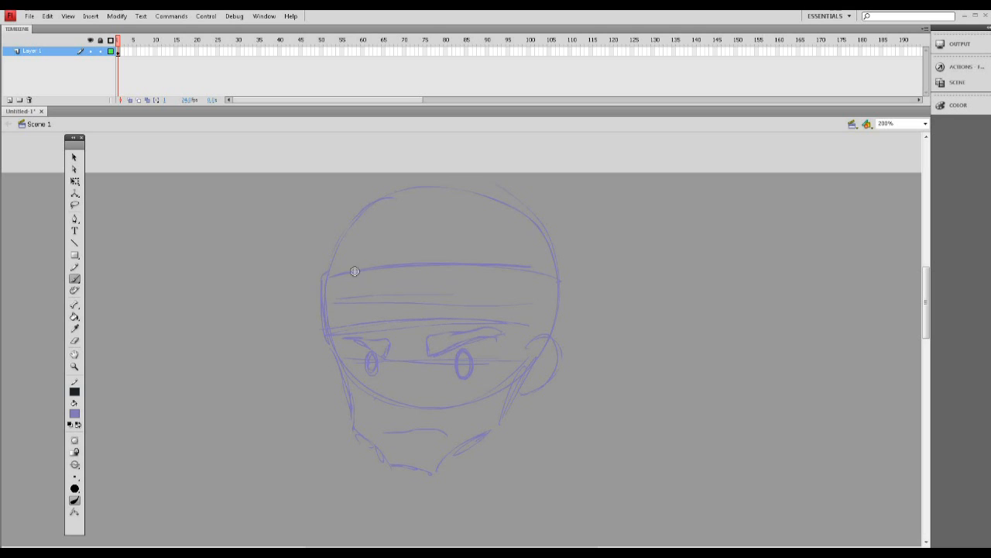
Step: Draw the headband's knot by the ear with two long wavy tails trailing away from the head
mouse_move(562, 335)
mouse_down()
mouse_move(554, 313)
mouse_move(821, 319)
mouse_up()
mouse_move(559, 346)
mouse_down()
mouse_move(675, 371)
mouse_move(842, 377)
mouse_up()
key(ctrl+z)
mouse_move(674, 348)
mouse_down()
mouse_move(816, 375)
mouse_move(825, 329)
mouse_up()
drag(659, 296, 793, 290)
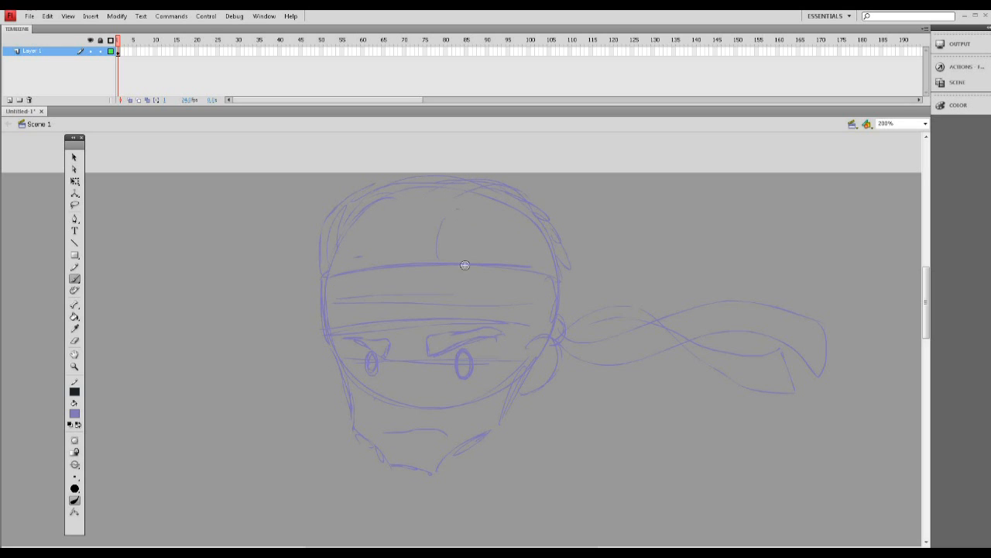
Step: Add hair details over the headband and a jagged sideburn beside the ear, undoing a stray strand
drag(378, 268, 368, 292)
key(ctrl+z)
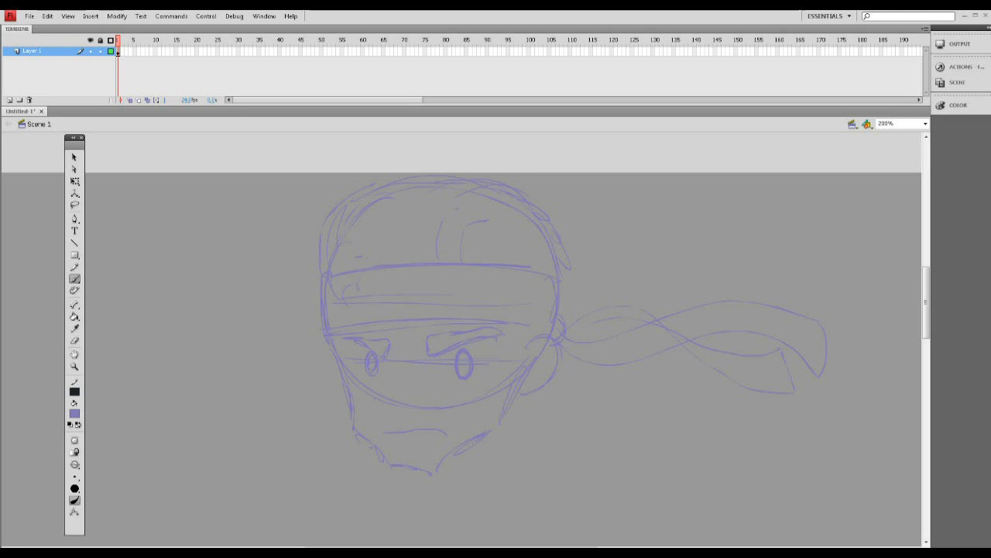
scroll(781, 287, down, 1)
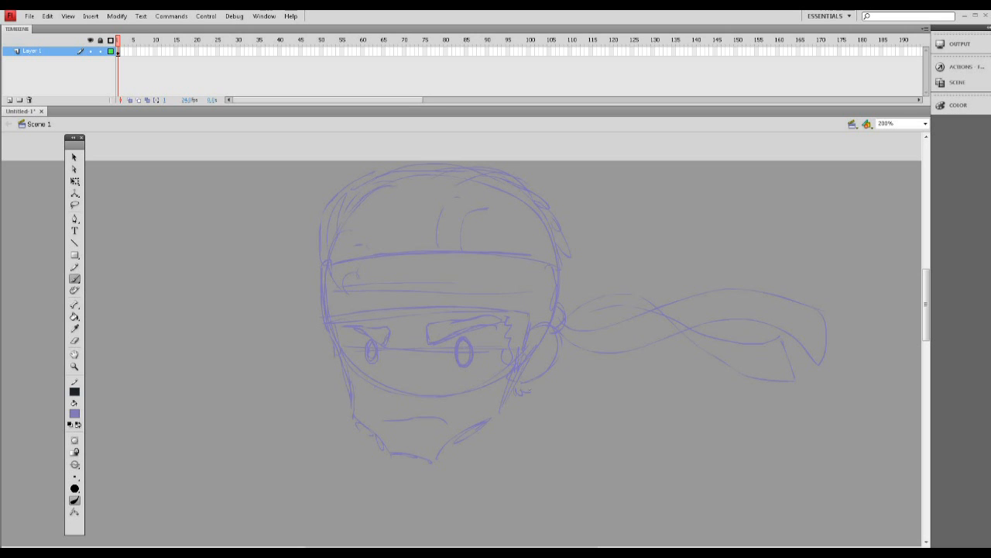
Step: Sketch the two long sides of an upright forearm in the empty area beyond the headband tails
mouse_move(927, 322)
mouse_down()
mouse_move(929, 342)
mouse_move(932, 315)
mouse_move(925, 345)
mouse_move(910, 355)
mouse_move(916, 323)
mouse_move(882, 328)
mouse_up()
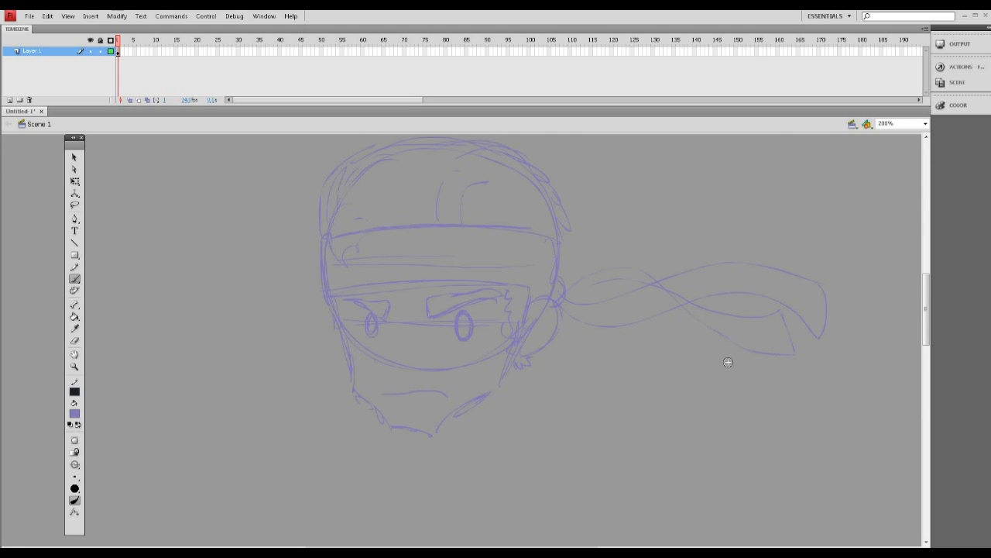
mouse_move(651, 208)
mouse_down()
mouse_move(580, 199)
mouse_move(532, 103)
mouse_up()
mouse_move(451, 369)
mouse_down()
mouse_move(450, 266)
mouse_move(372, 371)
mouse_move(495, 472)
mouse_move(500, 385)
mouse_move(557, 387)
mouse_move(456, 380)
mouse_move(397, 412)
mouse_move(177, 390)
mouse_up()
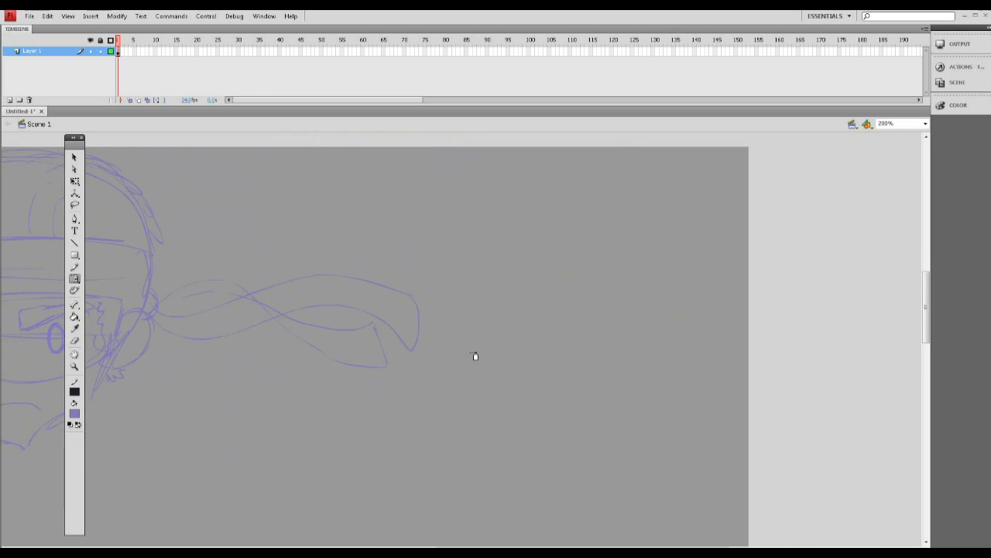
key(b)
drag(483, 308, 474, 498)
drag(474, 358, 479, 480)
drag(533, 312, 553, 498)
key(ctrl+z)
key(ctrl+z)
drag(509, 310, 492, 492)
drag(550, 318, 577, 511)
drag(549, 329, 568, 478)
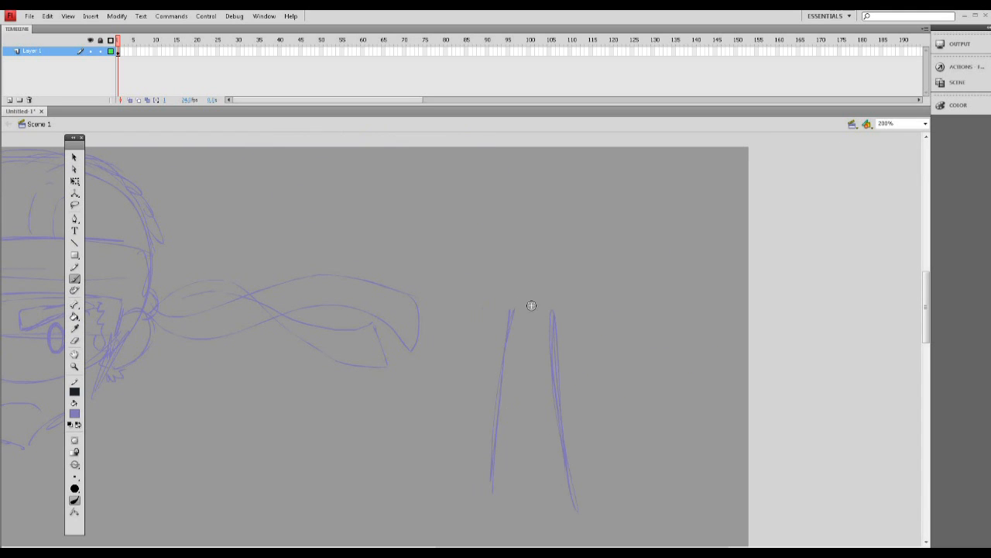
Step: Sketch a rounded elbow at the forearm's lower end and an upper arm extending sideways to the shoulder
mouse_move(518, 508)
mouse_down()
mouse_move(534, 474)
mouse_move(512, 522)
mouse_move(541, 509)
mouse_up()
drag(577, 471, 629, 449)
drag(519, 476, 625, 440)
drag(542, 463, 661, 423)
drag(577, 512, 651, 495)
drag(551, 528, 651, 495)
drag(606, 439, 675, 412)
mouse_move(606, 431)
mouse_down()
mouse_move(639, 413)
mouse_move(662, 501)
mouse_up()
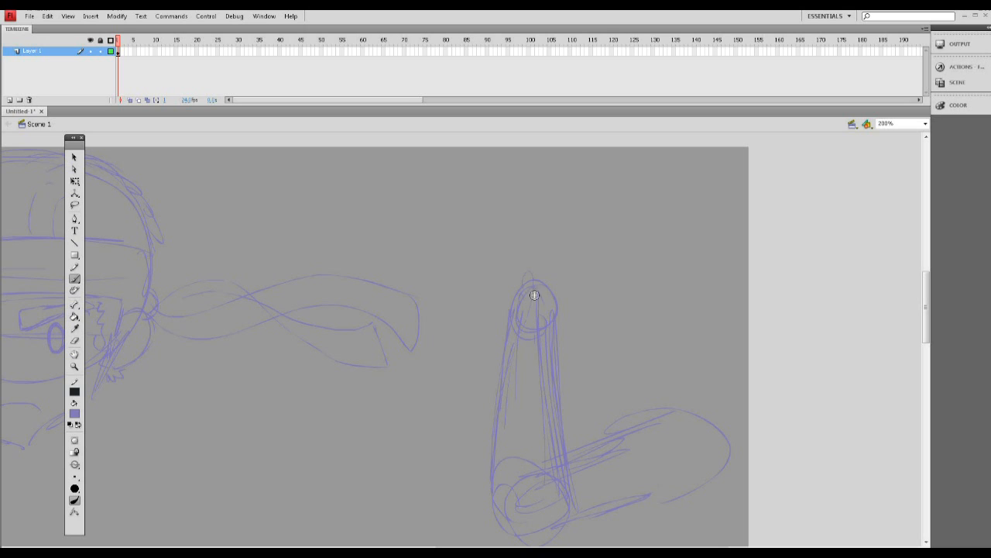
Step: Add a wrist circle and cross lines at the wrist and elbow, and try a blocky hand and undo it
drag(517, 282, 519, 318)
drag(495, 357, 552, 358)
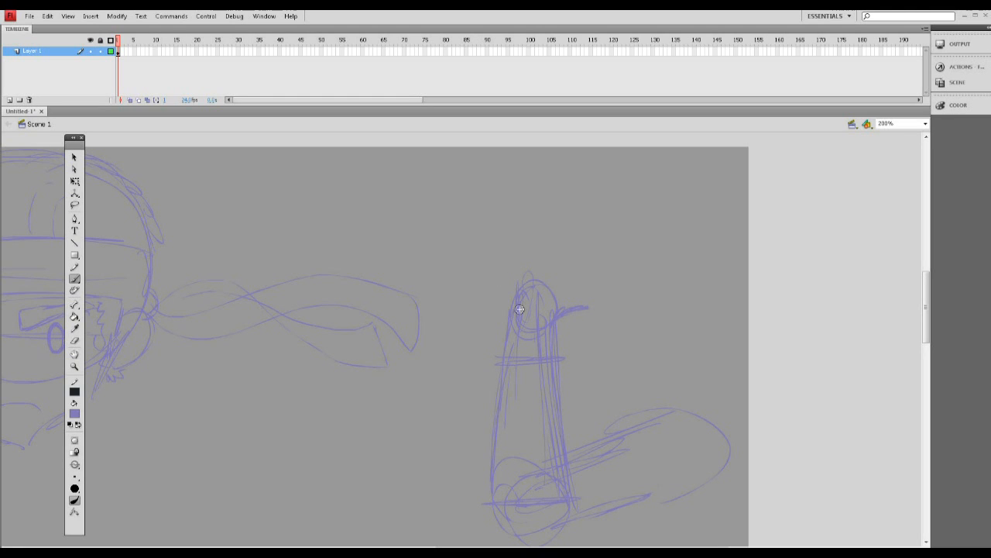
mouse_move(510, 309)
mouse_down()
mouse_move(506, 219)
mouse_move(549, 212)
mouse_move(559, 339)
mouse_move(581, 260)
mouse_up()
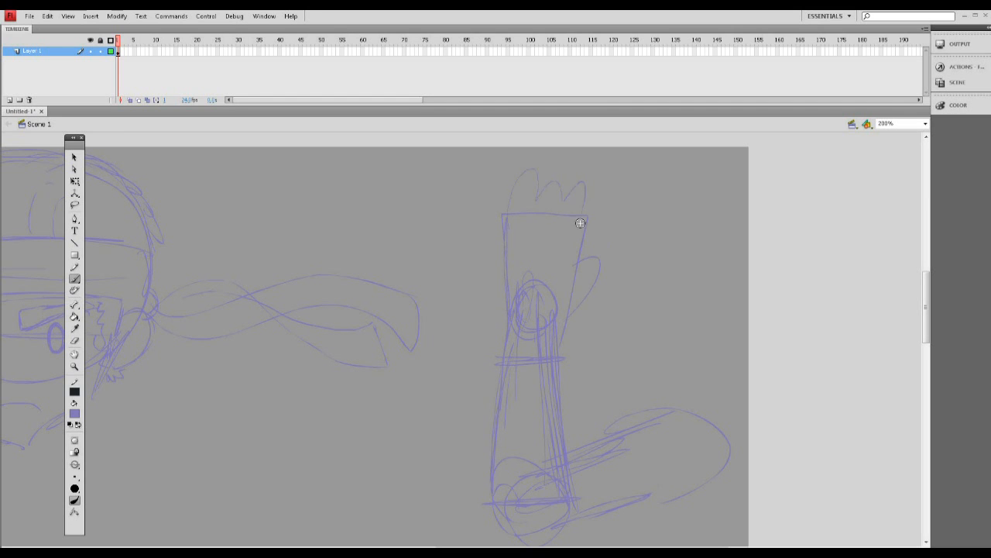
key(ctrl+z)
Step: Draw an open hand above the wrist with an angled palm, a thumb and bent fingers
drag(575, 223, 573, 233)
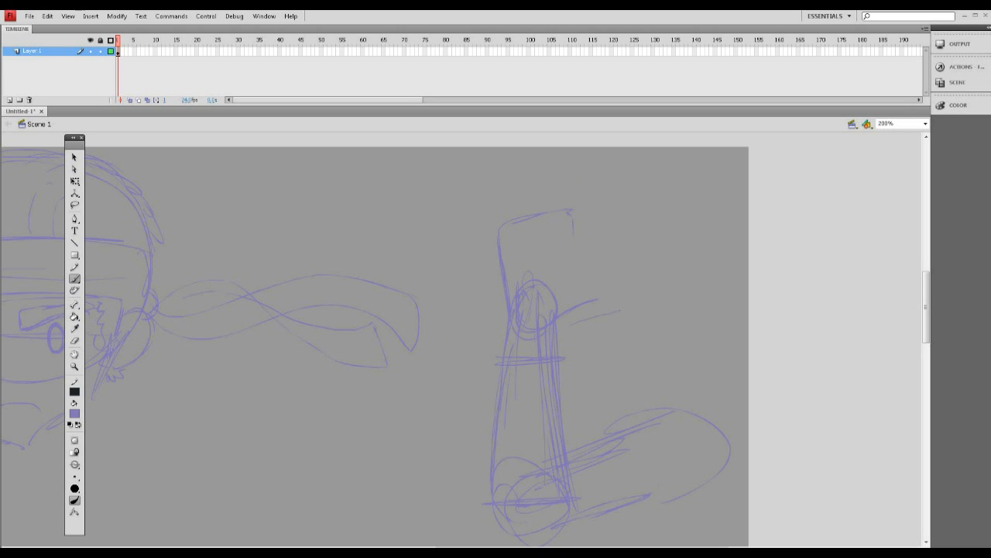
key(ctrl+z)
mouse_move(596, 297)
mouse_down()
mouse_move(623, 241)
mouse_move(586, 263)
mouse_up()
drag(585, 213, 607, 188)
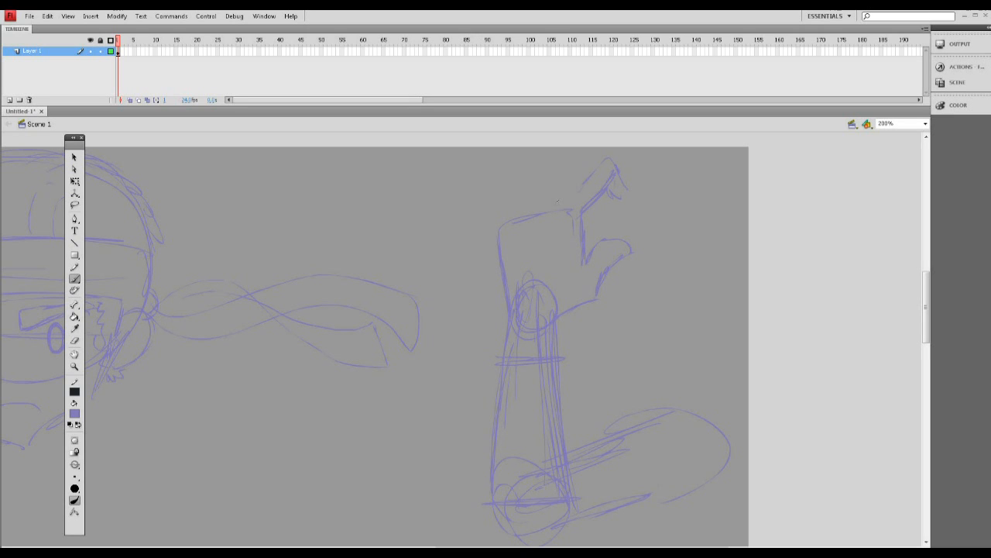
drag(572, 154, 601, 159)
mouse_move(536, 181)
mouse_down()
mouse_move(509, 216)
mouse_move(508, 199)
mouse_move(541, 182)
mouse_up()
Step: Touch up the index finger and thumb area of the hand with the Eraser and Brush tools
key(e)
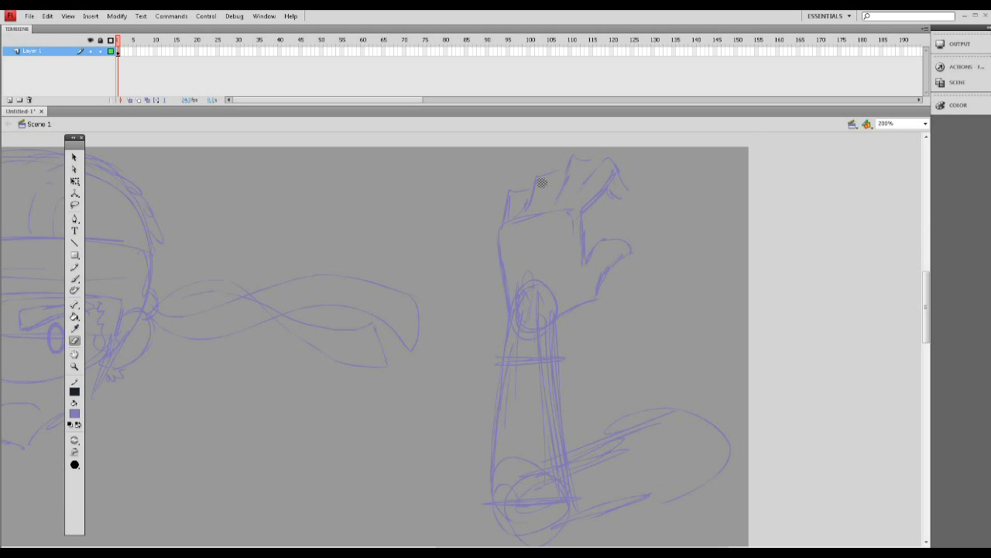
mouse_move(613, 200)
mouse_down()
mouse_move(619, 186)
mouse_move(604, 192)
mouse_up()
key(ctrl+z)
key(b)
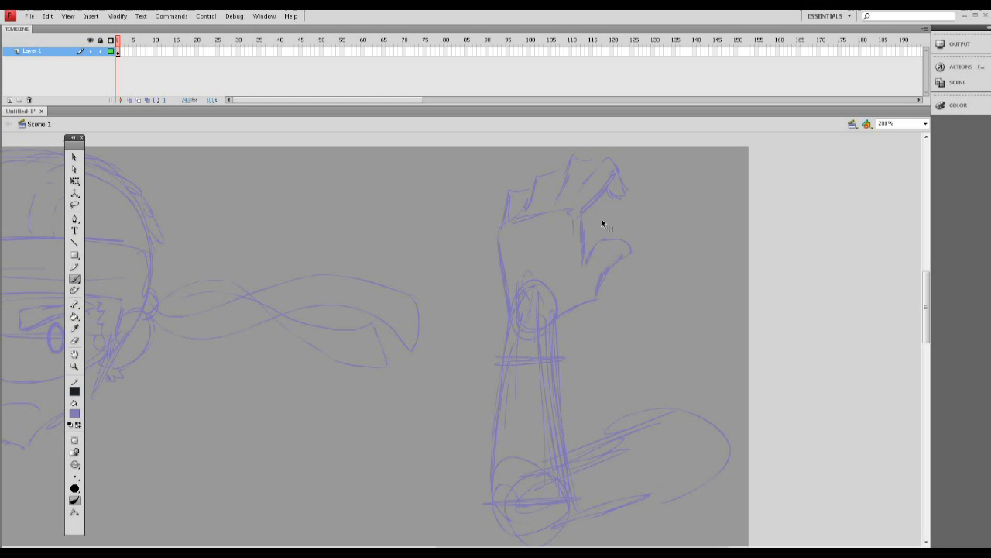
key(e)
mouse_move(612, 175)
mouse_down()
mouse_move(588, 191)
mouse_move(601, 158)
mouse_move(522, 188)
mouse_move(482, 271)
mouse_move(503, 326)
mouse_move(564, 265)
mouse_move(619, 256)
mouse_move(606, 258)
mouse_up()
Step: Select the entire arm and hand sketch with the Lasso tool and delete it
key(l)
mouse_move(658, 163)
mouse_down()
mouse_move(488, 542)
mouse_move(666, 182)
mouse_up()
key(Delete)
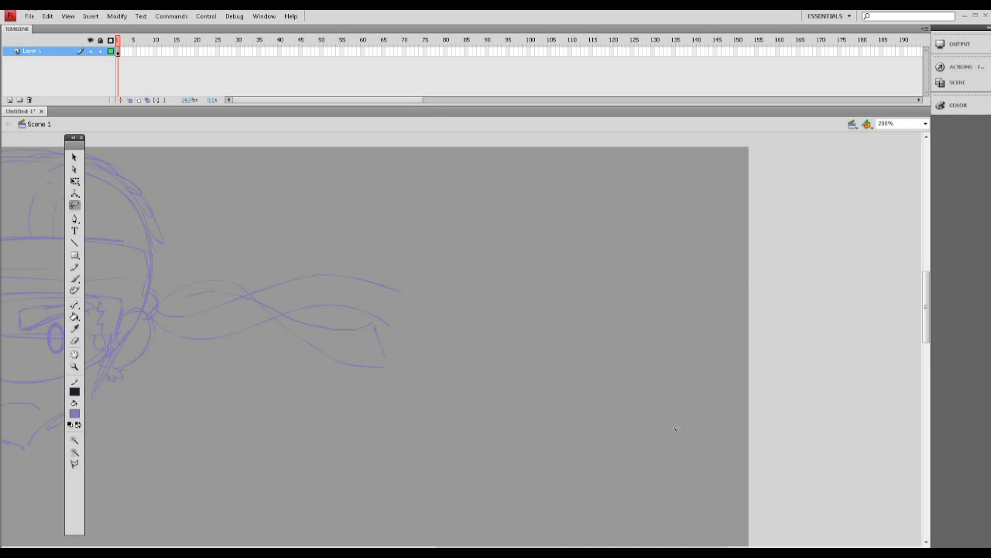
Step: Sketch the side lines of the neck below the character's jaw with the Brush tool
scroll(926, 310, up, 1)
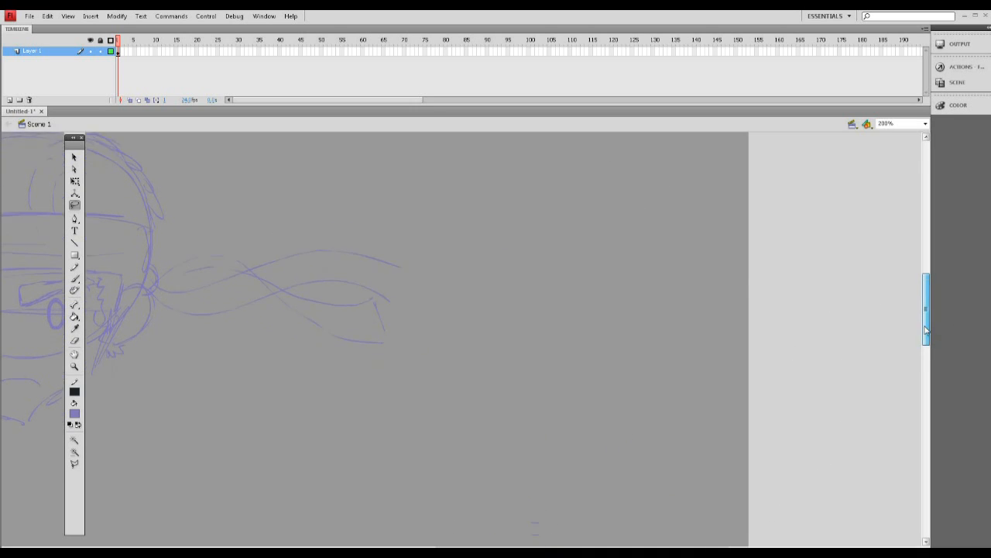
key(n)
drag(491, 390, 863, 339)
drag(534, 386, 574, 394)
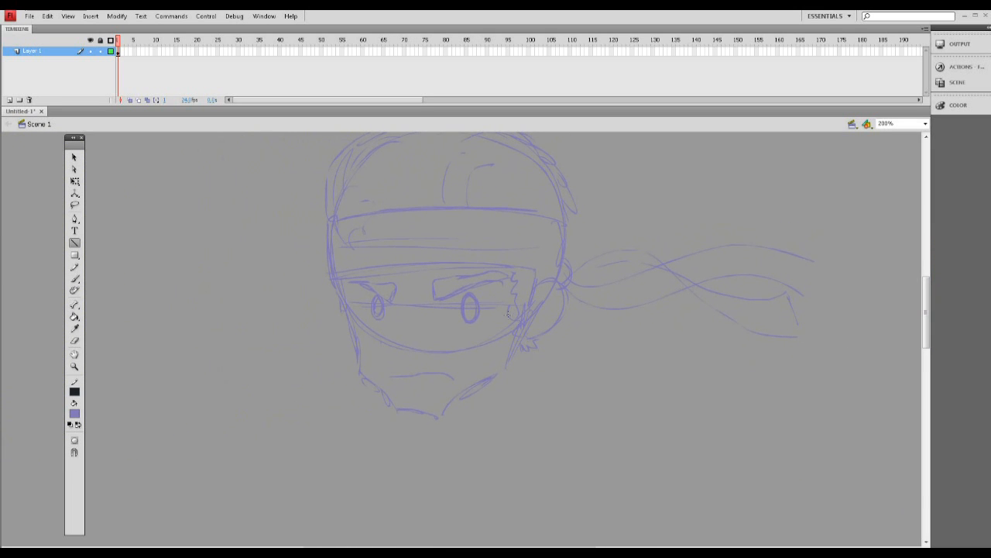
key(b)
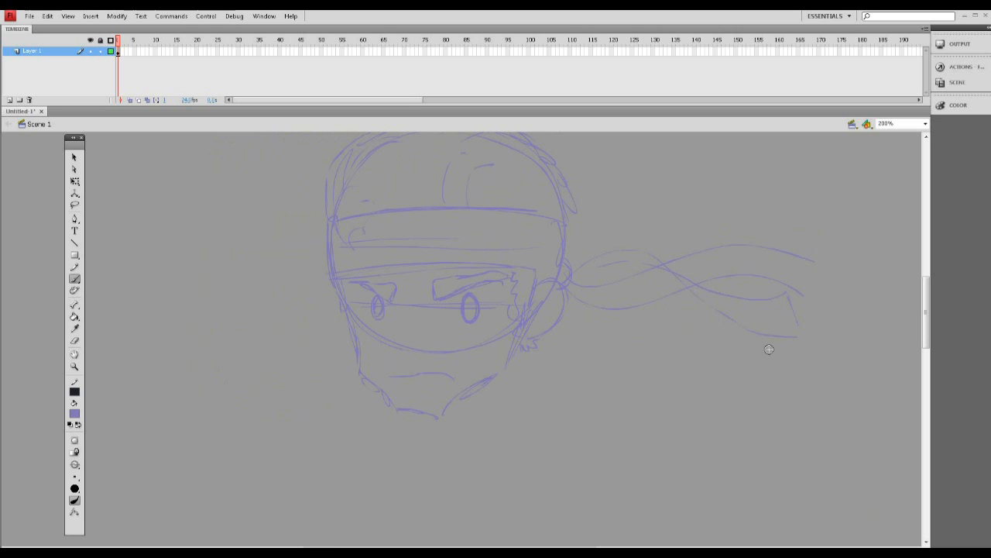
mouse_move(359, 364)
mouse_down()
mouse_move(342, 374)
mouse_move(357, 431)
mouse_up()
drag(488, 381, 493, 424)
drag(541, 382, 526, 435)
Step: Draw the folded collar around the neck at 100% zoom, erasing stray lines between strokes
click(924, 124)
click(870, 179)
scroll(870, 179, down, 3)
drag(474, 252, 475, 283)
key(e)
drag(419, 269, 407, 284)
mouse_move(478, 263)
mouse_down()
mouse_move(470, 279)
mouse_move(497, 280)
mouse_up()
key(b)
drag(481, 257, 471, 281)
mouse_move(430, 275)
mouse_down()
mouse_move(433, 298)
mouse_move(443, 292)
mouse_up()
drag(422, 277, 429, 300)
mouse_move(493, 270)
mouse_down()
mouse_move(487, 304)
mouse_move(492, 268)
mouse_up()
Step: Sketch the sloping shoulders and rough outlines of both arms hanging beside the torso, erasing overlapping lines
mouse_move(444, 291)
mouse_down()
mouse_move(428, 302)
mouse_move(515, 325)
mouse_up()
drag(429, 302, 409, 331)
drag(398, 393, 384, 489)
key(e)
drag(519, 378, 481, 449)
key(b)
mouse_move(524, 342)
mouse_down()
mouse_move(474, 445)
mouse_move(494, 545)
mouse_up()
drag(504, 395, 510, 521)
drag(530, 356, 536, 470)
Step: Refine both arms down to the hands and curve the lower edge of the torso between them
key(e)
mouse_move(504, 341)
mouse_down()
mouse_move(522, 369)
mouse_move(511, 364)
mouse_up()
key(b)
drag(396, 352, 367, 509)
drag(484, 364, 535, 440)
drag(537, 452, 532, 528)
drag(514, 456, 515, 446)
drag(511, 474, 518, 542)
drag(497, 371, 513, 393)
drag(367, 492, 376, 521)
scroll(453, 343, down, 3)
drag(387, 362, 468, 336)
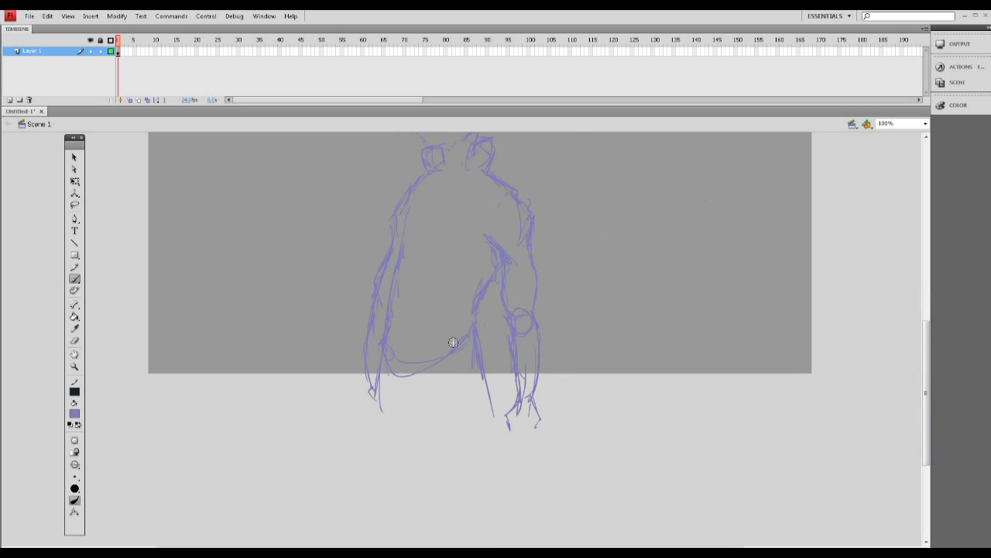
Step: Add the collar flaps, shoulder piece edges and chest contour lines to the upper torso
drag(927, 334, 927, 298)
drag(450, 247, 455, 271)
drag(486, 271, 464, 301)
drag(501, 286, 474, 306)
drag(429, 278, 431, 300)
mouse_move(414, 288)
mouse_down()
mouse_move(431, 311)
mouse_move(456, 307)
mouse_up()
drag(422, 340, 401, 360)
drag(406, 313, 398, 350)
drag(423, 343, 460, 365)
drag(441, 355, 463, 378)
Step: Draw the abdomen lines and shoulder seam, and add a double diagonal strap across the chest
mouse_move(407, 379)
mouse_down()
mouse_move(445, 399)
mouse_move(399, 437)
mouse_up()
drag(435, 418, 436, 440)
drag(453, 412, 453, 444)
drag(454, 412, 531, 399)
drag(511, 289, 535, 298)
mouse_move(517, 306)
mouse_down()
mouse_move(498, 341)
mouse_move(462, 363)
mouse_up()
drag(498, 356, 462, 369)
drag(418, 281, 426, 308)
drag(430, 312, 467, 378)
mouse_move(435, 316)
mouse_down()
mouse_move(482, 382)
mouse_move(467, 362)
mouse_up()
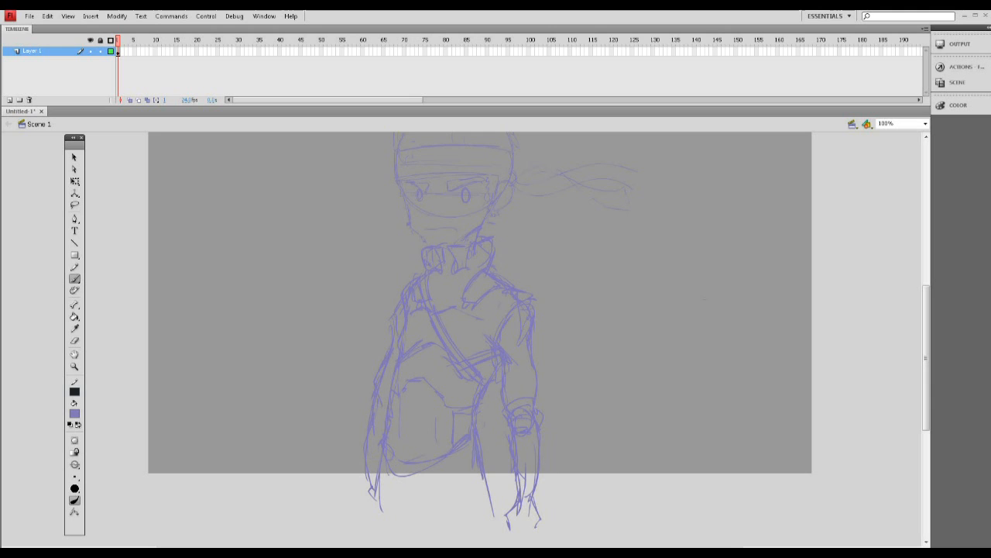
Step: Add cuff lines to the arms and start the upper leg lines below the torso
drag(518, 482, 536, 487)
drag(379, 390, 398, 394)
drag(367, 479, 378, 480)
drag(458, 466, 436, 528)
drag(467, 497, 477, 536)
drag(499, 473, 510, 529)
Step: Sketch the belt pouches and hanging straps at the waist, and draw a horizontal line across the thighs
drag(428, 432, 439, 479)
drag(462, 426, 485, 428)
drag(426, 467, 418, 508)
drag(448, 469, 436, 504)
drag(401, 431, 398, 474)
key(e)
drag(387, 443, 408, 529)
key(b)
mouse_move(378, 476)
mouse_down()
mouse_move(382, 539)
mouse_move(610, 535)
mouse_up()
drag(507, 513, 523, 547)
Step: Strengthen the edge of the face and erase parts of the old eye and brow lines
drag(926, 345, 927, 318)
drag(401, 268, 408, 295)
key(e)
mouse_move(468, 272)
mouse_down()
mouse_move(443, 270)
mouse_move(475, 257)
mouse_up()
key(b)
key(e)
drag(452, 281, 458, 276)
key(b)
Step: Redraw the angry eyes and brows and retrace the headband's lower edge, undoing unsuccessful strokes
mouse_move(419, 268)
mouse_down()
mouse_move(424, 277)
mouse_move(469, 253)
mouse_up()
key(ctrl+z)
key(ctrl+z)
mouse_move(455, 265)
mouse_down()
mouse_move(457, 276)
mouse_move(423, 272)
mouse_up()
key(e)
click(455, 271)
key(b)
drag(403, 259, 424, 276)
key(ctrl+z)
drag(393, 229, 395, 243)
drag(408, 252, 457, 247)
Step: Redraw the headband's tails as one wide wavy ribbon flowing behind the head with a pointed end
mouse_move(499, 190)
mouse_down()
mouse_move(522, 225)
mouse_move(655, 258)
mouse_up()
drag(530, 273, 660, 282)
drag(679, 254, 691, 278)
mouse_move(925, 308)
mouse_down()
mouse_move(916, 336)
mouse_move(926, 320)
mouse_up()
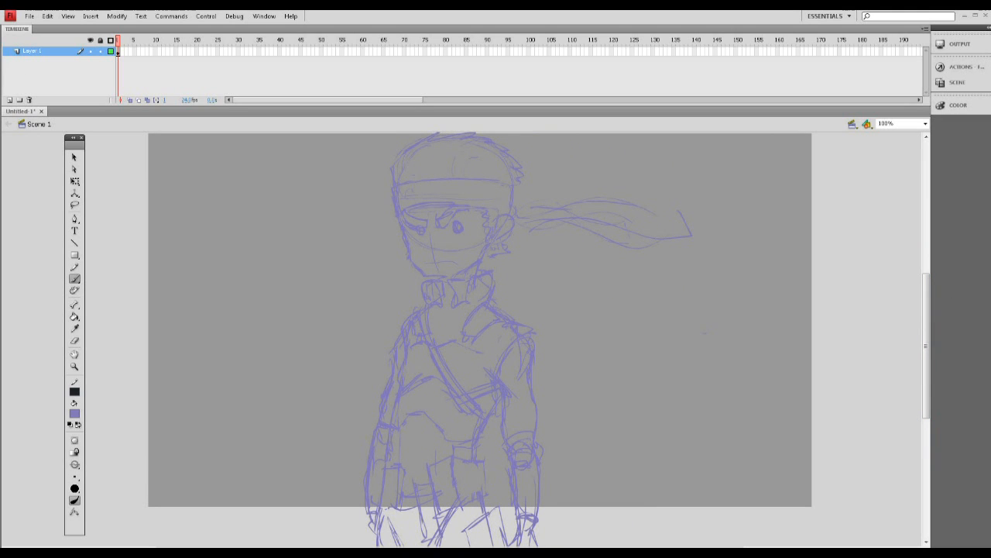
Step: Show the Metal Gear Solid Snake figure photo in the browser and compare it with the sketched outfit
drag(0, 76, 512, 84)
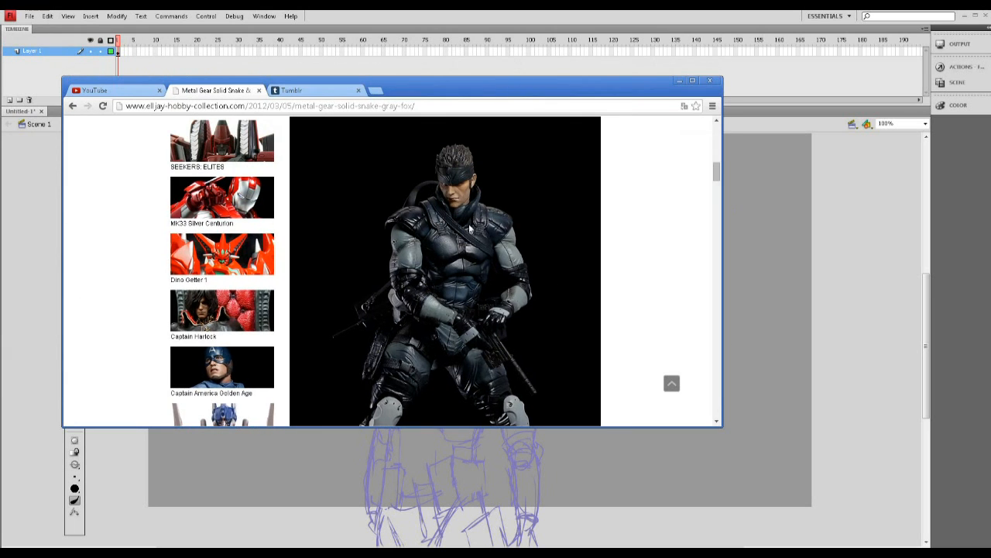
mouse_move(470, 91)
mouse_down()
mouse_move(102, 144)
mouse_move(0, 145)
mouse_up()
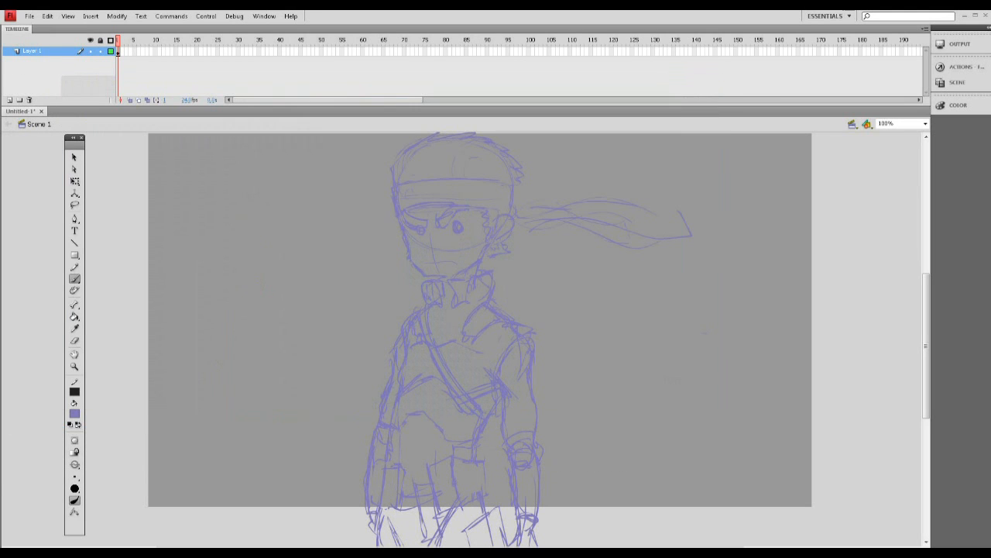
scroll(886, 281, down, 3)
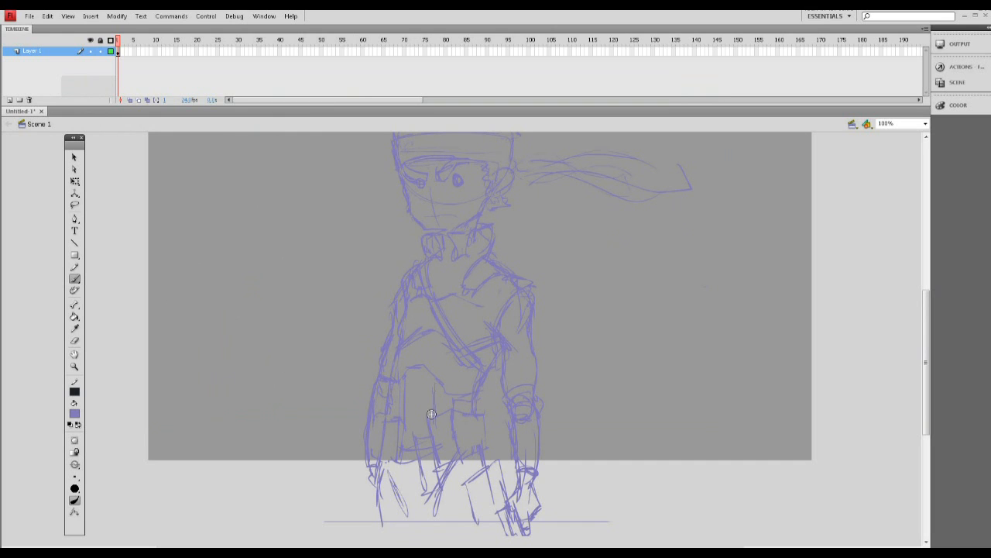
scroll(918, 318, up, 3)
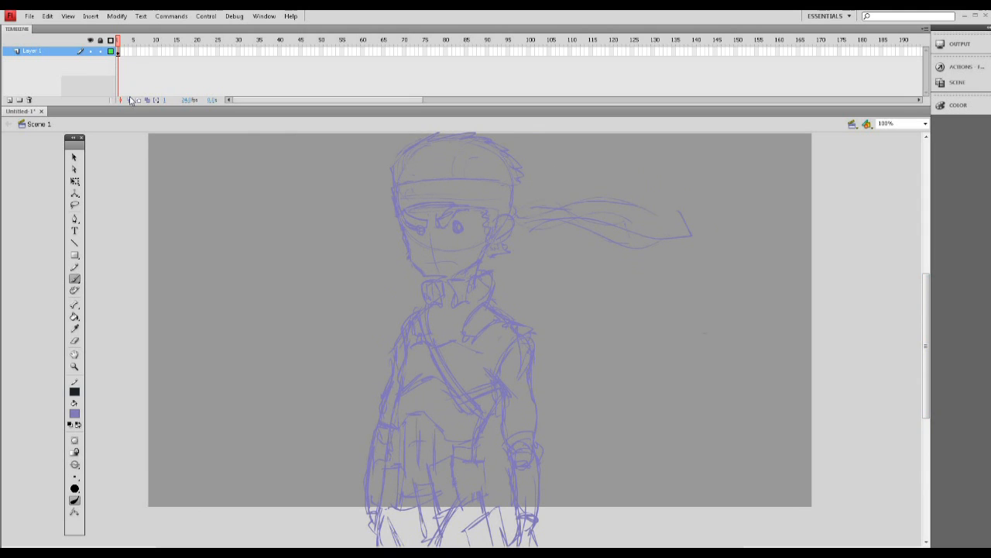
Step: Add a new layer above Layer 1, lock Layer 1 and make the new layer active
click(9, 99)
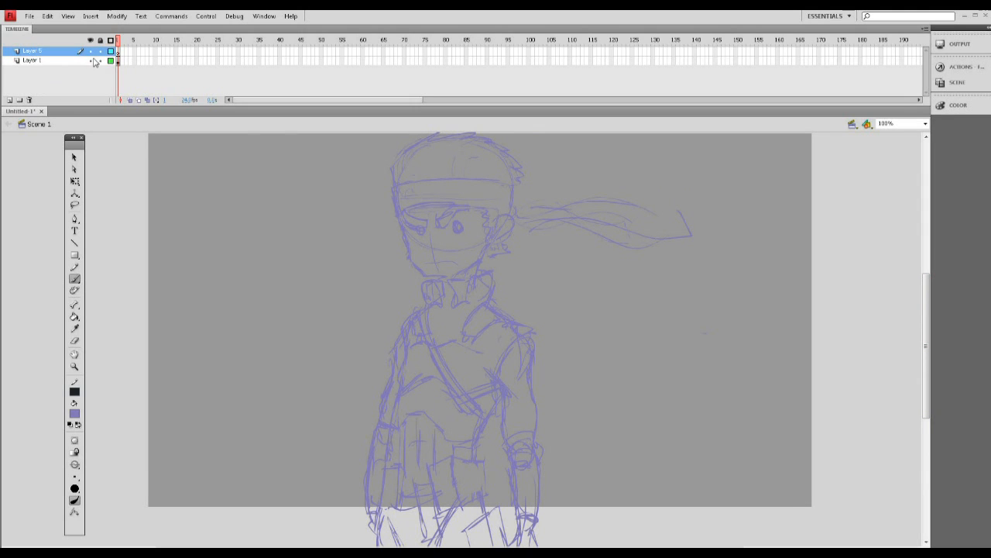
click(94, 62)
click(100, 61)
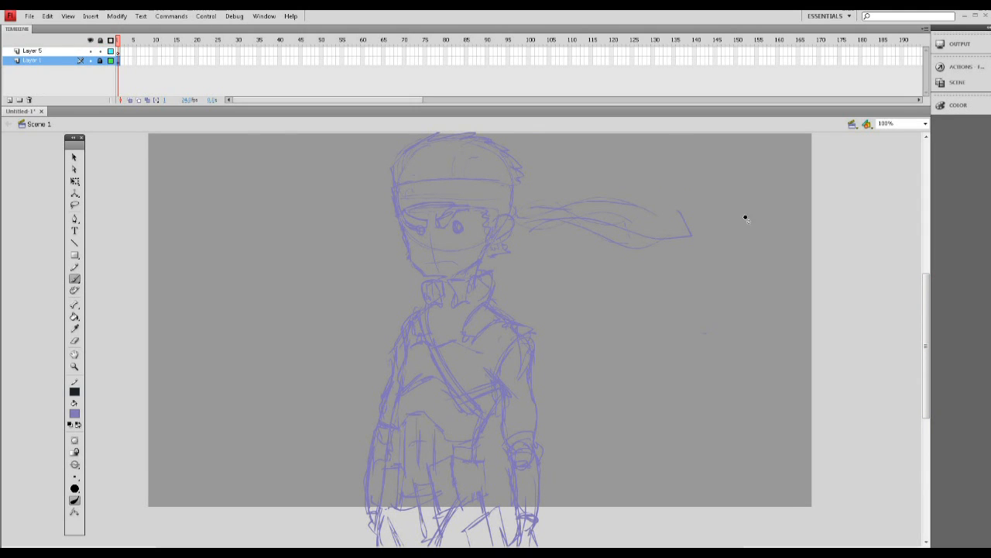
click(59, 51)
Step: Set the fill color to black, choose a small brush size and review the brush paint modes
click(75, 412)
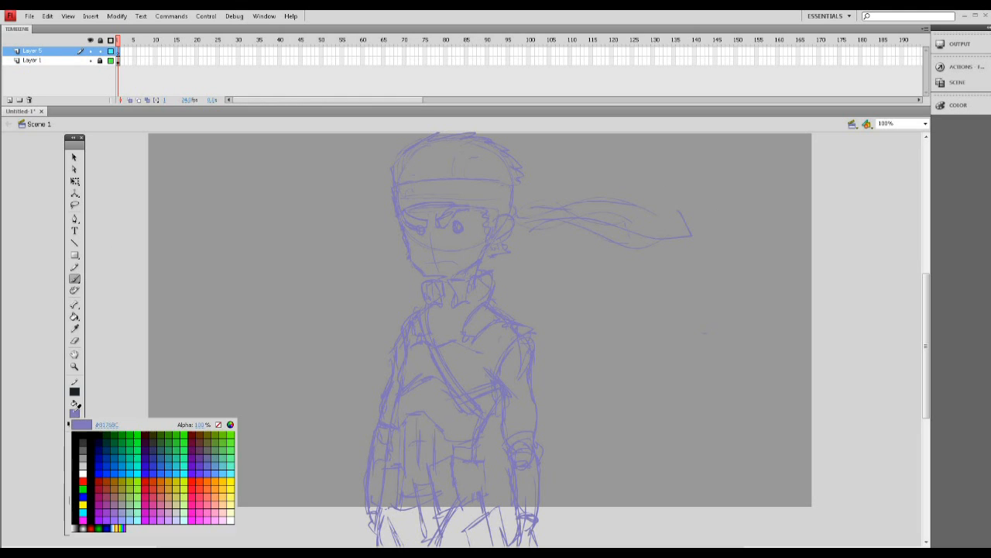
click(81, 433)
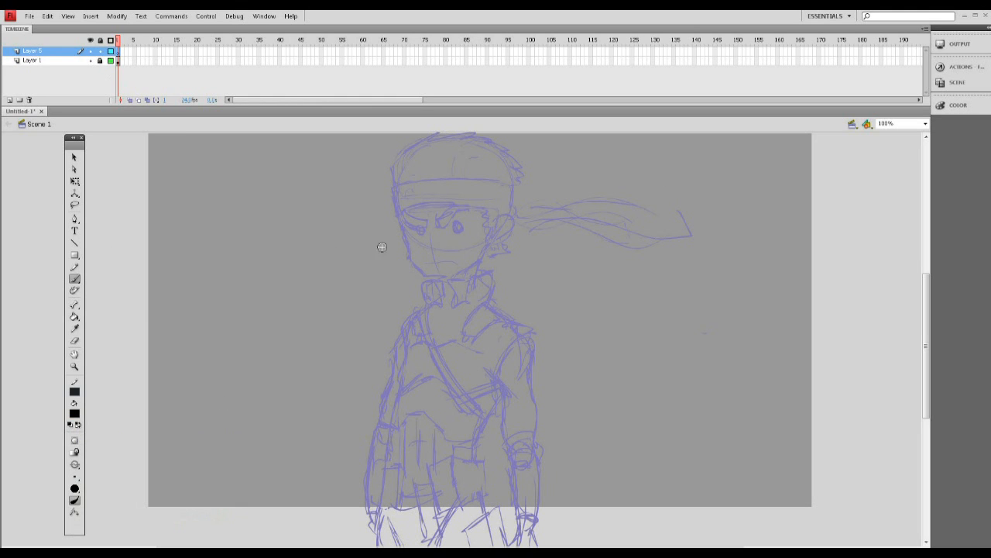
click(74, 476)
click(100, 404)
click(76, 453)
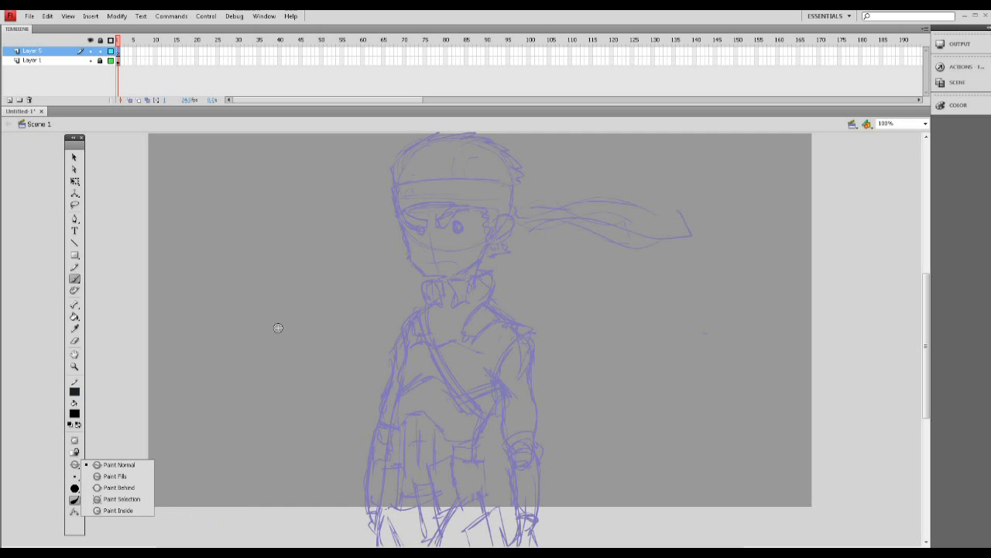
mouse_move(545, 294)
mouse_down()
mouse_move(566, 316)
mouse_move(566, 340)
mouse_up()
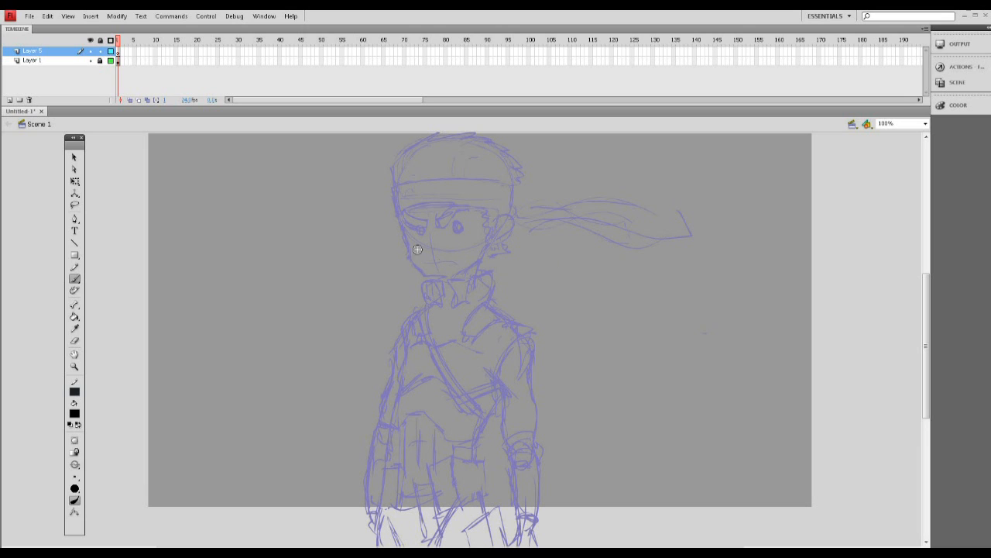
Step: Try black brush strokes in the empty area beside the head and magnify the zigzag test stroke
key(z)
click(462, 246)
key(v)
key(b)
mouse_move(221, 280)
mouse_down()
mouse_move(207, 335)
mouse_move(224, 370)
mouse_up()
key(ctrl+z)
drag(261, 346, 263, 351)
key(ctrl+z)
drag(198, 354, 195, 363)
drag(264, 325, 312, 293)
key(z)
click(304, 313)
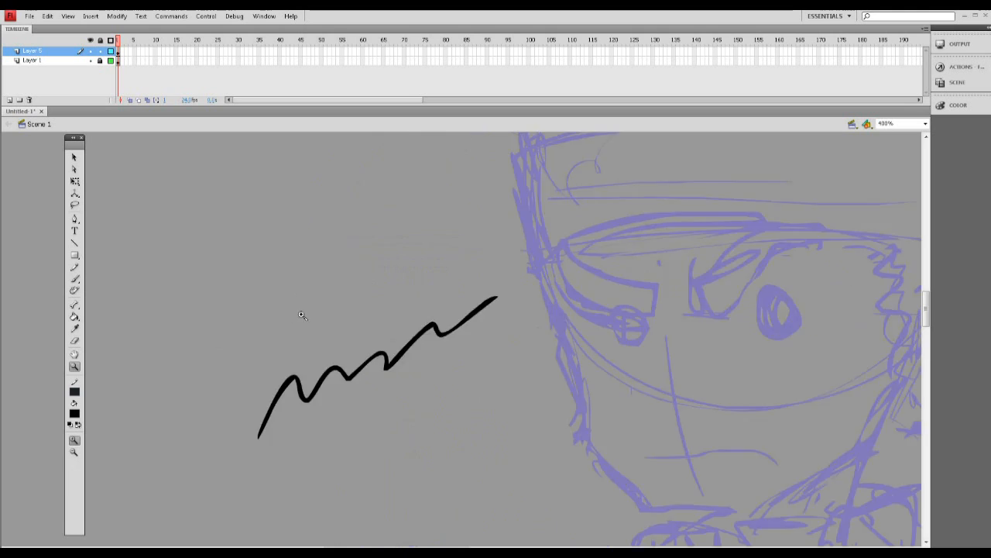
click(318, 316)
Step: Try a thinner zigzag stroke above the first one at 800% zoom and undo it
mouse_move(926, 303)
mouse_down()
mouse_move(926, 321)
mouse_move(926, 310)
mouse_up()
key(b)
mouse_move(580, 226)
mouse_down()
mouse_move(602, 250)
mouse_move(717, 225)
mouse_up()
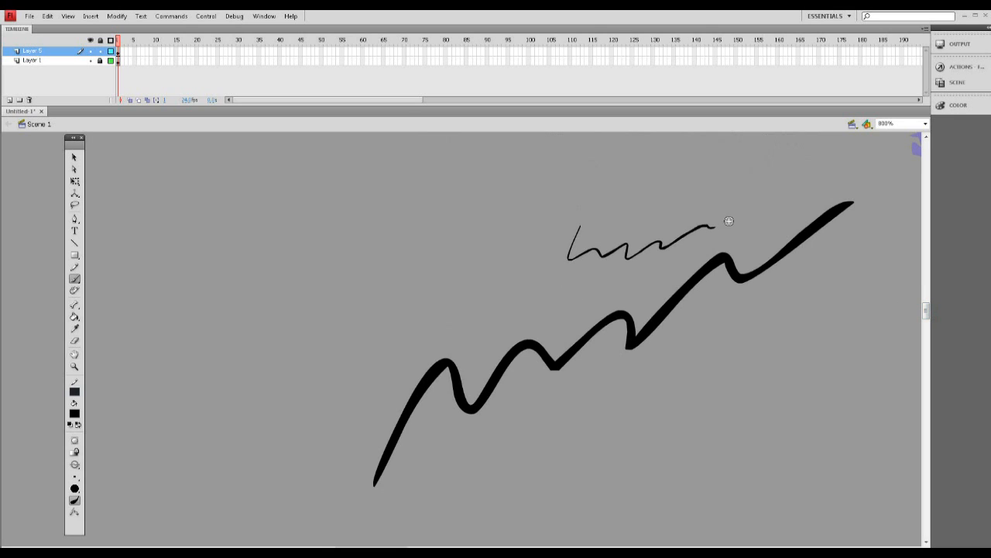
key(ctrl+z)
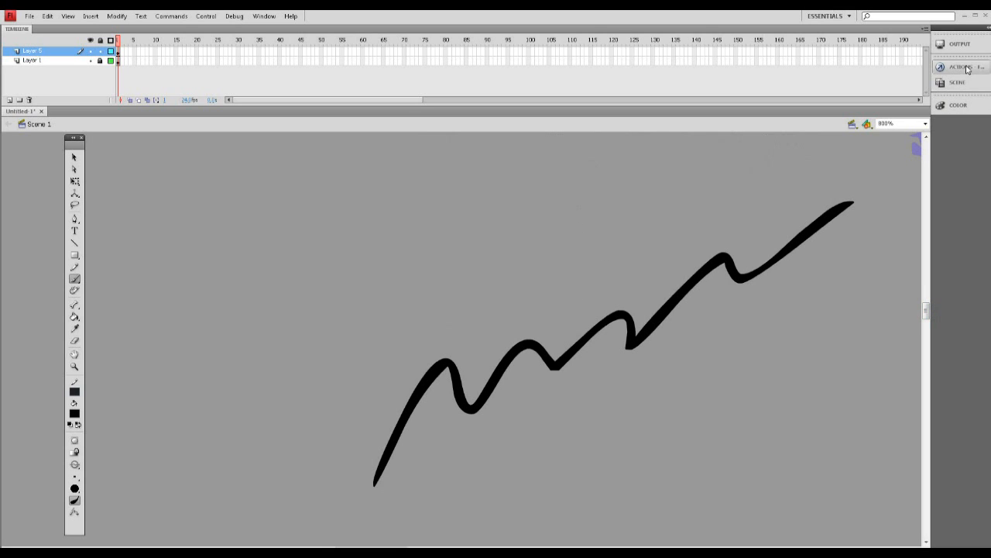
Step: Show the Brush tool's properties, set its smoothing to 0 and draw a thin zigzag to inspect up close
click(289, 16)
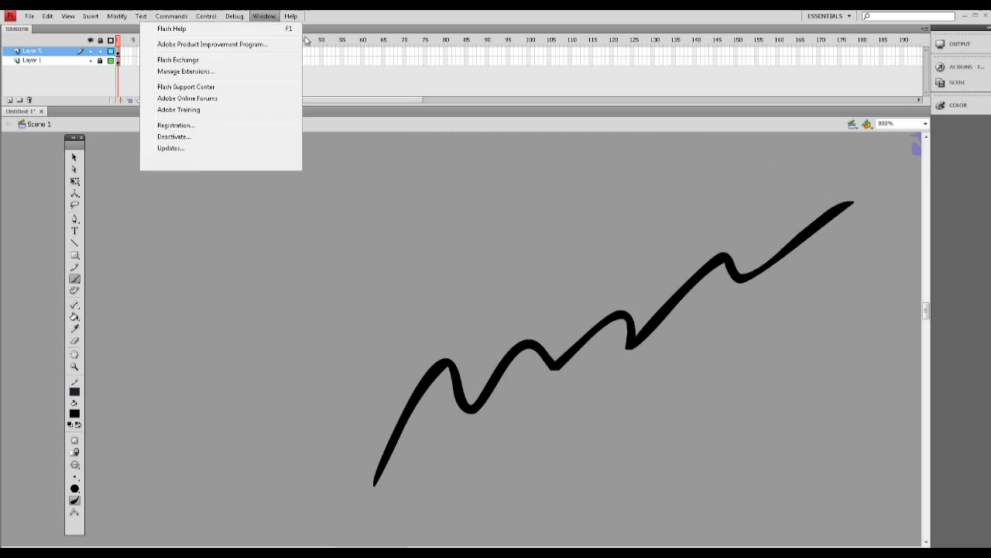
mouse_move(262, 21)
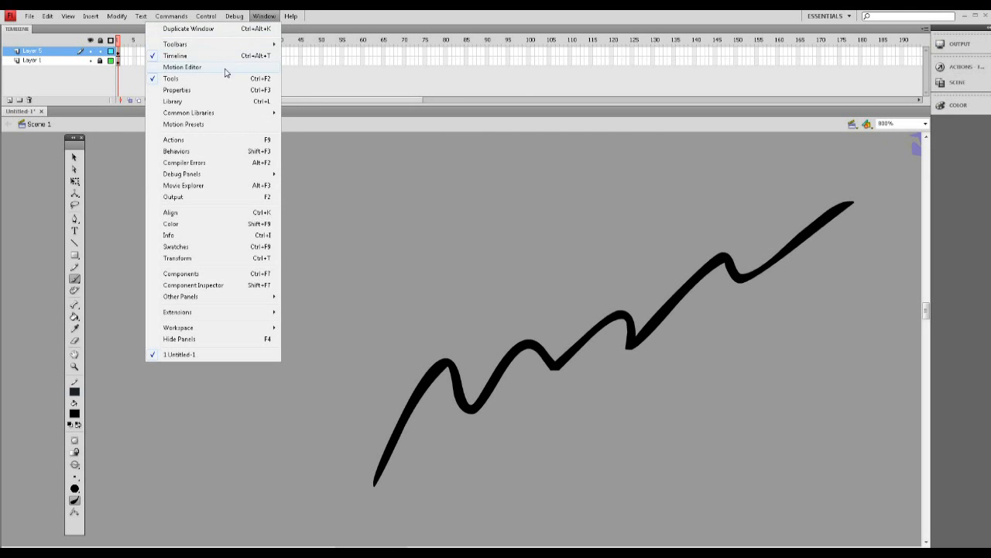
click(215, 90)
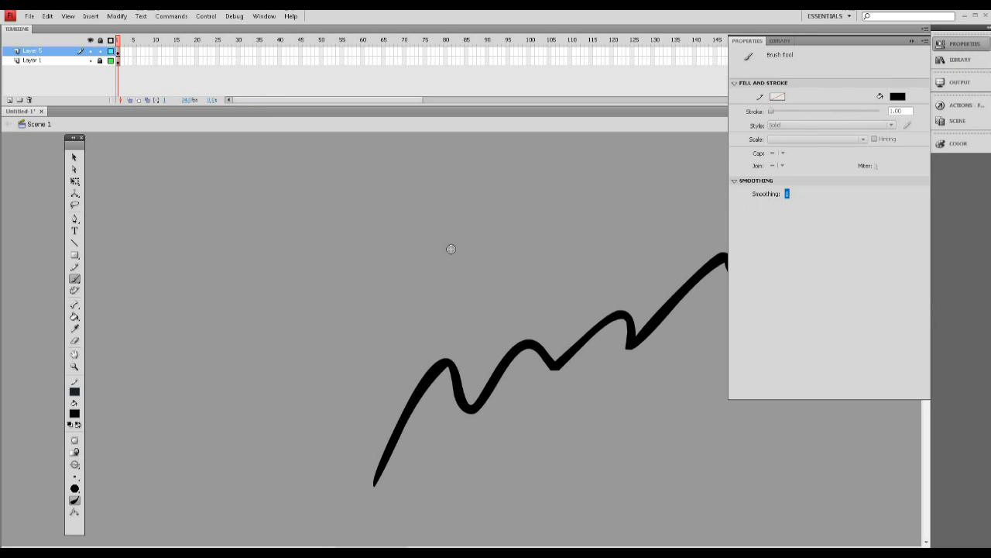
drag(326, 223, 496, 219)
key(z)
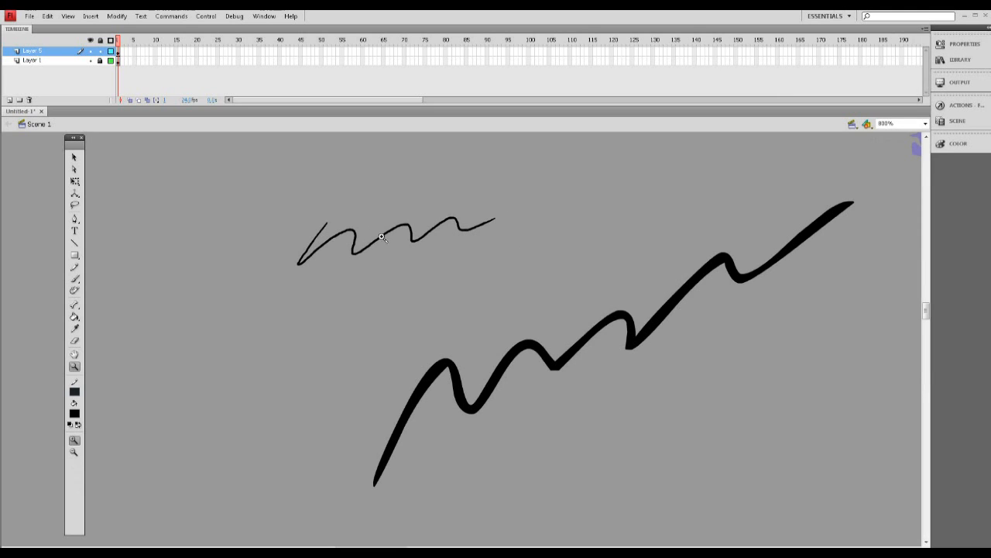
click(398, 245)
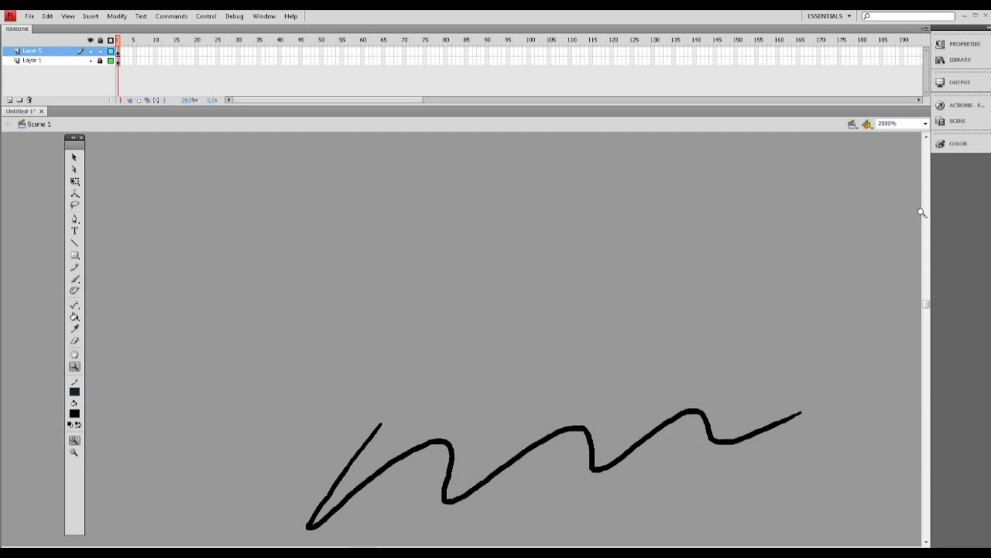
Step: Set the brush smoothing to 100 and draw another zigzag test stroke above the others at 200% zoom
click(924, 125)
click(898, 174)
key(v)
key(b)
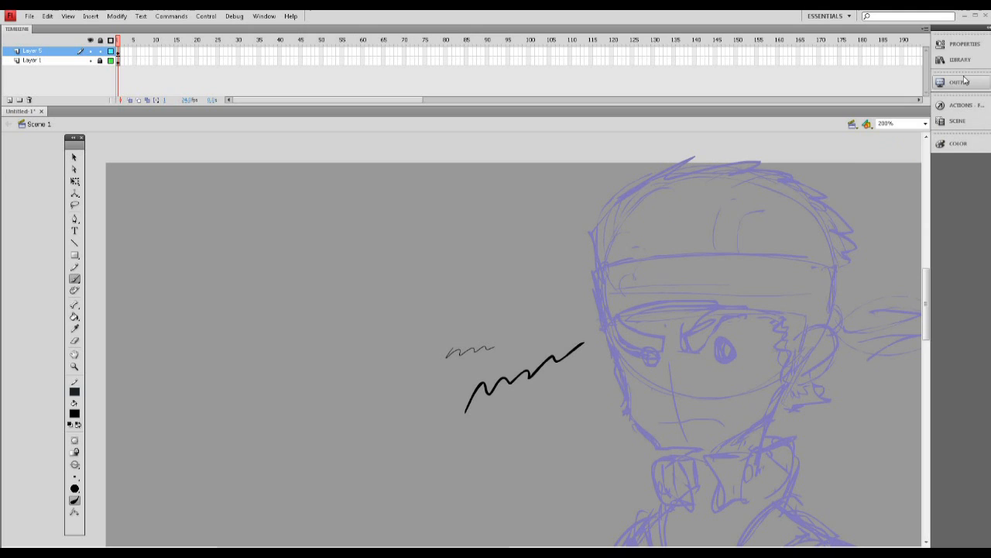
click(961, 44)
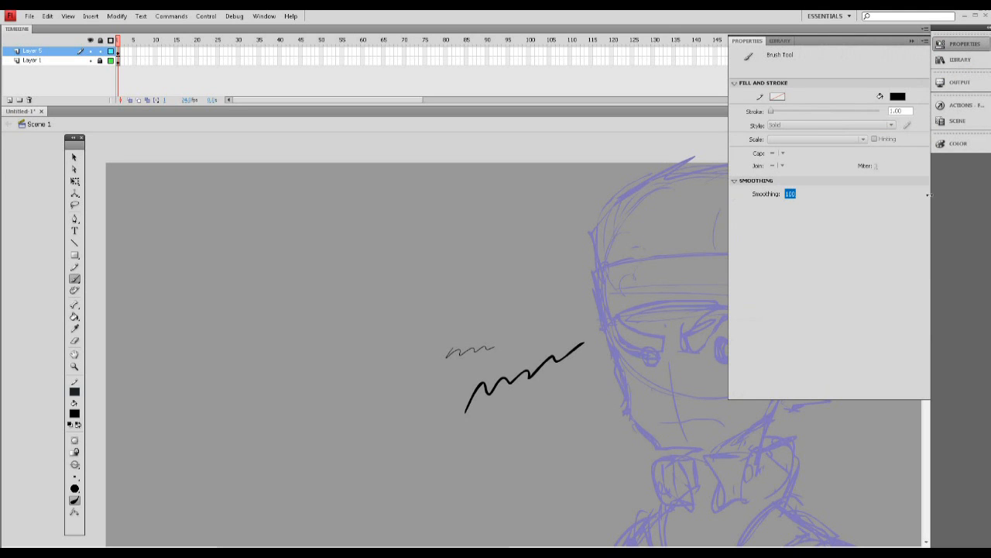
drag(419, 287, 500, 300)
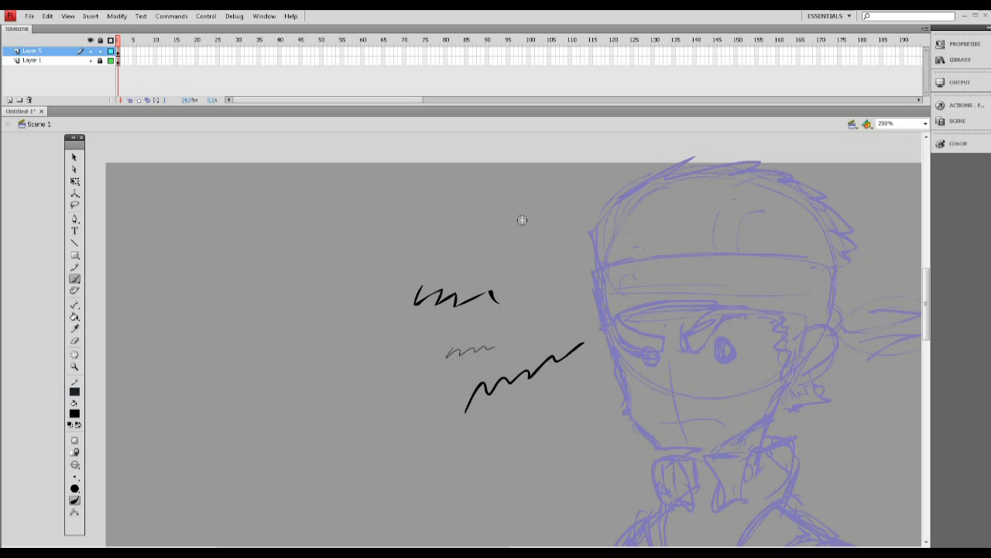
Step: Set the brush smoothing to 42
click(960, 59)
click(961, 43)
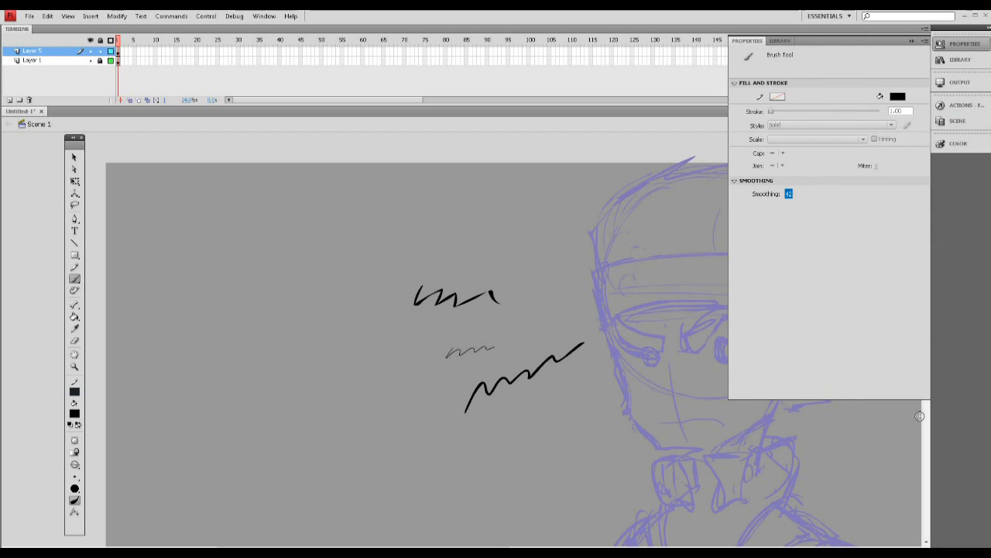
scroll(919, 416, down, 5)
scroll(921, 388, up, 5)
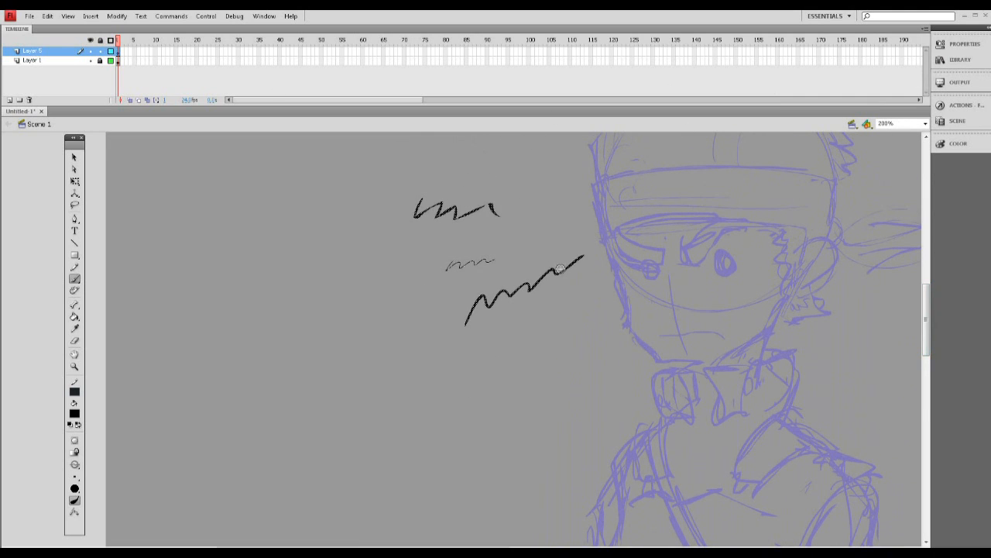
Step: Delete all black test strokes from the new layer, then try one more stroke and undo it
key(Delete)
mouse_move(546, 268)
mouse_down()
mouse_move(550, 308)
mouse_move(578, 348)
mouse_up()
key(ctrl+z)
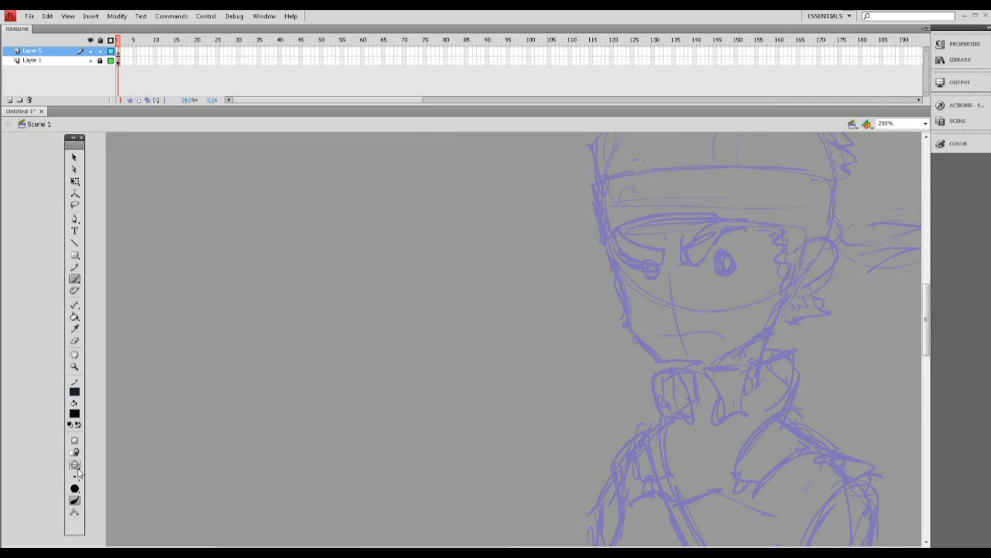
Step: Try a larger brush size with test strokes beside and along the character's head, undoing them
click(77, 472)
click(109, 435)
mouse_move(438, 277)
mouse_down()
mouse_move(461, 335)
mouse_move(503, 370)
mouse_up()
key(ctrl+z)
mouse_move(501, 189)
mouse_down()
mouse_move(515, 277)
mouse_move(550, 313)
mouse_up()
key(ctrl+z)
drag(592, 201, 606, 252)
drag(593, 174, 603, 233)
key(ctrl+z)
Step: Try a smaller brush size with a short vertical test stroke beside the head at 100% zoom, undo it and return to 200%
click(925, 124)
click(895, 152)
click(74, 476)
click(101, 408)
drag(501, 298, 500, 299)
drag(499, 265, 503, 293)
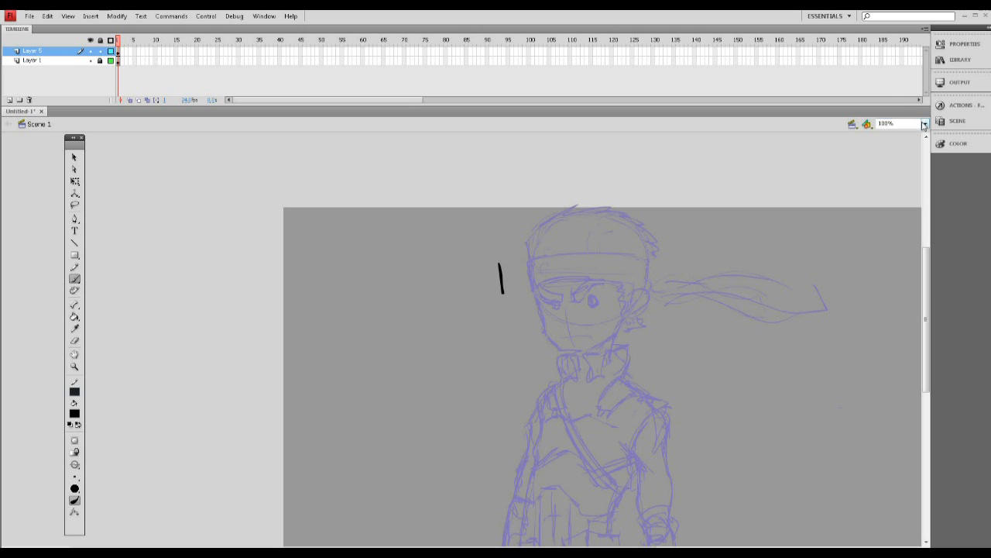
key(ctrl+z)
click(925, 124)
click(888, 177)
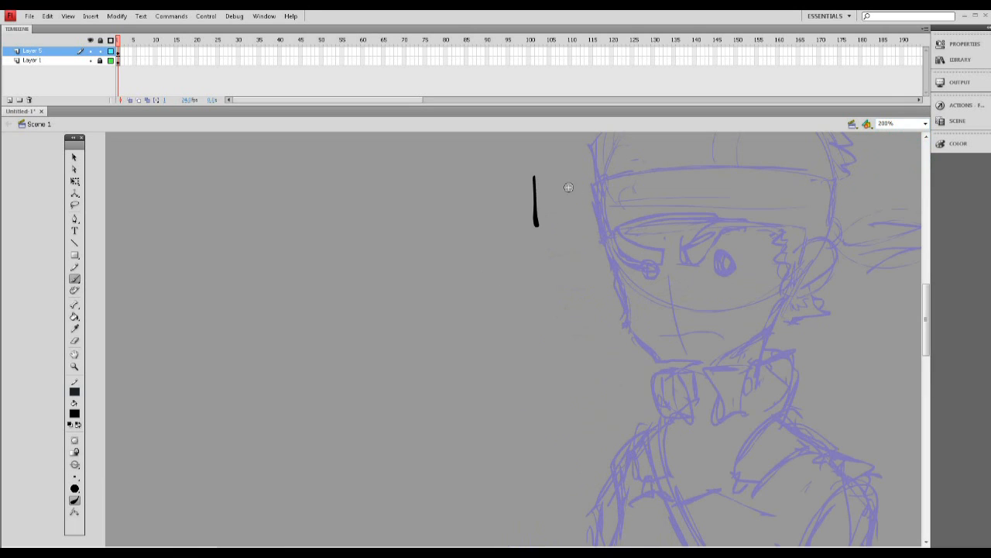
Step: Switch to a larger brush size and compare short vertical test strokes beside the head, undoing them
click(75, 476)
click(100, 437)
drag(553, 178, 554, 225)
key(ctrl+z)
drag(552, 174, 555, 219)
key(ctrl+z)
Step: Try an in-between brush size with several short vertical strokes next to the previous test stroke, undoing them
click(75, 475)
click(99, 424)
drag(550, 179, 554, 227)
drag(551, 171, 553, 229)
key(ctrl+z)
drag(562, 171, 564, 219)
key(ctrl+z)
Step: Choose a medium brush size for inking, draw one more test stroke and erase the test marks beside the head
click(75, 476)
click(107, 422)
mouse_move(554, 227)
mouse_down()
mouse_move(558, 185)
mouse_move(585, 283)
mouse_up()
key(e)
mouse_move(535, 172)
mouse_down()
mouse_move(564, 252)
mouse_move(577, 279)
mouse_move(587, 251)
mouse_move(589, 283)
mouse_move(551, 167)
mouse_up()
key(b)
Step: Ink the thick slanted eyebrow nearer the sideburn in black over the sketch, redoing the strokes that go wrong
drag(507, 546, 508, 545)
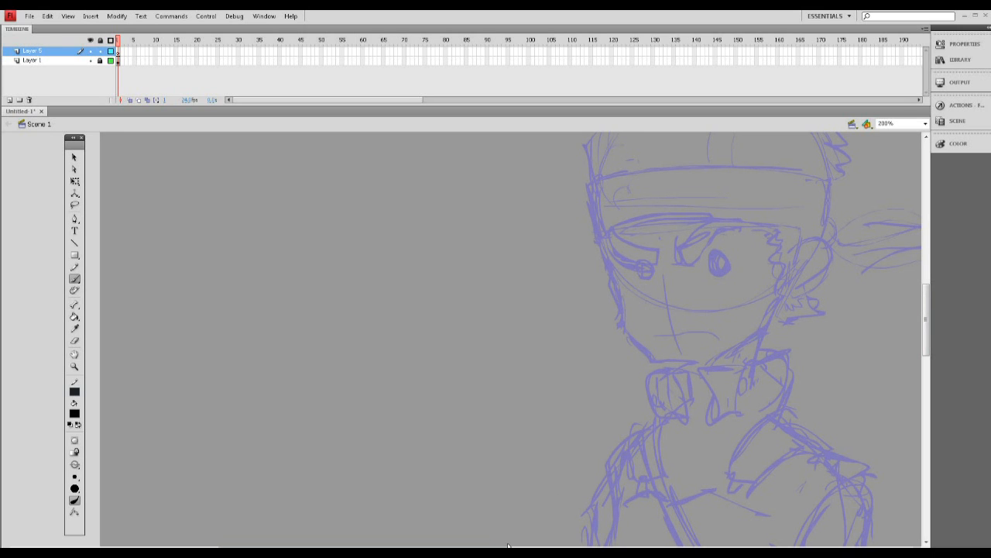
click(513, 545)
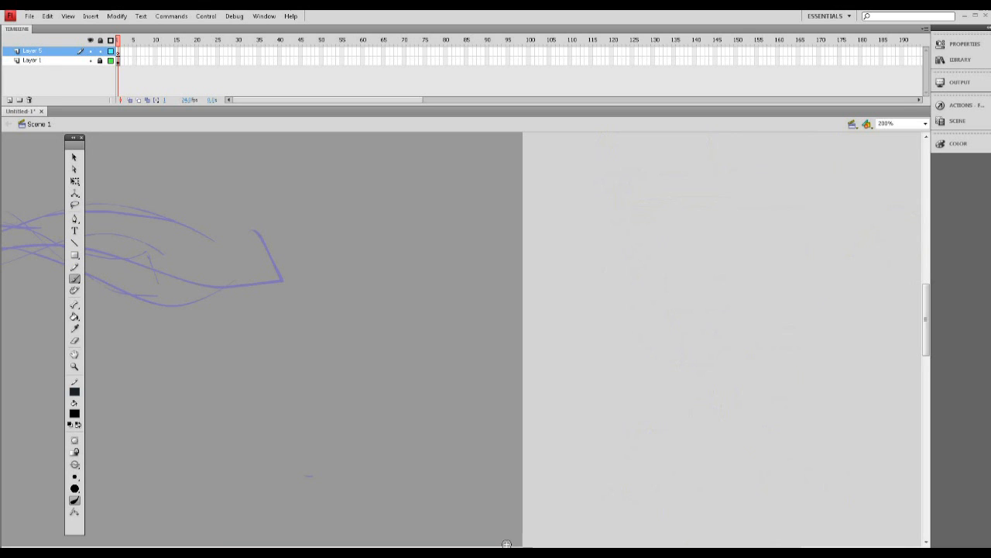
key(space)
mouse_move(348, 383)
mouse_down()
mouse_move(540, 352)
mouse_move(873, 361)
mouse_up()
drag(294, 268, 351, 313)
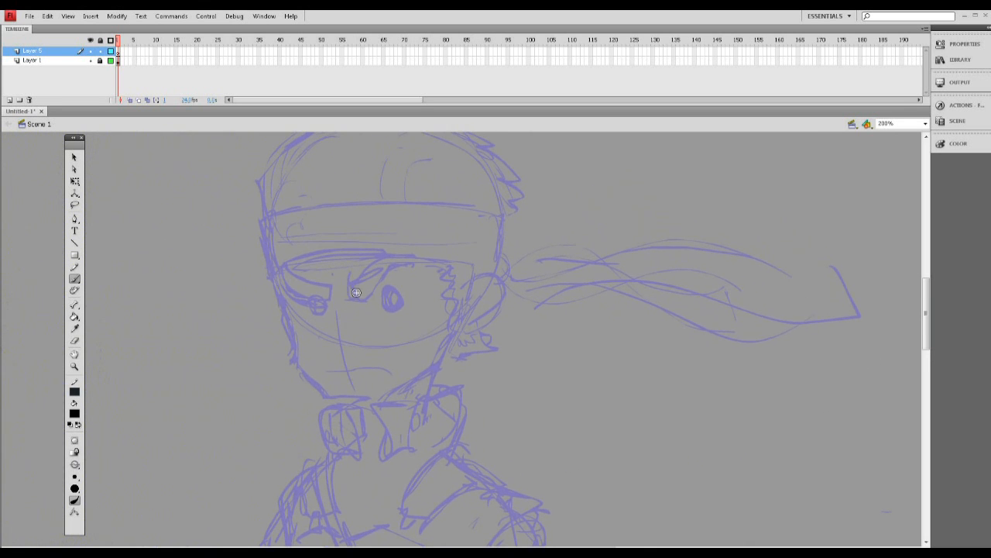
drag(379, 279, 418, 265)
key(ctrl+z)
key(ctrl+z)
key(ctrl+z)
drag(348, 282, 364, 298)
drag(416, 263, 418, 263)
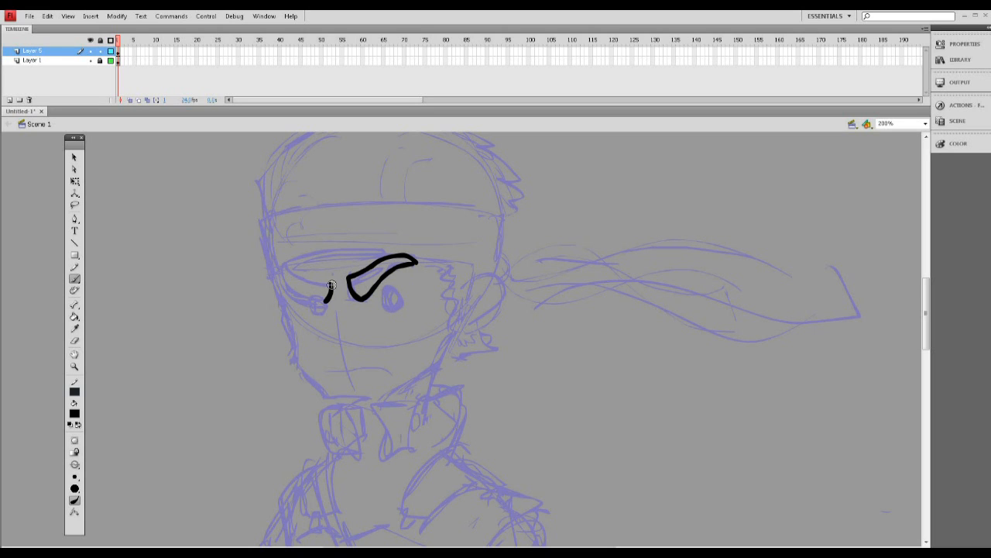
Step: Ink the other angry eyebrow as a closed outline and fill in both pupils in black
key(ctrl+z)
drag(331, 283, 282, 260)
drag(282, 260, 326, 300)
drag(389, 288, 390, 305)
drag(313, 303, 324, 305)
Step: Ink the face and jaw outline down to the neck, plus the sideburn and near ear
mouse_move(289, 317)
mouse_down()
mouse_move(299, 366)
mouse_move(412, 377)
mouse_move(454, 325)
mouse_up()
drag(454, 326, 429, 393)
drag(454, 280, 449, 324)
mouse_move(457, 304)
mouse_down()
mouse_move(476, 289)
mouse_move(443, 285)
mouse_move(449, 328)
mouse_up()
key(ctrl+z)
drag(454, 269, 448, 324)
Step: Erase the stray brow line along the headband's lower edge and ink the headband's outline across the forehead
key(e)
drag(386, 260, 279, 262)
key(b)
mouse_move(281, 266)
mouse_down()
mouse_move(260, 221)
mouse_move(507, 229)
mouse_up()
drag(506, 230, 490, 278)
drag(416, 260, 471, 270)
Step: Ink the far ear, the headband knot behind the near ear and the jagged hair tuft below it
drag(277, 269, 292, 327)
drag(273, 294, 291, 333)
drag(498, 259, 505, 287)
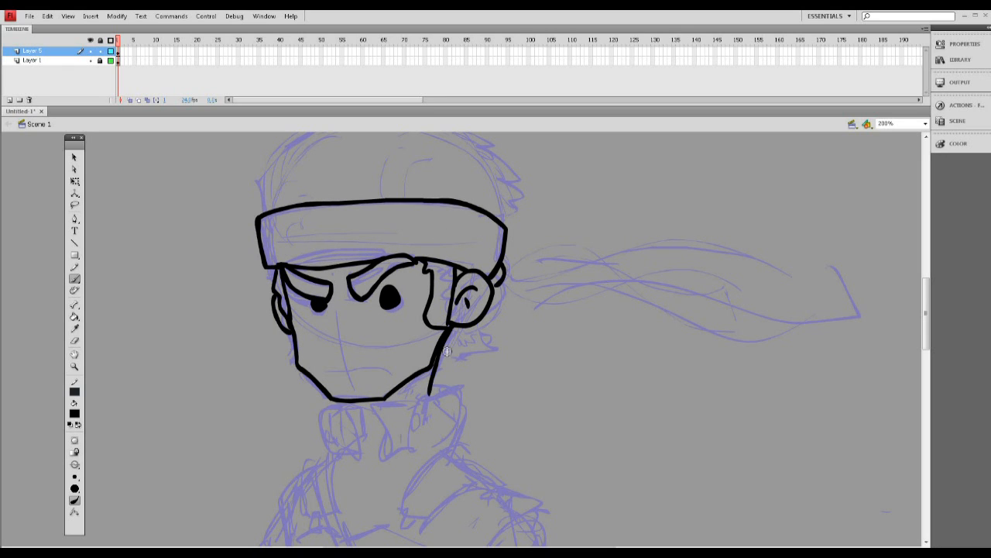
drag(451, 328, 442, 364)
Step: Ink the headband's long wavy tail flowing away from the knot and close its pointed end
drag(504, 276, 858, 275)
mouse_move(505, 281)
mouse_down()
mouse_move(830, 308)
mouse_move(839, 326)
mouse_up()
key(ctrl+z)
drag(857, 275, 839, 326)
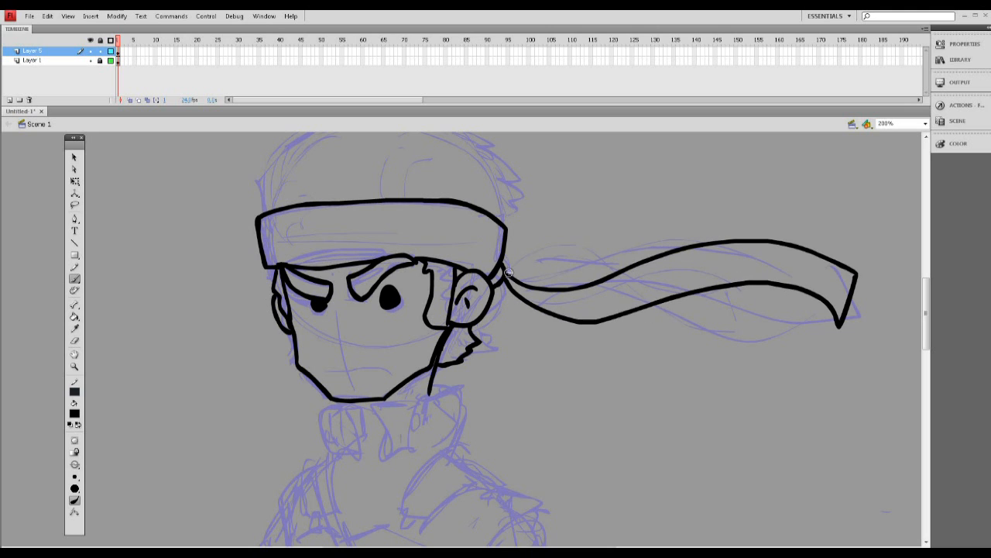
Step: Ink the twisted folds of the headband's second tail, crossing behind the main tail and trailing below it
drag(508, 272, 623, 270)
drag(509, 274, 589, 282)
drag(620, 316, 797, 324)
drag(666, 302, 814, 344)
Step: Ink the frowning mouth and the spiky hair outline above the headband
drag(329, 373, 384, 369)
scroll(385, 369, up, 5)
mouse_move(261, 325)
mouse_down()
mouse_move(320, 233)
mouse_move(522, 293)
mouse_up()
Step: Ink the raised collar around the neck, including its folded front opening
scroll(674, 291, down, 9)
drag(434, 288, 443, 368)
drag(333, 312, 353, 361)
drag(413, 313, 374, 377)
drag(382, 356, 357, 356)
key(ctrl+z)
mouse_move(368, 319)
mouse_down()
mouse_move(382, 358)
mouse_move(357, 373)
mouse_up()
Step: Ink the near shoulder with its strap pad, the sleeve opening and the start of the upper arm
mouse_move(428, 369)
mouse_down()
mouse_move(436, 425)
mouse_move(489, 391)
mouse_up()
drag(447, 364, 491, 388)
drag(491, 391, 544, 491)
drag(537, 421, 471, 502)
drag(530, 429, 537, 510)
Step: Ink the far shoulder and the edge of its shoulder pad beside the collar
drag(308, 382, 284, 463)
mouse_move(308, 378)
mouse_down()
mouse_move(308, 422)
mouse_move(338, 419)
mouse_up()
drag(306, 382, 338, 419)
key(e)
key(b)
Step: Ink the near shoulder strap's clasp, clean up its edge and outline the far side of the chest plate
scroll(731, 310, down, 5)
drag(414, 287, 419, 327)
key(e)
drag(428, 303, 417, 295)
key(b)
mouse_move(315, 317)
mouse_down()
mouse_move(328, 300)
mouse_move(279, 419)
mouse_up()
key(e)
key(b)
Step: Ink the diagonal strap across the torso with its end flap, and the chest plate's contour beneath it
key(e)
key(b)
scroll(345, 329, down, 2)
drag(328, 203, 439, 457)
mouse_move(339, 196)
mouse_down()
mouse_move(344, 240)
mouse_move(446, 440)
mouse_up()
drag(446, 440, 439, 457)
mouse_move(457, 427)
mouse_down()
mouse_move(471, 442)
mouse_move(439, 493)
mouse_up()
mouse_move(358, 288)
mouse_down()
mouse_move(440, 303)
mouse_move(490, 463)
mouse_up()
Step: Ink the outer edges of both arms and erase a stray bit near the top of the strap
drag(536, 344, 546, 465)
key(e)
mouse_move(336, 208)
mouse_down()
mouse_move(337, 257)
mouse_move(337, 211)
mouse_up()
key(b)
drag(275, 259, 258, 342)
Step: Ink the arched upper edge of the waist cloth and the belt's top edge next to it
drag(926, 349, 926, 357)
mouse_move(280, 323)
mouse_down()
mouse_move(364, 302)
mouse_move(276, 396)
mouse_move(362, 410)
mouse_up()
drag(362, 411, 438, 408)
Step: Ink the large near-side belt pouch with its side panel, front face, flap line and clasp strap
drag(926, 364, 926, 379)
drag(334, 370, 412, 464)
drag(334, 370, 412, 464)
drag(382, 353, 452, 445)
key(e)
key(b)
drag(394, 393, 445, 393)
drag(412, 366, 420, 409)
key(e)
key(b)
Step: Ink the inner line along the diagonal strap and the curved contour across the midriff
mouse_move(926, 380)
mouse_down()
mouse_move(926, 320)
mouse_move(926, 365)
mouse_up()
drag(392, 326, 446, 387)
scroll(465, 356, down, 2)
mouse_move(277, 339)
mouse_down()
mouse_move(276, 412)
mouse_move(341, 318)
mouse_up()
Step: Ink the box-shaped pouch on the far side of the belt, closing its side and lower edge
scroll(287, 372, down, 4)
drag(245, 285, 279, 374)
mouse_move(244, 285)
mouse_down()
mouse_move(226, 371)
mouse_move(279, 375)
mouse_move(241, 372)
mouse_up()
key(e)
key(b)
drag(275, 285, 265, 362)
drag(228, 370, 265, 362)
Step: Ink the two harness straps converging at the crotch and add short marks across them
mouse_move(265, 362)
mouse_down()
mouse_move(278, 373)
mouse_move(291, 432)
mouse_move(317, 456)
mouse_up()
drag(361, 376, 325, 454)
drag(379, 371, 333, 455)
drag(349, 396, 358, 401)
drag(265, 377, 318, 457)
key(e)
key(b)
drag(275, 405, 282, 402)
Step: Ink the belt section between the two pouches with its vertical divider and the curve below it
drag(282, 353, 348, 347)
drag(289, 309, 339, 307)
mouse_move(288, 335)
mouse_down()
mouse_move(347, 342)
mouse_move(286, 327)
mouse_move(295, 334)
mouse_up()
key(e)
key(b)
drag(329, 310, 328, 331)
Step: Ink the vertical folds of the waist cloth and the small buckle above the near pouch
drag(286, 217, 286, 279)
drag(311, 207, 311, 267)
drag(397, 257, 403, 233)
drag(412, 245, 439, 246)
drag(410, 258, 435, 259)
Step: Ink the near arm's guard below the elbow, including its outer edge and crosswise bands
scroll(478, 210, up, 2)
drag(488, 313, 551, 320)
drag(489, 315, 557, 376)
drag(552, 331, 560, 368)
key(e)
key(b)
drag(550, 321, 559, 387)
drag(497, 357, 549, 355)
drag(495, 379, 551, 376)
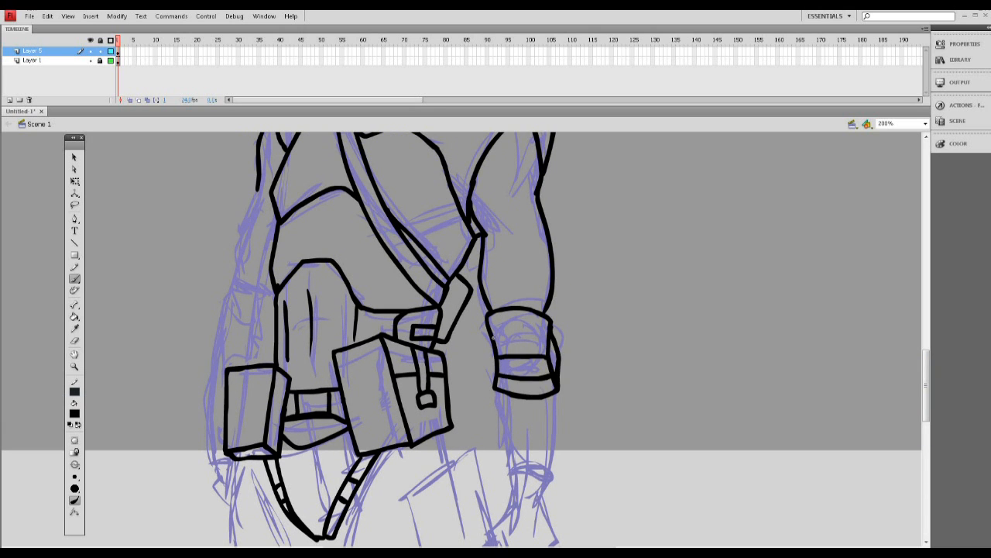
Step: Ink the near forearm down to the wrist and begin the outline of the hand
scroll(527, 372, down, 2)
drag(496, 315, 511, 403)
drag(555, 316, 492, 446)
drag(501, 451, 518, 513)
key(ctrl+z)
drag(502, 452, 471, 472)
drag(471, 470, 493, 527)
mouse_move(489, 472)
mouse_down()
mouse_move(507, 520)
mouse_move(513, 496)
mouse_up()
drag(492, 524, 500, 547)
key(ctrl+z)
Step: Ink the near hand's studded glove plate and fingers
scroll(486, 444, down, 2)
drag(517, 440, 533, 406)
mouse_move(518, 404)
mouse_down()
mouse_move(545, 393)
mouse_move(544, 361)
mouse_up()
drag(518, 404, 511, 380)
drag(511, 380, 544, 362)
drag(554, 385, 537, 413)
Step: Ink the angled thigh holster beside the near hand with its oval inset, inner line and closed lower edge
mouse_move(402, 346)
mouse_down()
mouse_move(478, 299)
mouse_move(434, 432)
mouse_up()
drag(416, 359, 418, 356)
drag(443, 333, 461, 389)
drag(479, 299, 493, 366)
drag(434, 433, 481, 431)
Step: Ink the holster strap around the near thigh and the inner edge of the near leg
drag(407, 370, 334, 385)
drag(415, 387, 341, 404)
drag(338, 399, 378, 468)
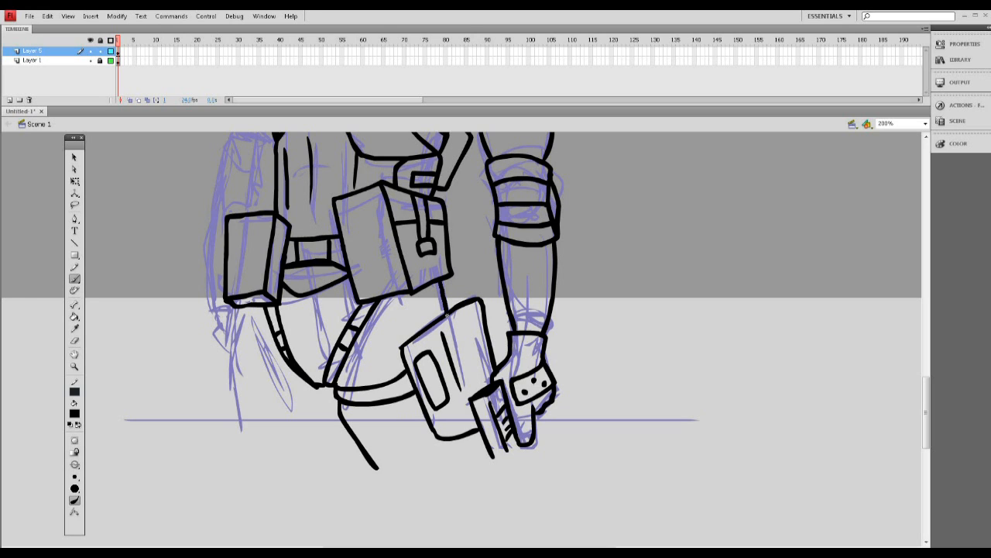
Step: Ink the far leg's outline with its buckled thigh strap and the double band below it
drag(230, 310, 243, 447)
drag(256, 369, 311, 387)
drag(328, 387, 322, 453)
drag(235, 409, 326, 420)
drag(236, 425, 325, 435)
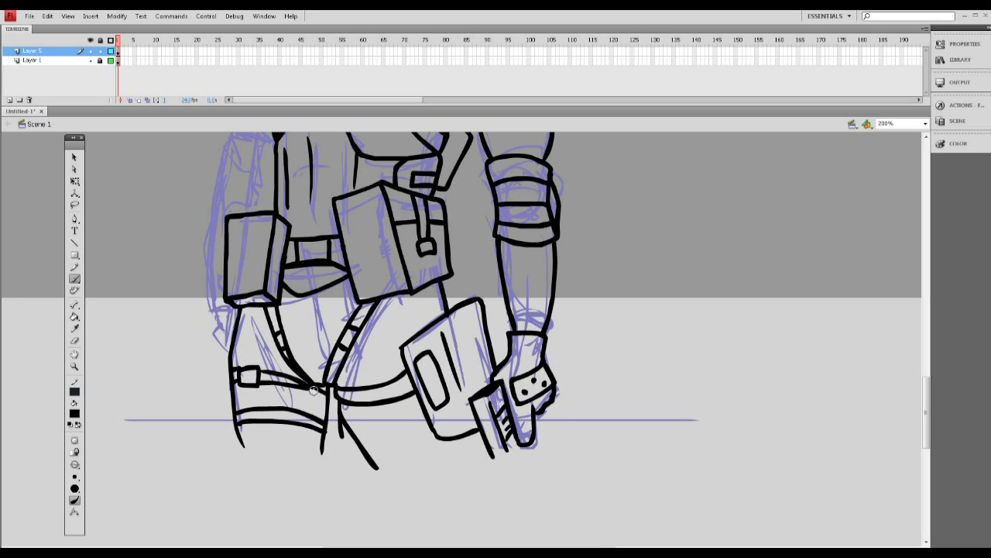
Step: Ink the small holster on the far thigh and the far arm down to its forearm wrap
drag(234, 355, 237, 443)
drag(218, 368, 216, 370)
mouse_move(926, 386)
mouse_down()
mouse_move(936, 328)
mouse_move(935, 341)
mouse_up()
drag(259, 271, 236, 371)
drag(276, 382, 227, 385)
Step: Ink the crosswise bands of the far forearm's wrap, redoing the strokes that miss
drag(940, 374, 935, 388)
mouse_move(231, 293)
mouse_down()
mouse_move(231, 355)
mouse_move(246, 367)
mouse_move(243, 356)
mouse_move(274, 362)
mouse_up()
key(ctrl+z)
drag(231, 342, 275, 344)
key(ctrl+z)
drag(233, 310, 275, 319)
drag(227, 461, 233, 488)
Step: Delete the inked lines below the sketch's horizontal guide and ink a straight closing line along it
drag(926, 385, 926, 119)
drag(927, 360, 908, 402)
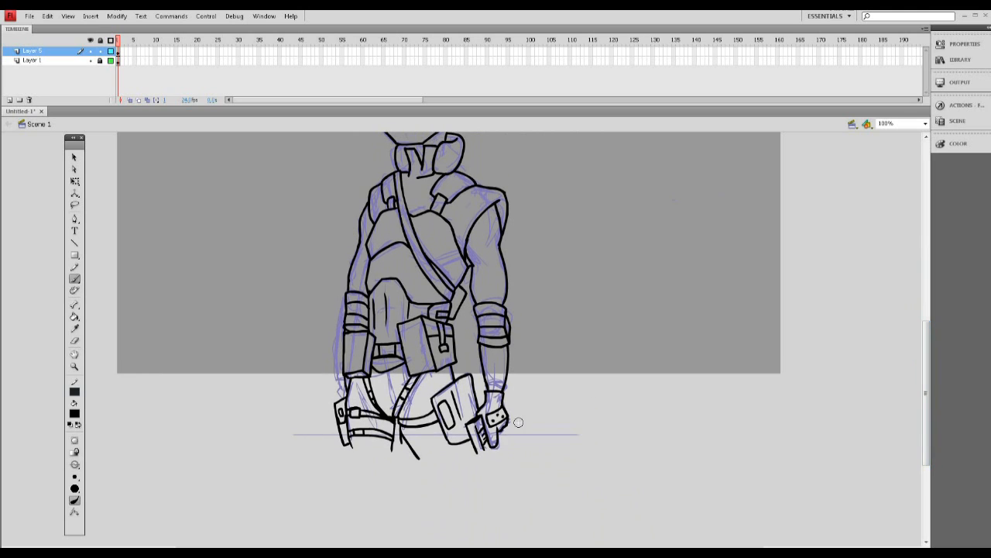
key(v)
mouse_move(303, 517)
mouse_down()
mouse_move(351, 490)
mouse_move(582, 435)
mouse_up()
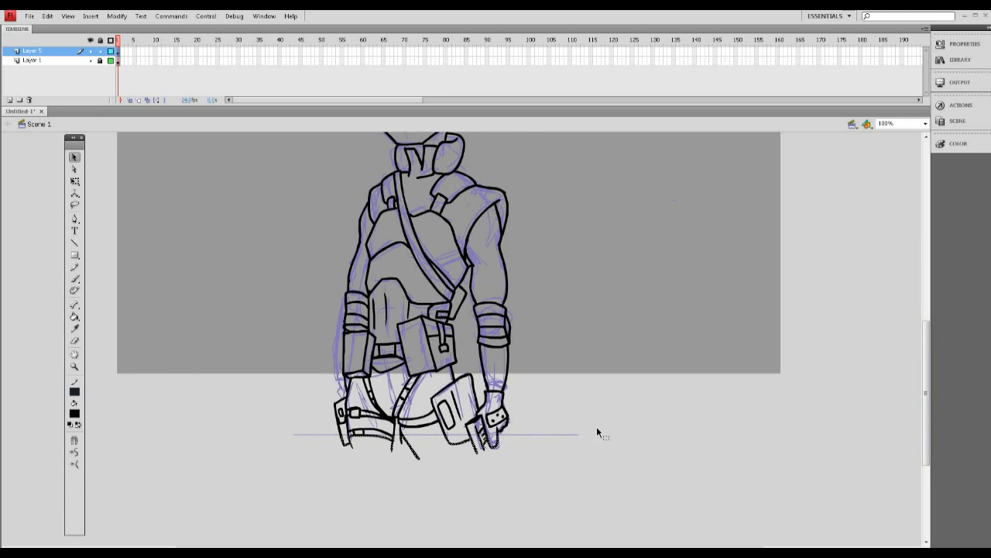
key(Delete)
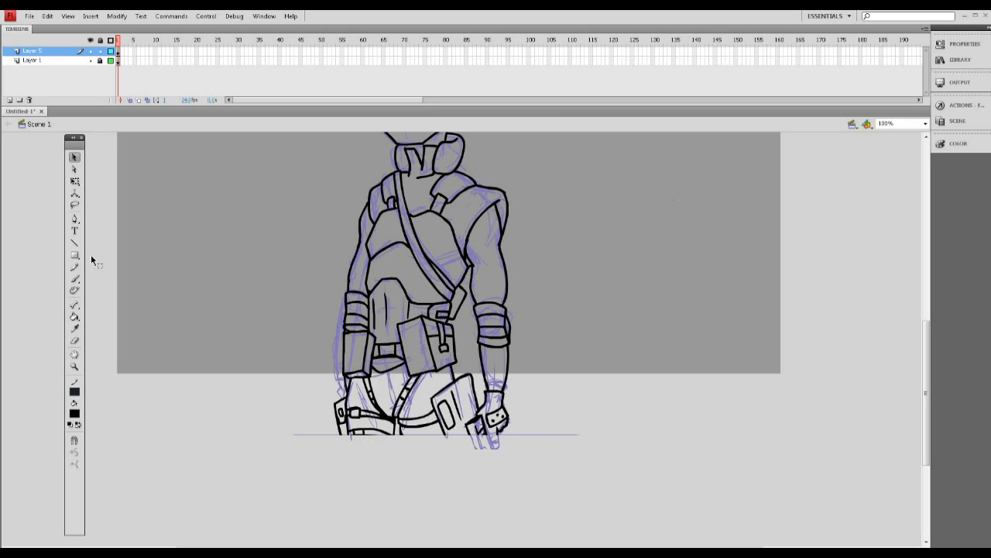
key(b)
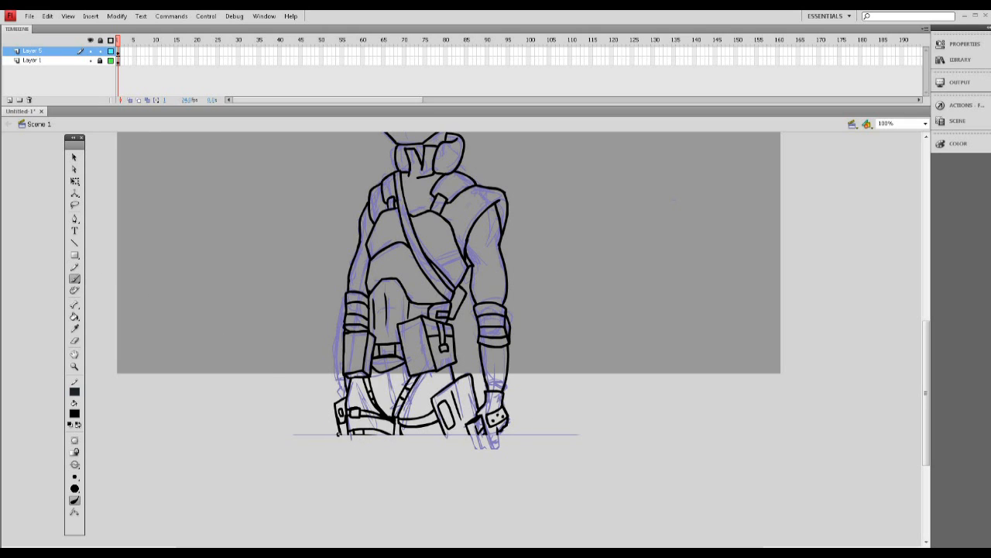
drag(338, 436, 509, 435)
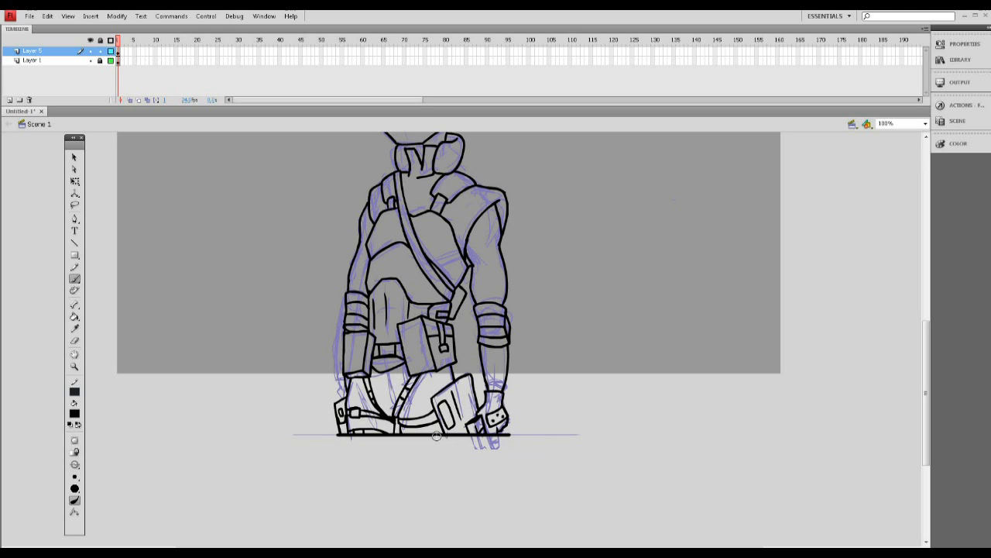
mouse_move(200, 446)
mouse_down()
mouse_move(201, 216)
mouse_move(253, 407)
mouse_move(254, 468)
mouse_up()
key(ctrl+z)
key(ctrl+z)
drag(112, 313, 333, 313)
key(ctrl+z)
drag(201, 393, 200, 249)
drag(157, 435, 276, 434)
key(ctrl+z)
key(ctrl+z)
key(ctrl+z)
Step: Ink the short neckline contour across the upper chest between the shoulder straps with the Brush tool
key(m)
drag(936, 334, 935, 256)
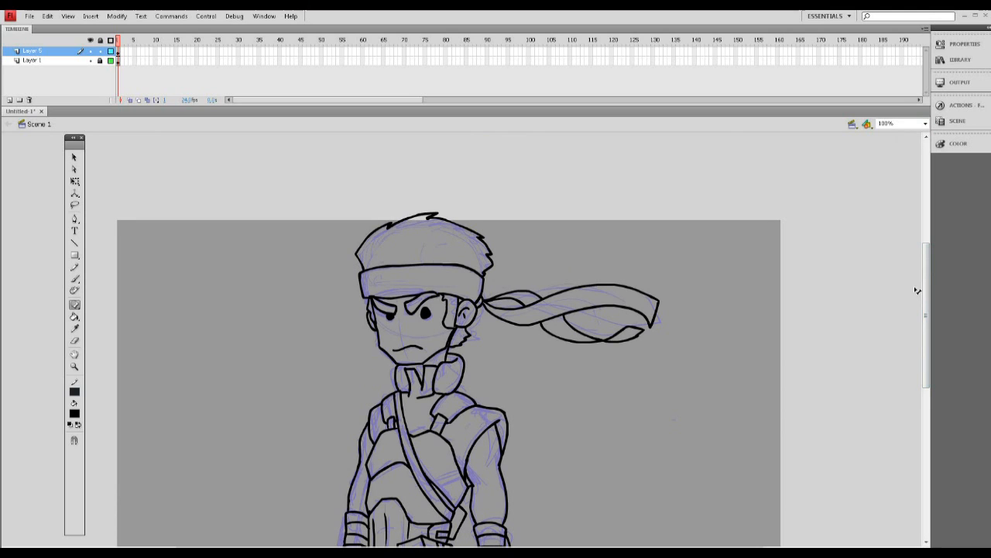
key(b)
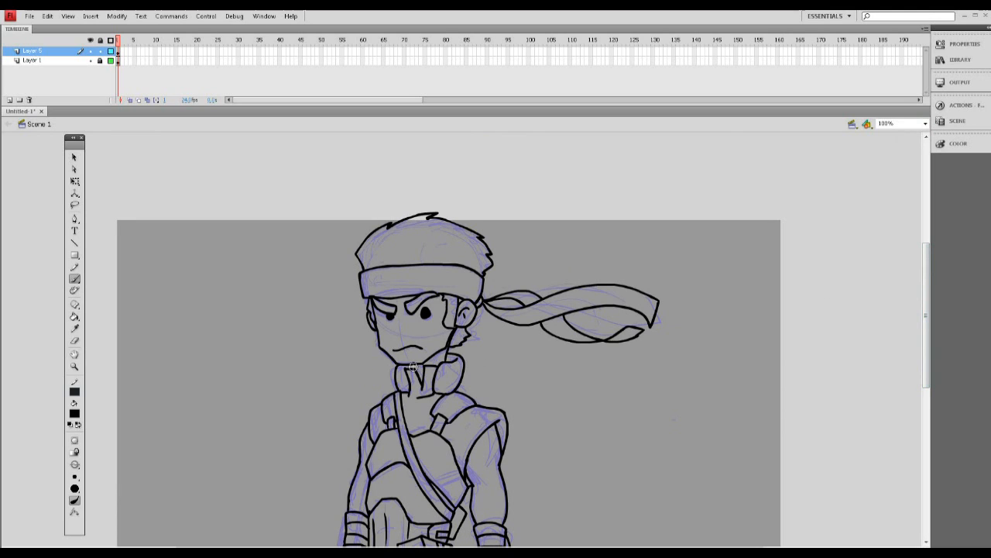
mouse_move(927, 343)
mouse_down()
mouse_move(907, 403)
mouse_move(922, 353)
mouse_up()
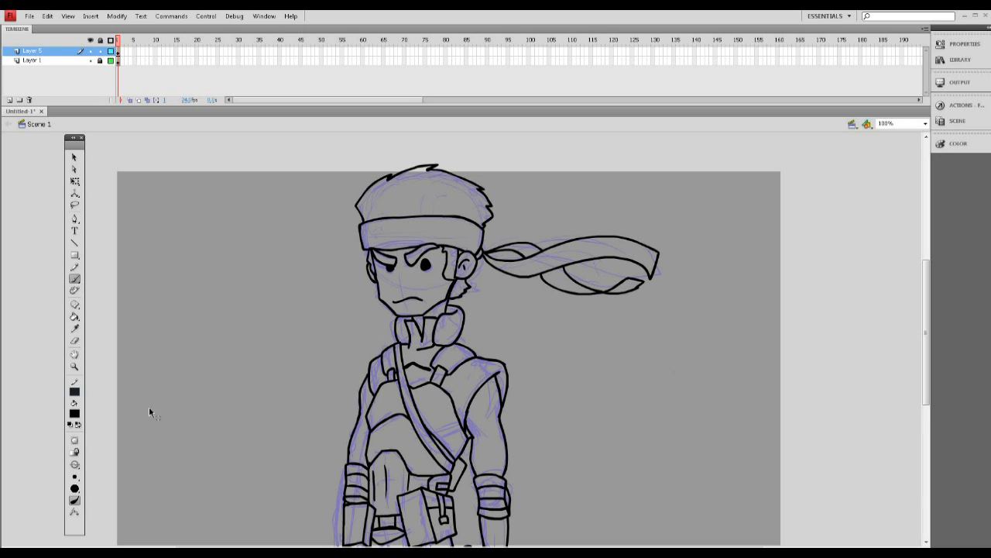
Step: Redraw the neckline contour across the upper chest between the shoulder straps with a smaller brush size
click(75, 475)
click(96, 408)
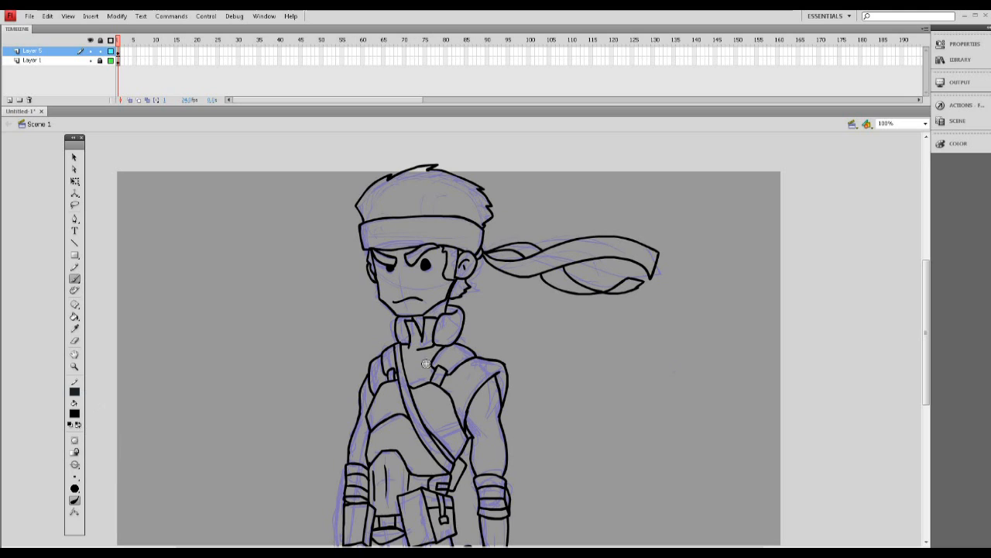
drag(412, 361, 401, 359)
key(ctrl+z)
key(e)
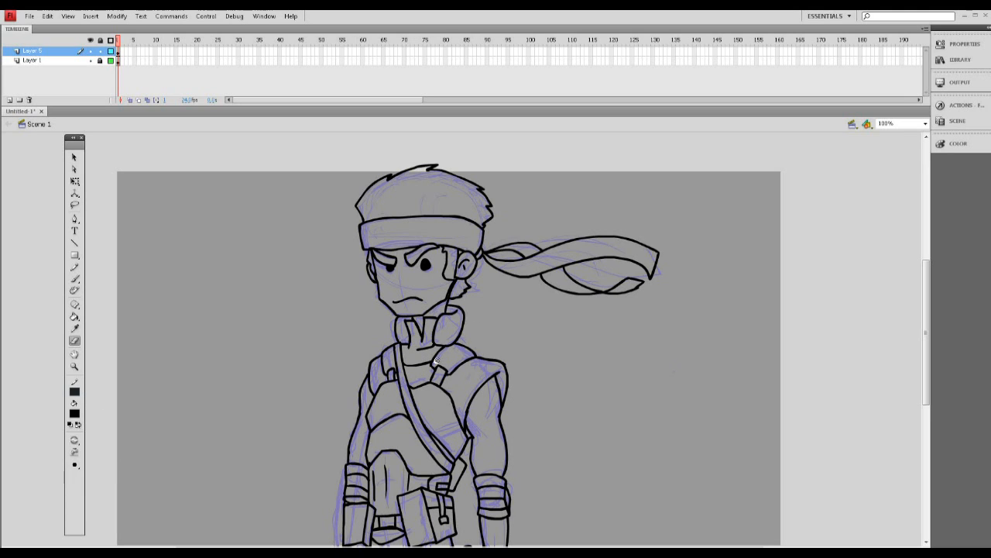
key(b)
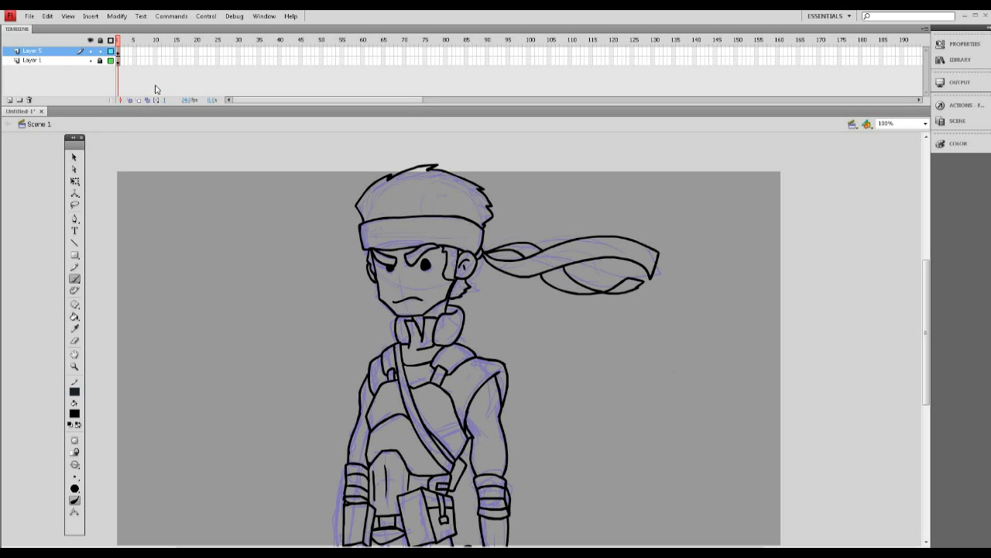
Step: Recolour all the inked line art on the top layer to dark plum (Red 104, Green 51, Blue 81)
click(120, 51)
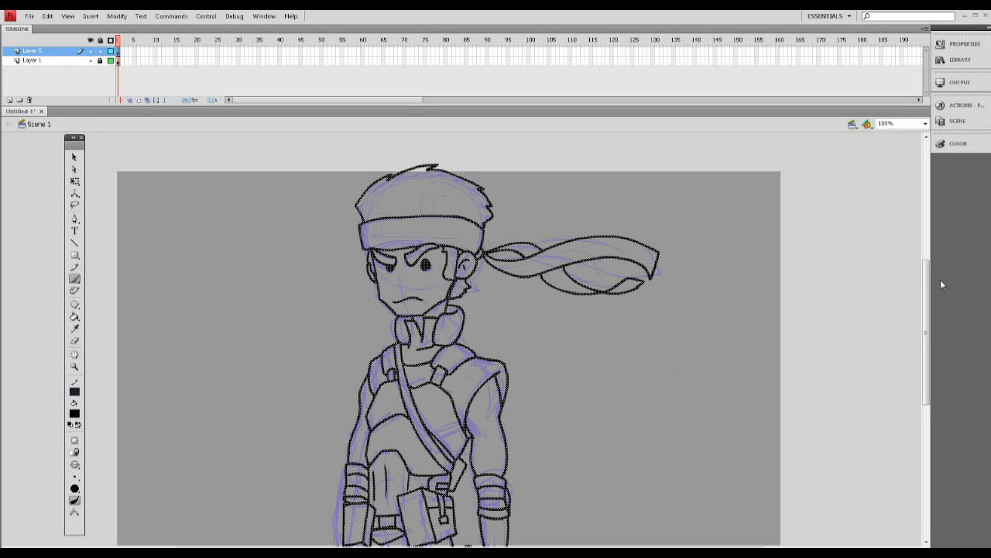
drag(930, 296, 932, 314)
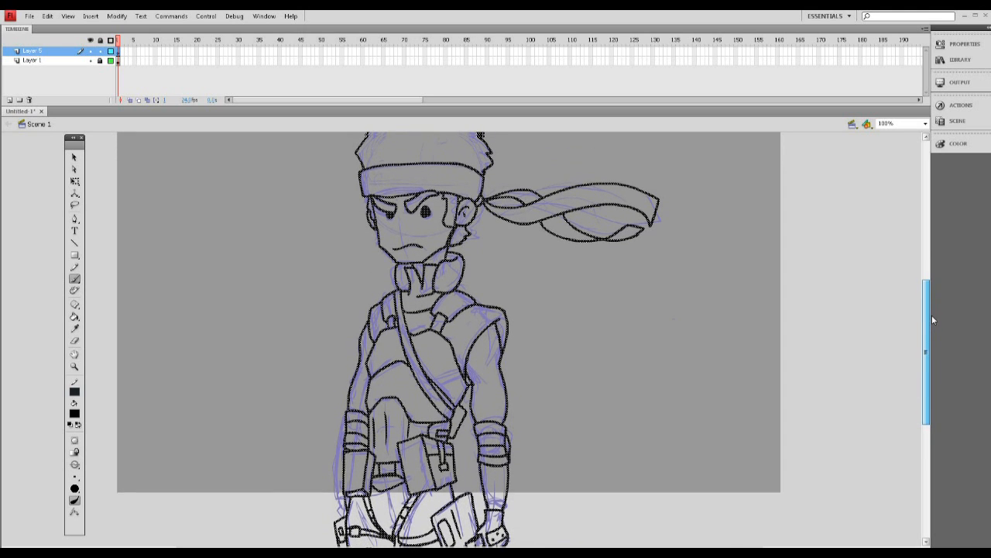
click(74, 413)
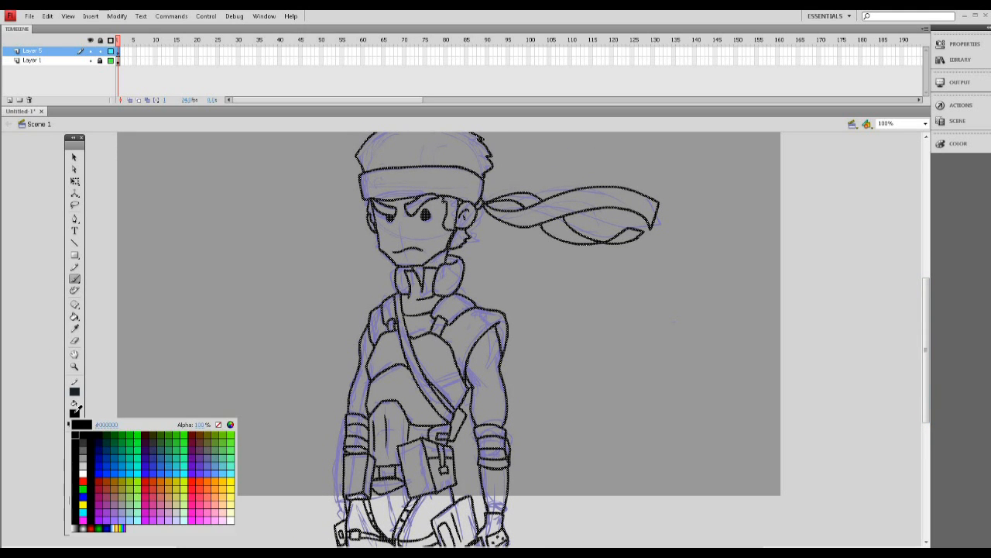
click(230, 425)
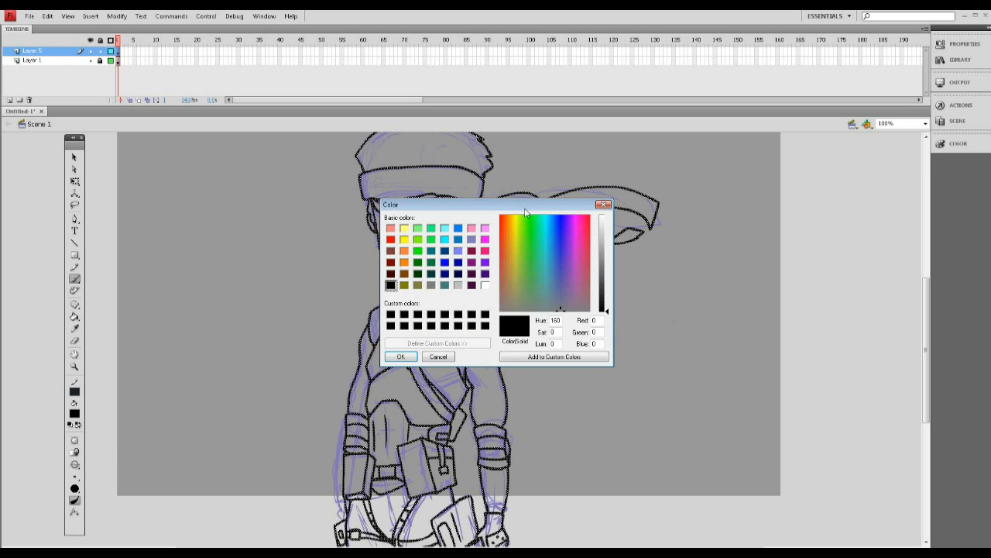
click(445, 308)
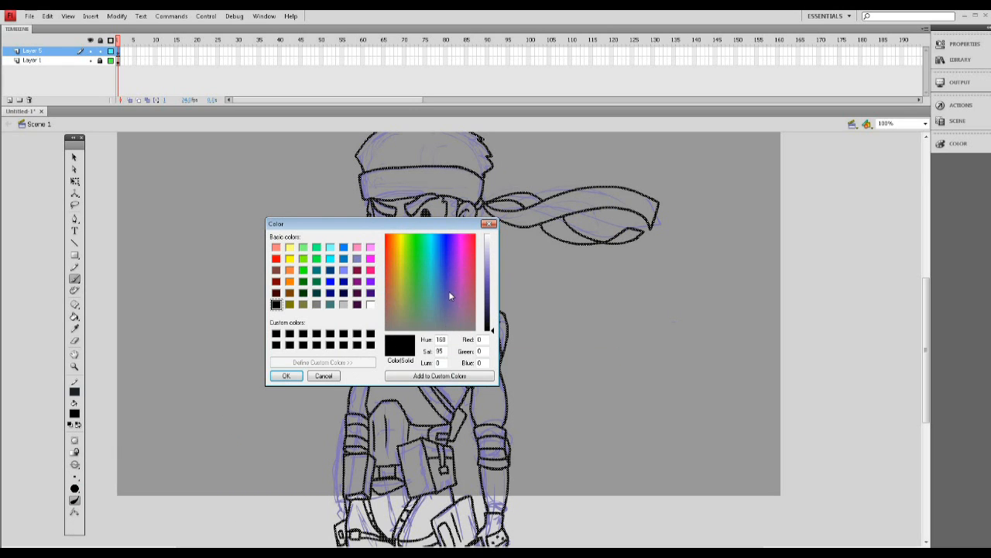
drag(490, 311, 493, 308)
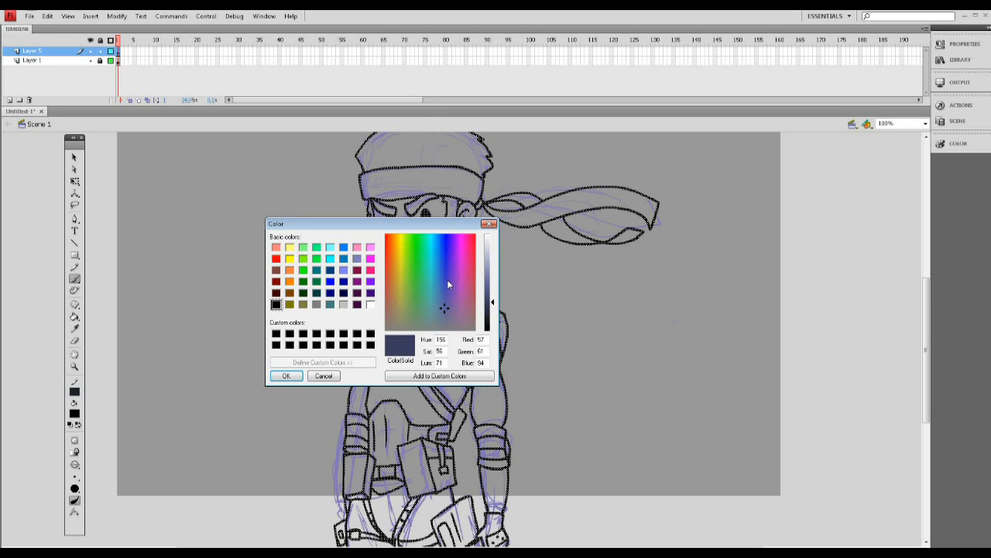
click(448, 306)
drag(492, 305, 492, 307)
click(447, 311)
drag(448, 307, 493, 306)
click(493, 299)
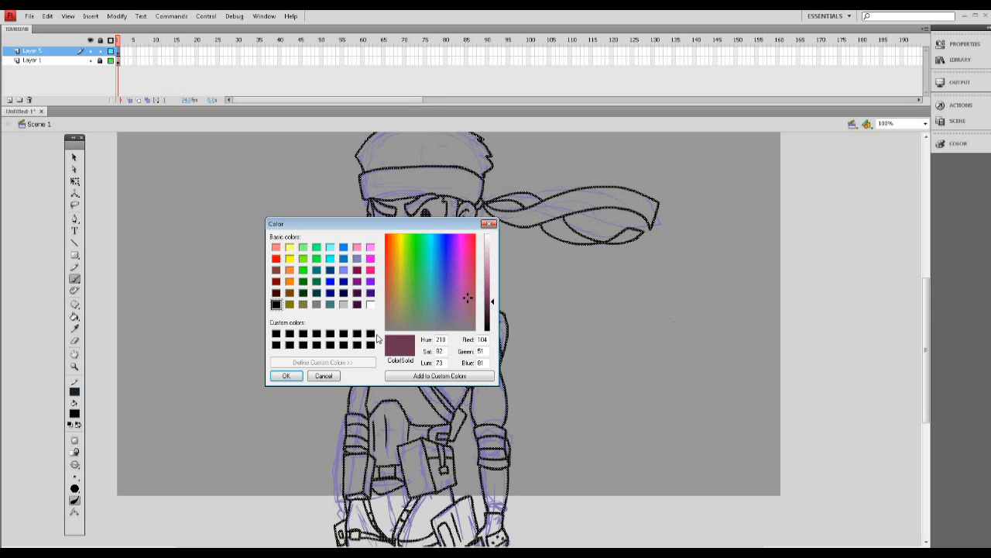
click(286, 376)
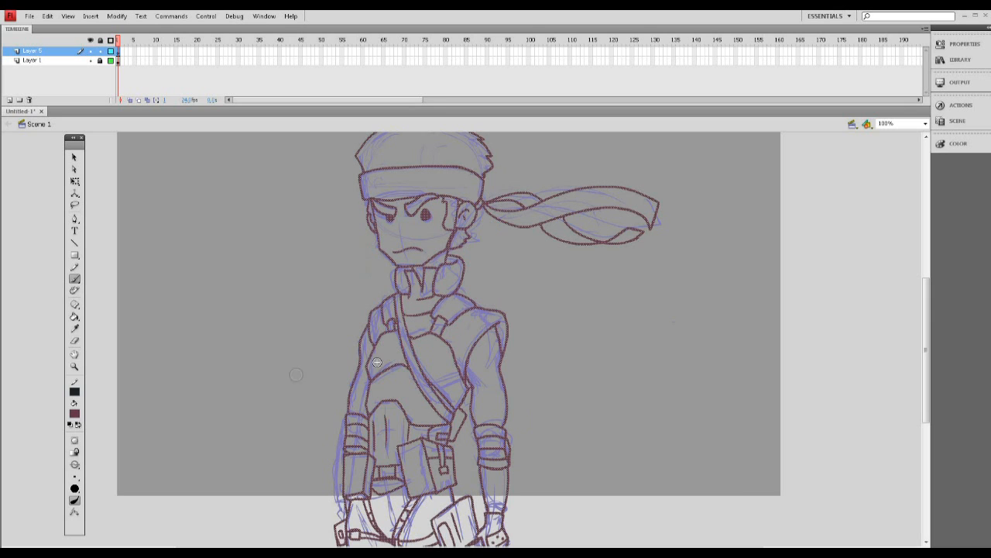
key(v)
click(574, 340)
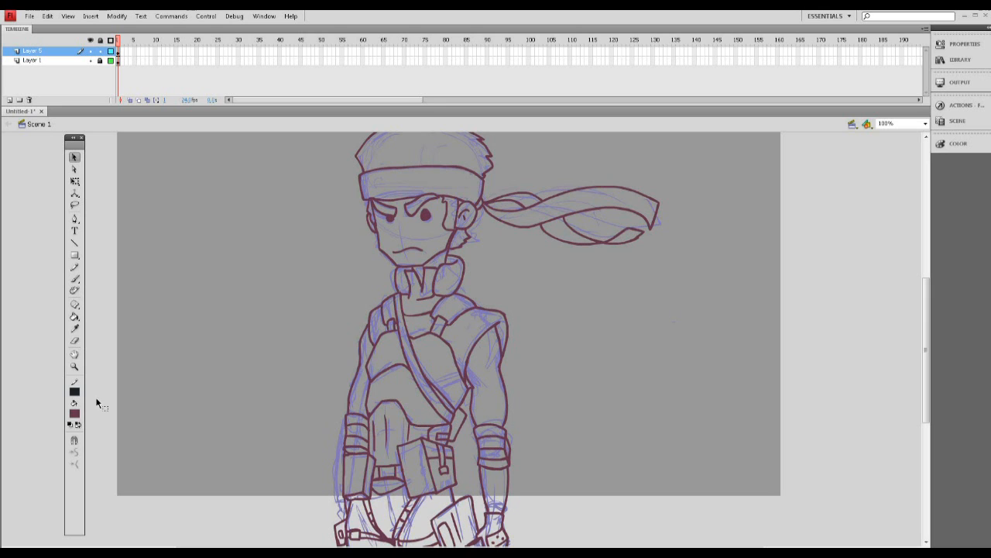
Step: Recolour all the inked line art on the top layer to dark indigo (Red 49, Green 44, Blue 75) and deselect it
click(123, 51)
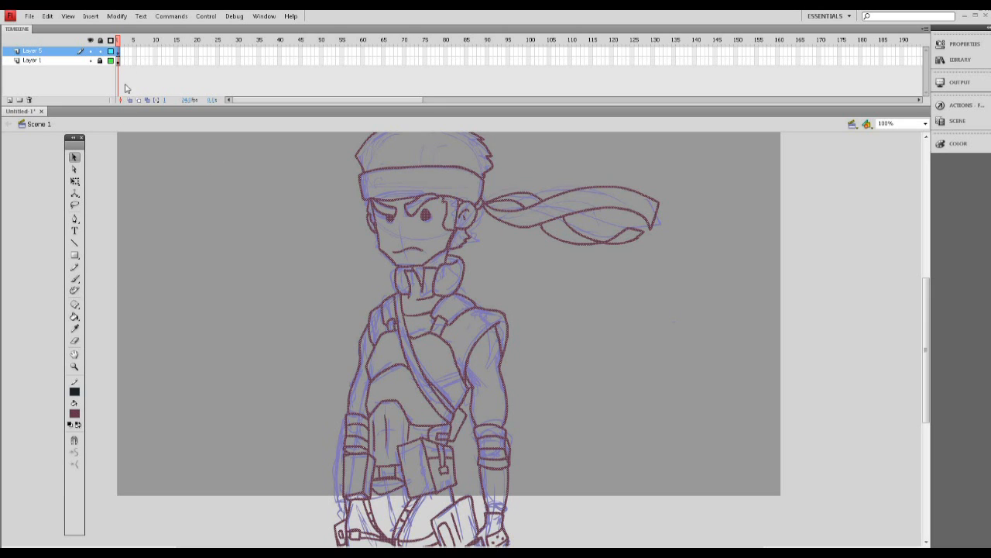
click(74, 413)
click(232, 421)
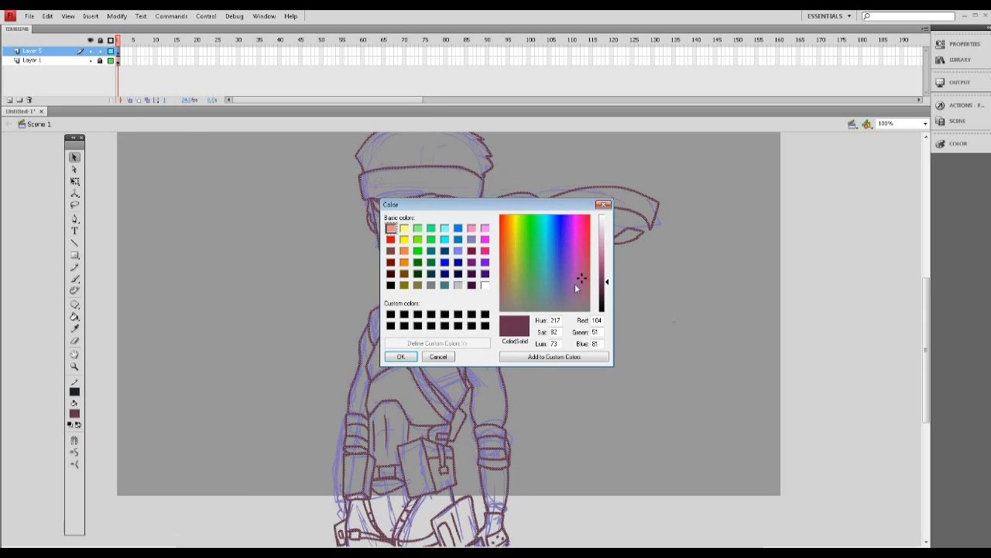
drag(563, 294, 608, 291)
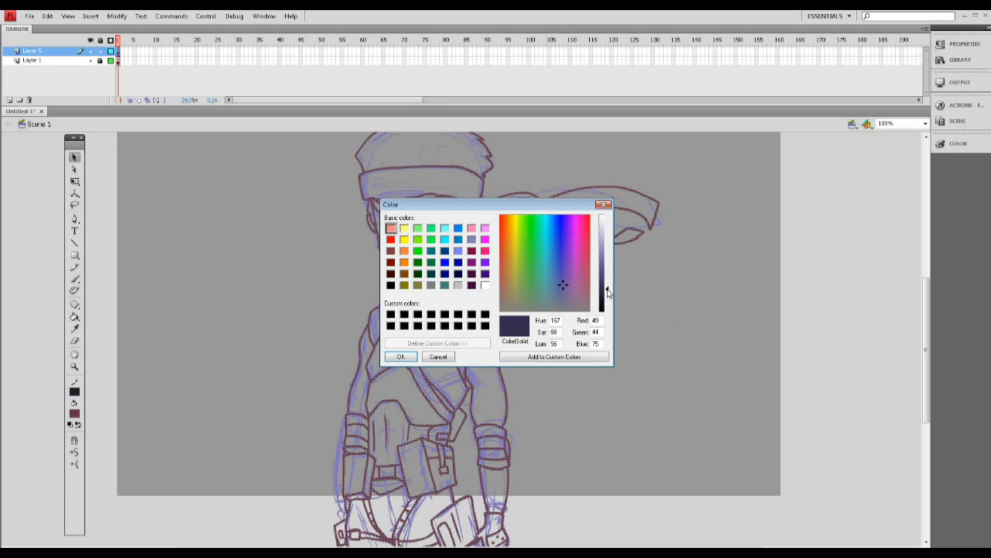
click(400, 356)
click(601, 307)
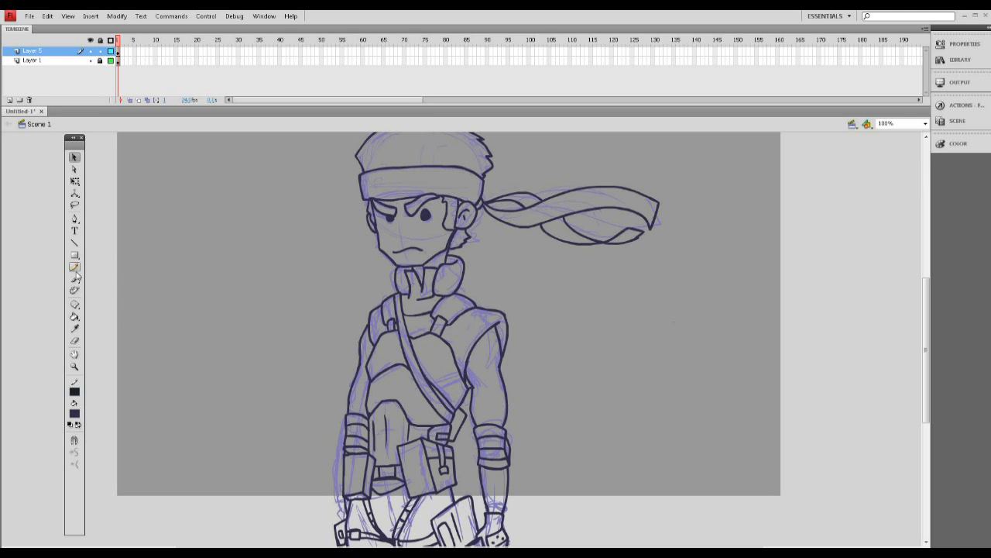
Step: Mix a pale skin tone (Red 252, Green 224, Blue 220) and fill the face, neck and ears with the Paint Bucket
key(k)
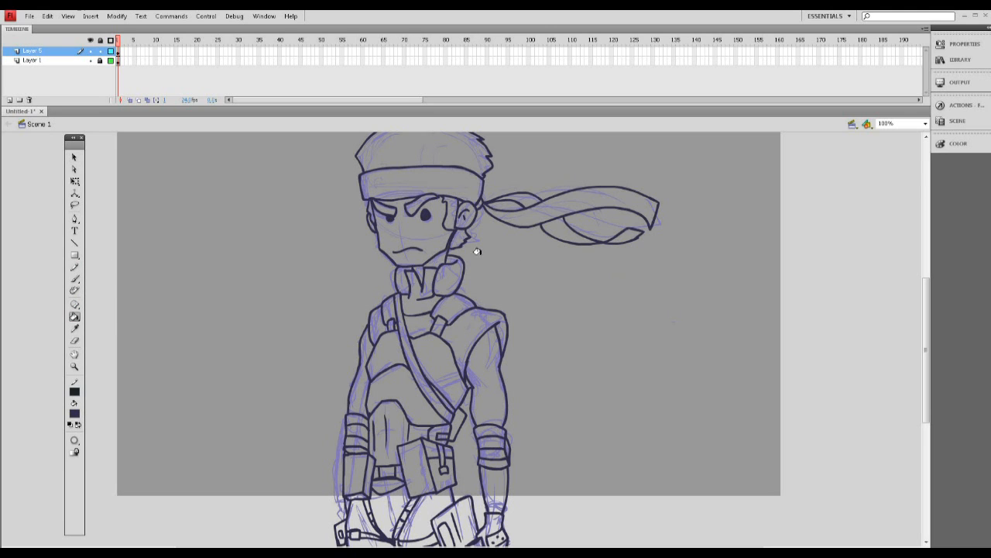
click(76, 415)
click(229, 426)
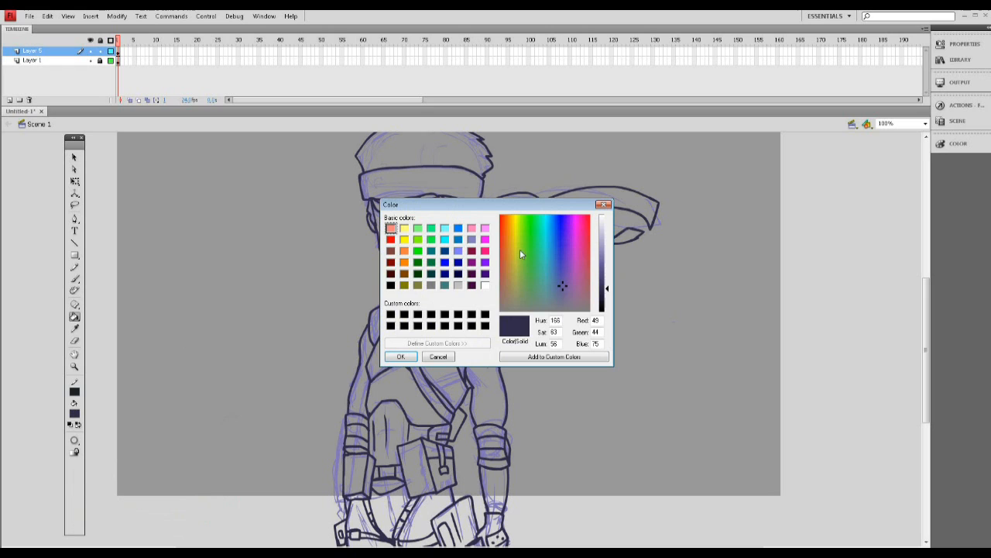
drag(518, 249, 501, 224)
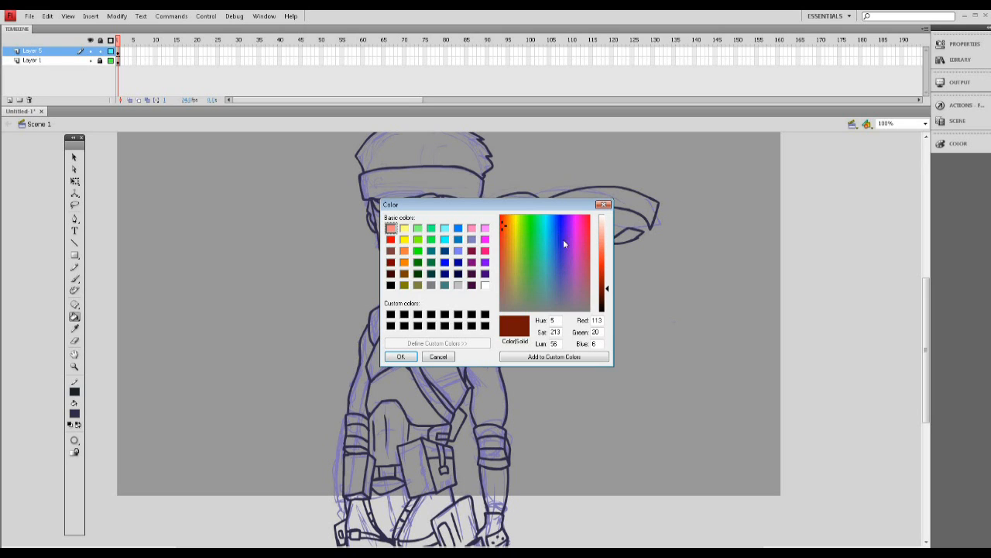
drag(607, 224, 608, 222)
click(505, 228)
click(504, 226)
click(503, 230)
click(501, 230)
click(401, 356)
click(423, 238)
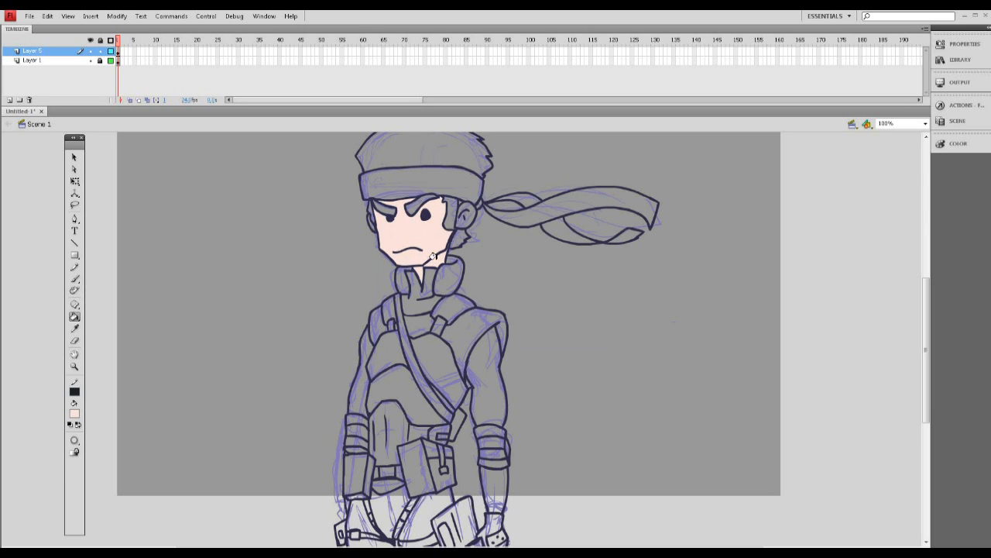
click(465, 218)
Step: Try a very dark purple fill (Red 57, Green 48, Blue 65) on the hair above the headband and undo it
click(75, 415)
click(230, 424)
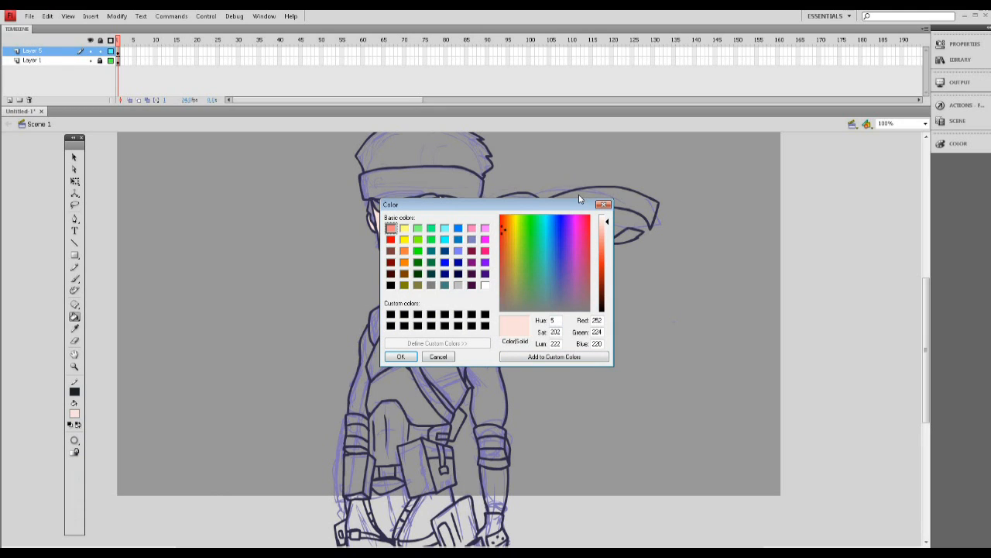
drag(558, 274, 605, 289)
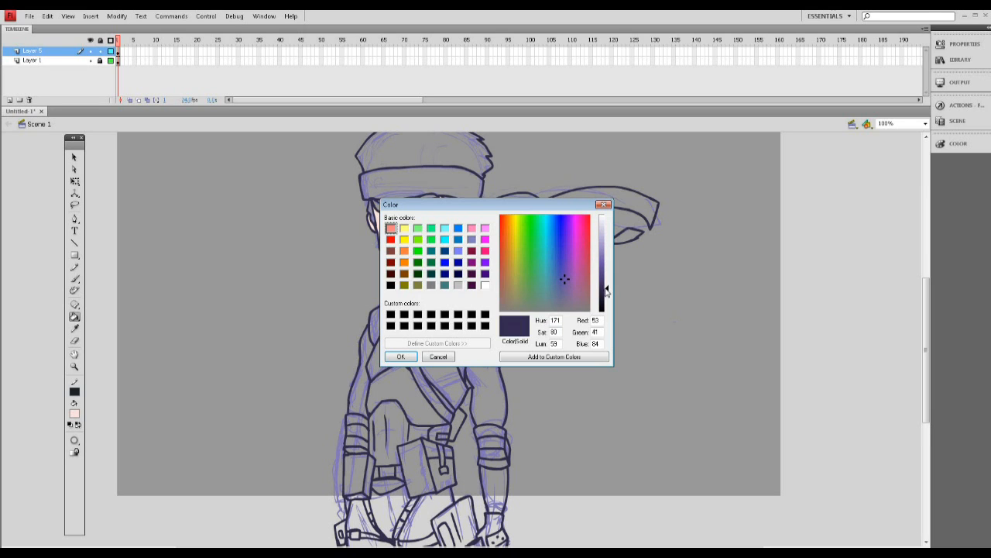
click(555, 295)
click(400, 357)
click(430, 150)
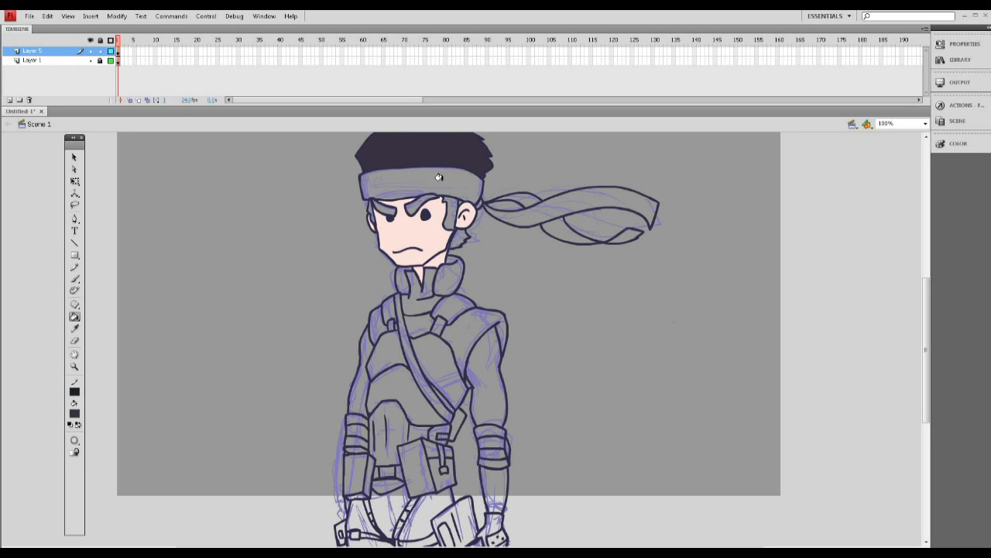
key(ctrl+z)
Step: Set the fill colour to muted purple (Red 81, Green 68, Blue 91) and fill the hair, sideburns and both eyebrows
click(75, 413)
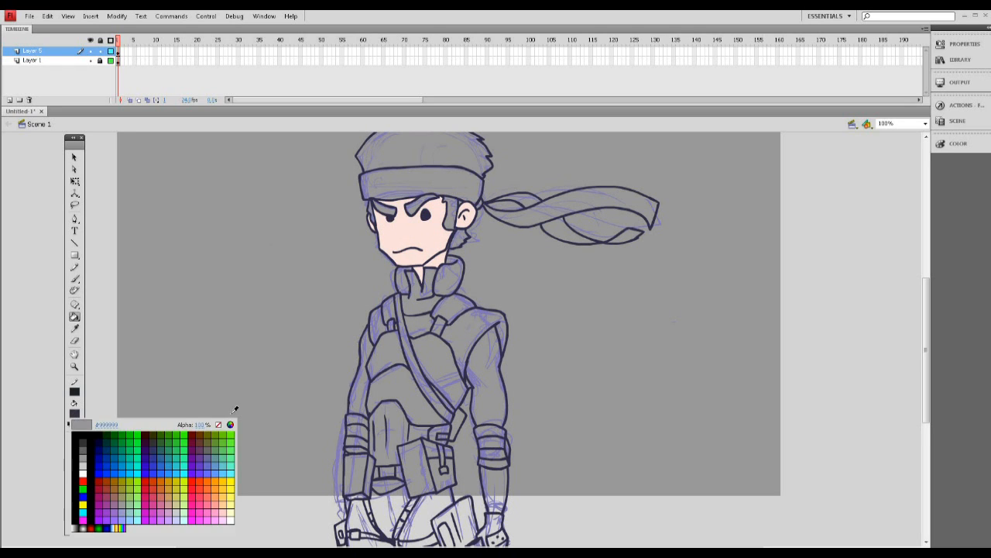
click(231, 423)
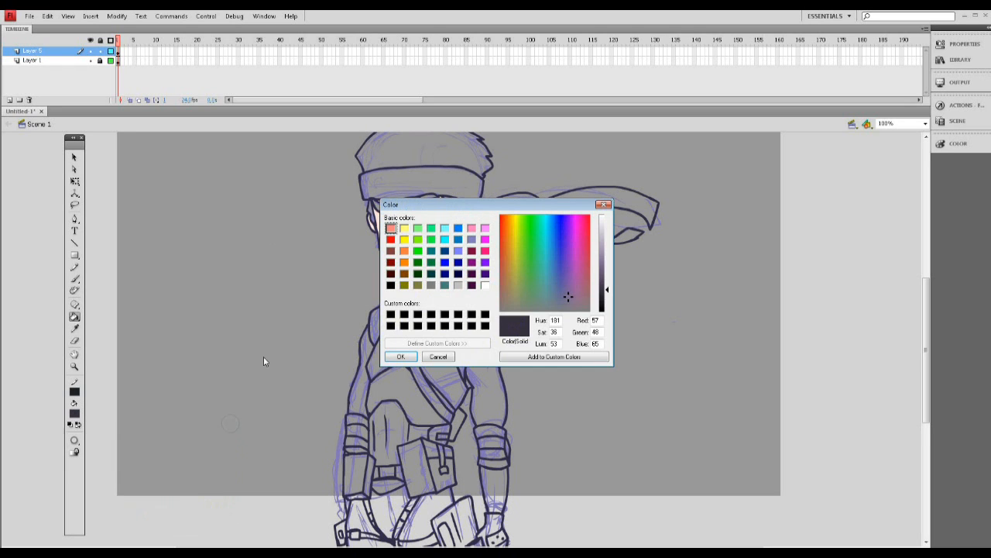
click(608, 281)
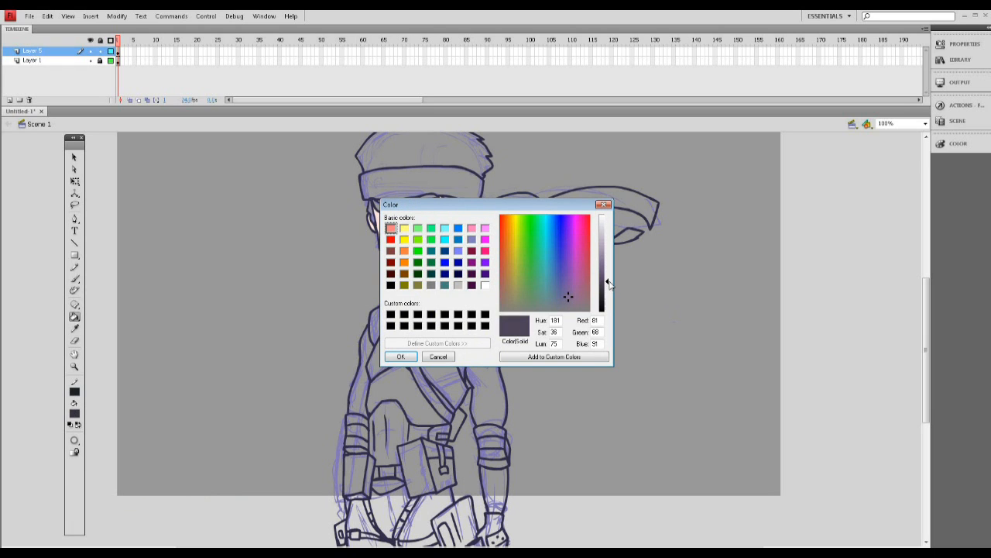
click(404, 356)
click(451, 141)
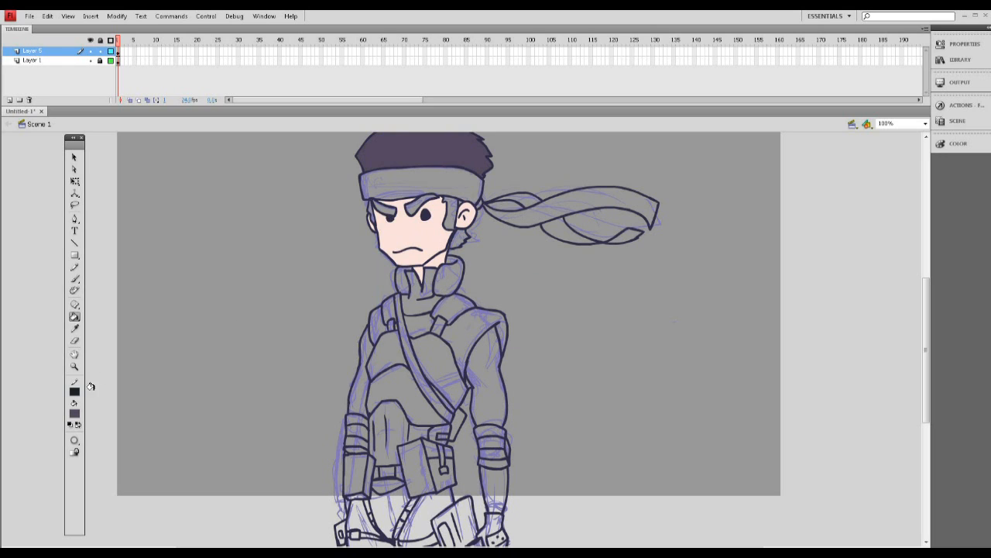
click(446, 211)
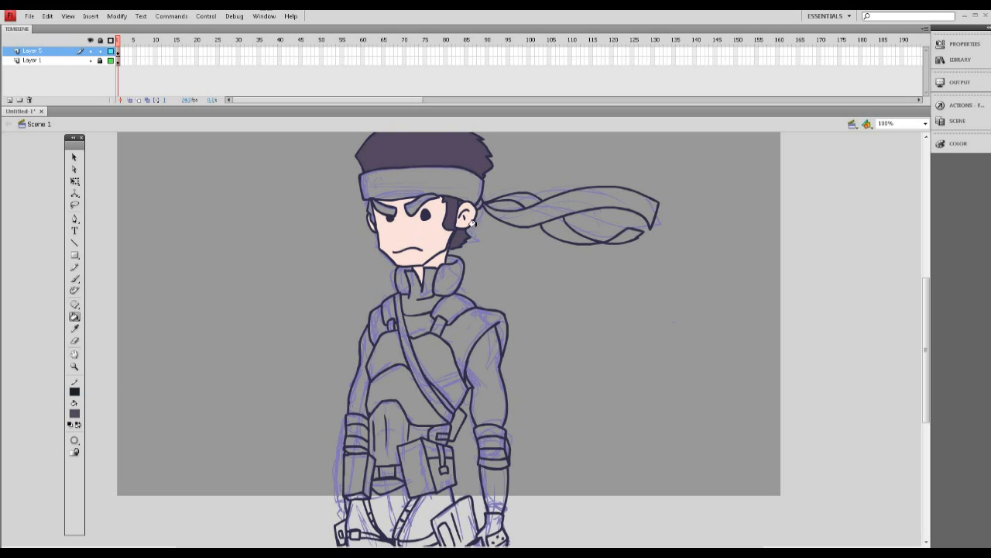
click(368, 206)
click(385, 206)
click(411, 203)
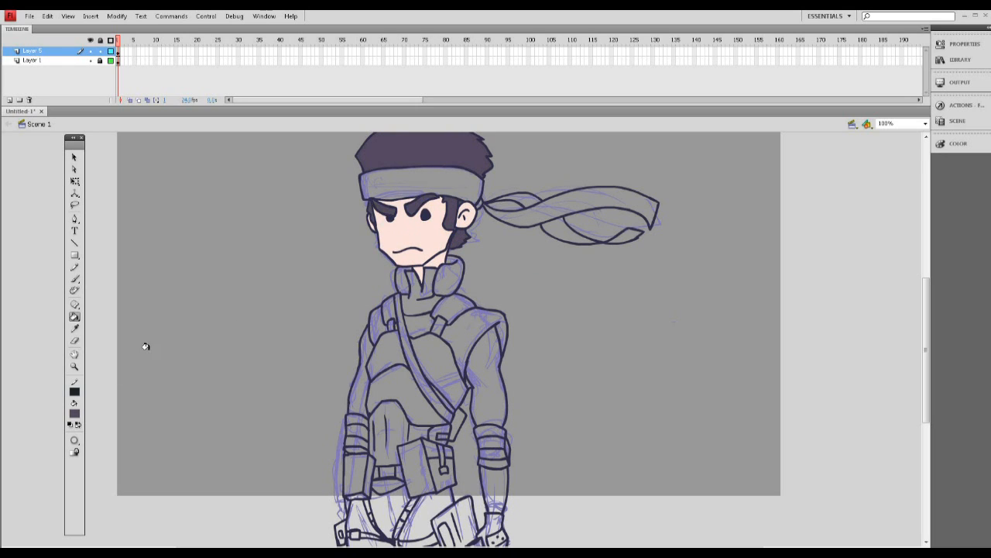
Step: Mix a dark slate-blue fill colour and fill the headband and its trailing tails
click(75, 413)
click(233, 425)
drag(570, 275, 606, 284)
click(401, 356)
click(424, 184)
click(586, 203)
click(571, 231)
click(523, 200)
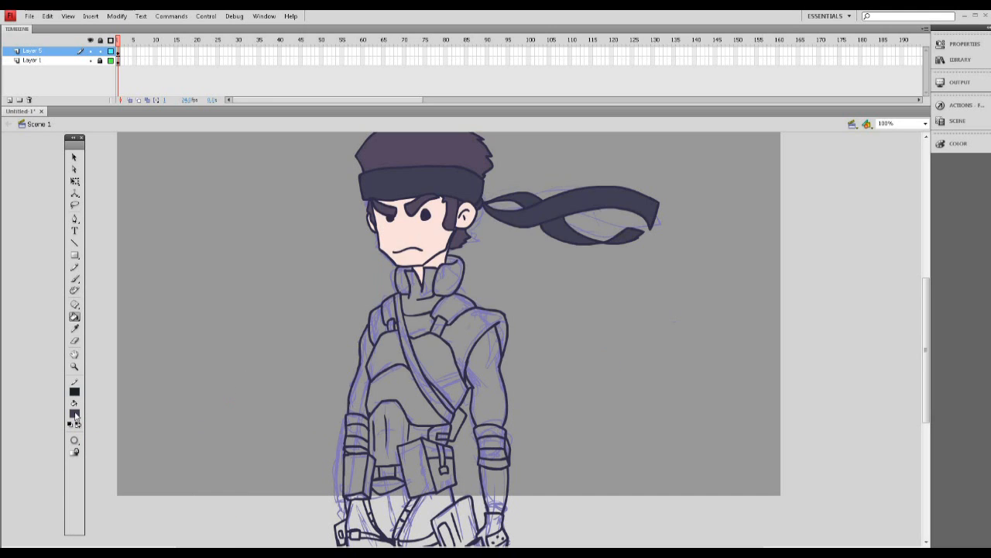
Step: Fill the collar, undershirt, shoulders and the small strap buckle at the waist with dark navy blue
click(449, 279)
click(405, 282)
click(424, 298)
click(488, 333)
click(418, 326)
click(378, 325)
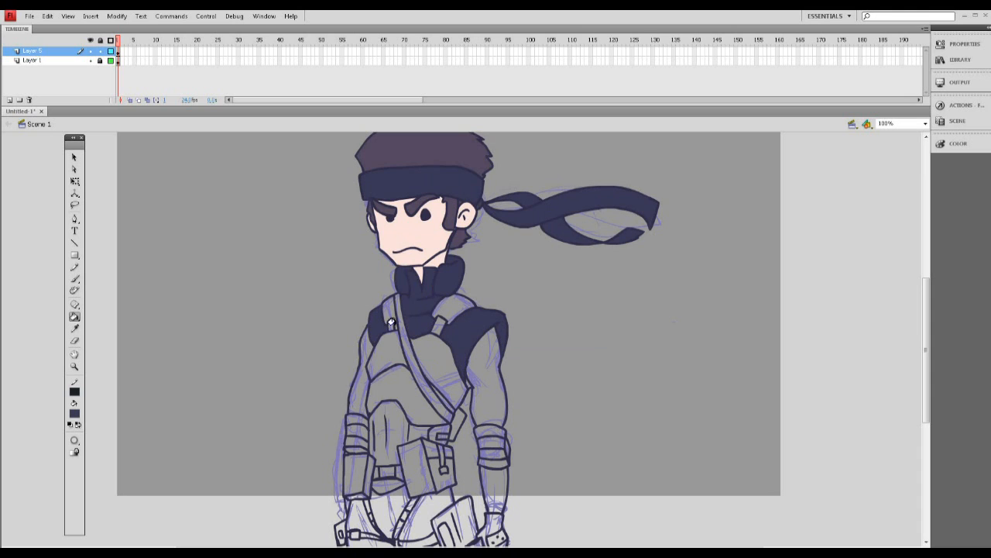
click(435, 434)
Step: Mix a deep blue fill colour and fill the vest's chest, shoulder straps, midriff and abdomen panels
click(74, 413)
click(232, 424)
click(555, 281)
click(400, 356)
click(435, 354)
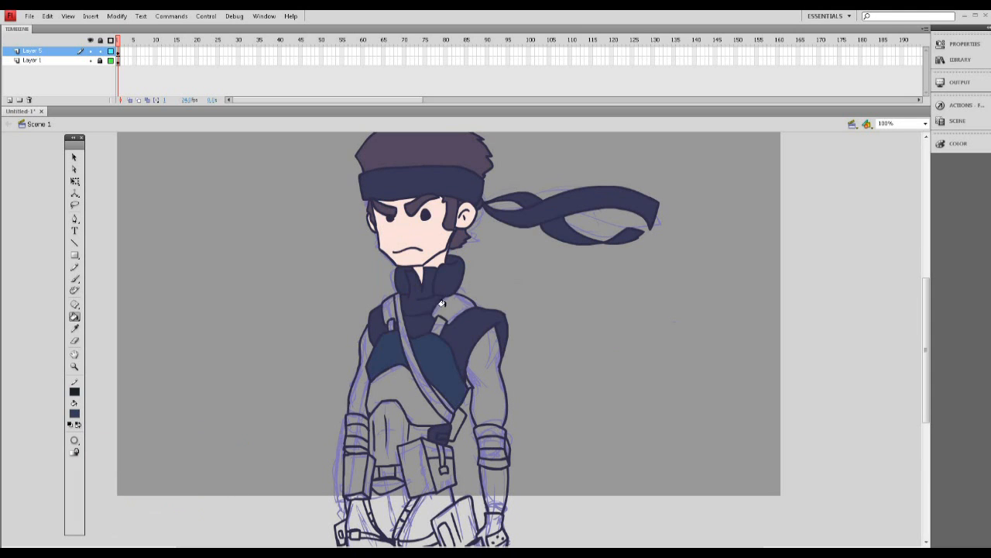
click(453, 308)
click(401, 389)
click(402, 434)
Step: Fill the trouser legs and the areas around the belt with the same deep blue
drag(926, 358, 926, 383)
click(424, 452)
click(389, 443)
click(359, 449)
click(388, 416)
click(363, 476)
click(415, 482)
Step: Mix a near-black indigo fill colour of Red 27, Green 24, Blue 41
click(75, 413)
click(232, 424)
click(562, 285)
click(401, 357)
click(74, 413)
click(232, 424)
click(606, 300)
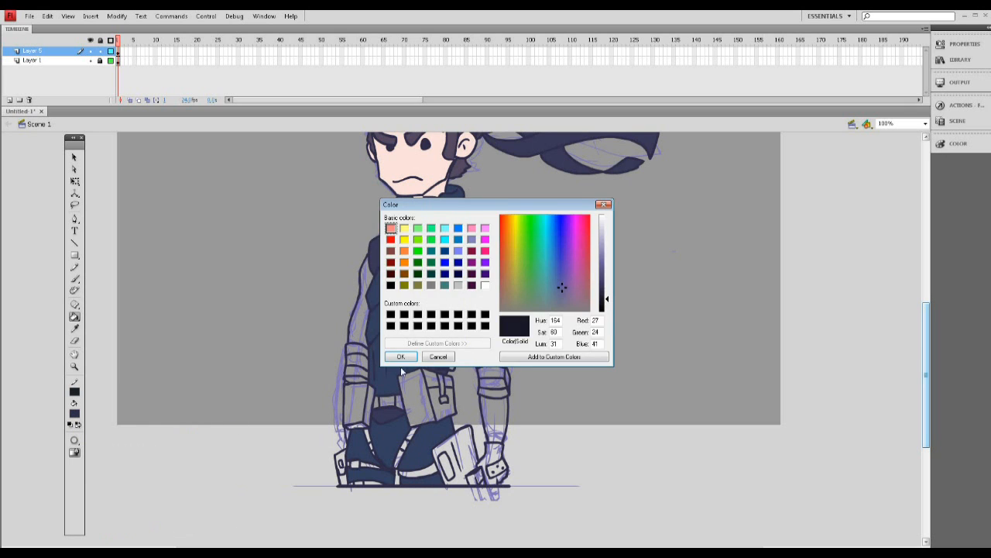
click(401, 357)
Step: Brighten the indigo fill colour and fill the faces of the waist pouch
click(74, 412)
click(232, 424)
drag(607, 299, 607, 287)
click(400, 357)
click(416, 401)
click(432, 379)
Step: Darken the indigo fill colour and refill the waist pouch and the near thigh holster
click(75, 412)
click(232, 424)
click(608, 293)
click(400, 356)
click(417, 401)
click(75, 413)
click(232, 425)
click(404, 358)
click(417, 401)
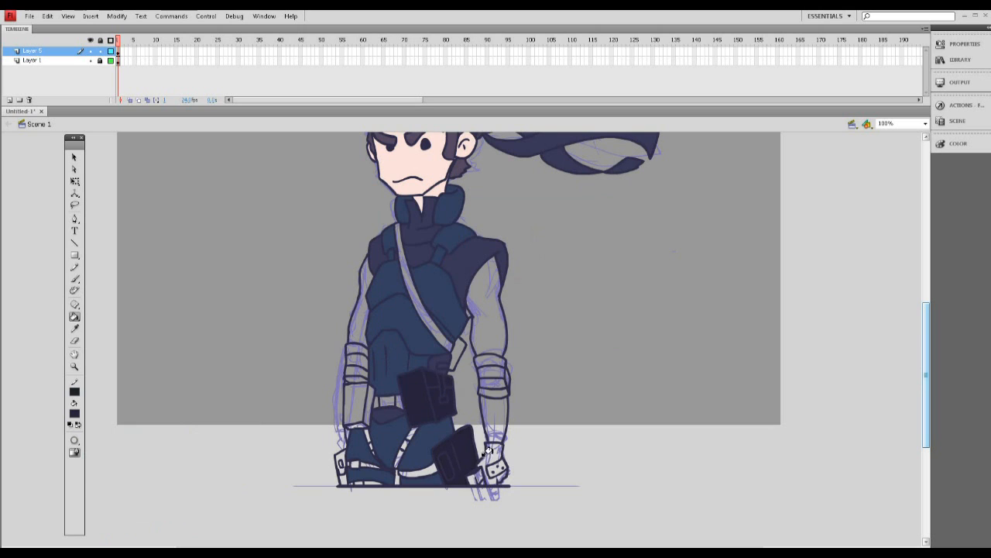
Step: Fill the forearm wraps, near glove, belt, leg straps and far thigh holster with the same dark indigo
click(491, 375)
click(351, 389)
click(361, 414)
click(382, 401)
click(370, 443)
click(404, 445)
click(415, 472)
click(372, 466)
click(337, 462)
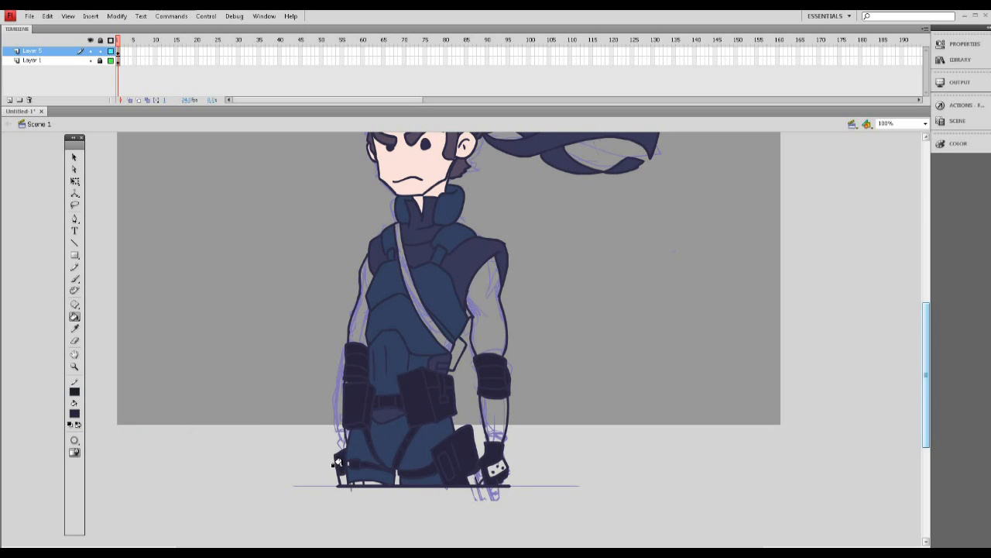
Step: Fill the diagonal chest strap and its lower clip with dark indigo, and colour both arms with a lighter slate blue
click(416, 310)
click(457, 355)
click(75, 413)
click(232, 424)
drag(607, 290, 608, 264)
click(401, 356)
click(486, 318)
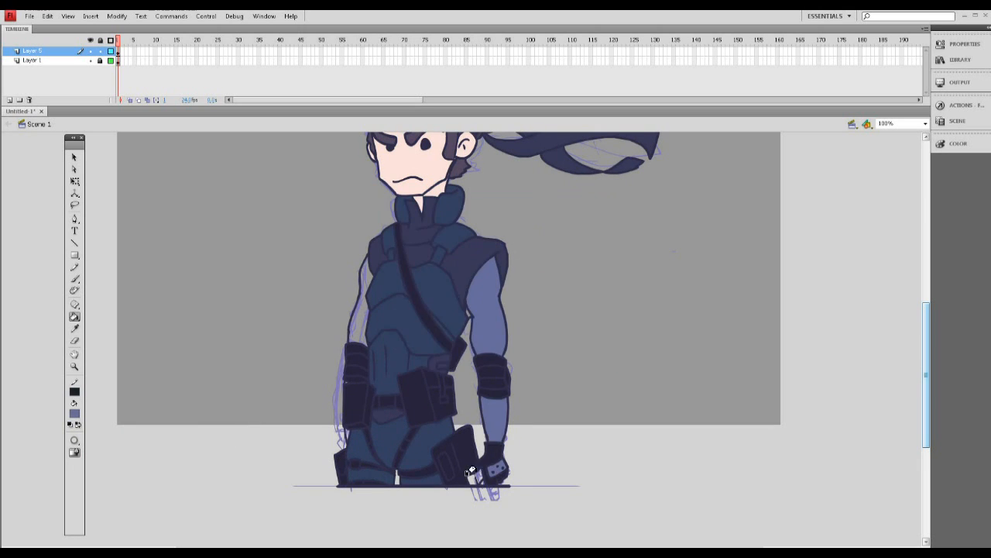
click(358, 314)
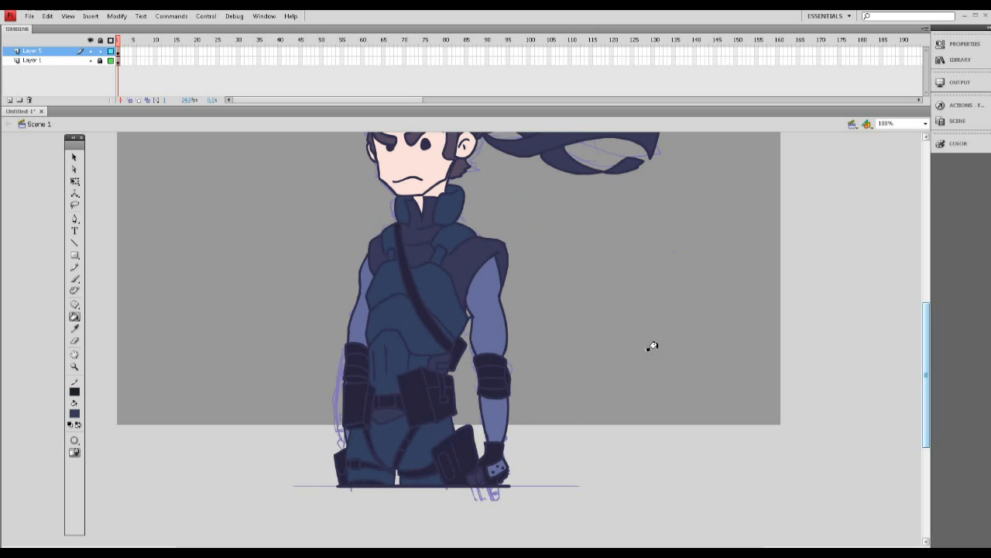
Step: Choose the Pencil tool with a red stroke colour
drag(929, 372, 929, 344)
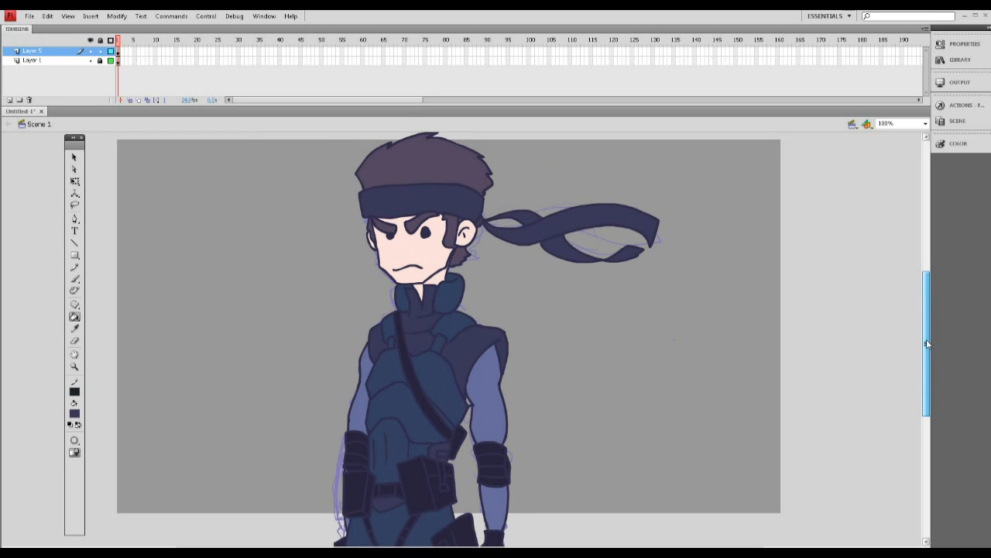
drag(927, 343, 927, 345)
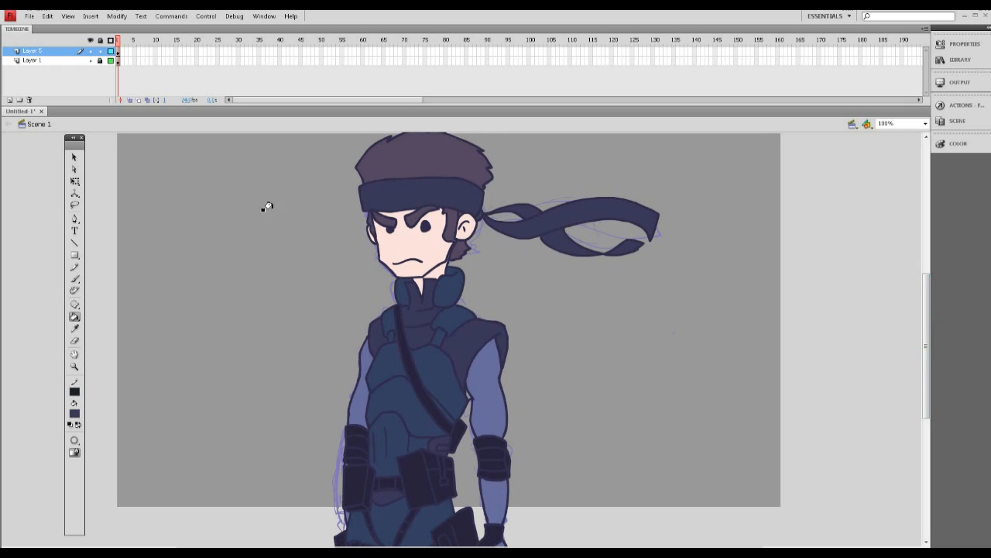
click(74, 267)
click(73, 415)
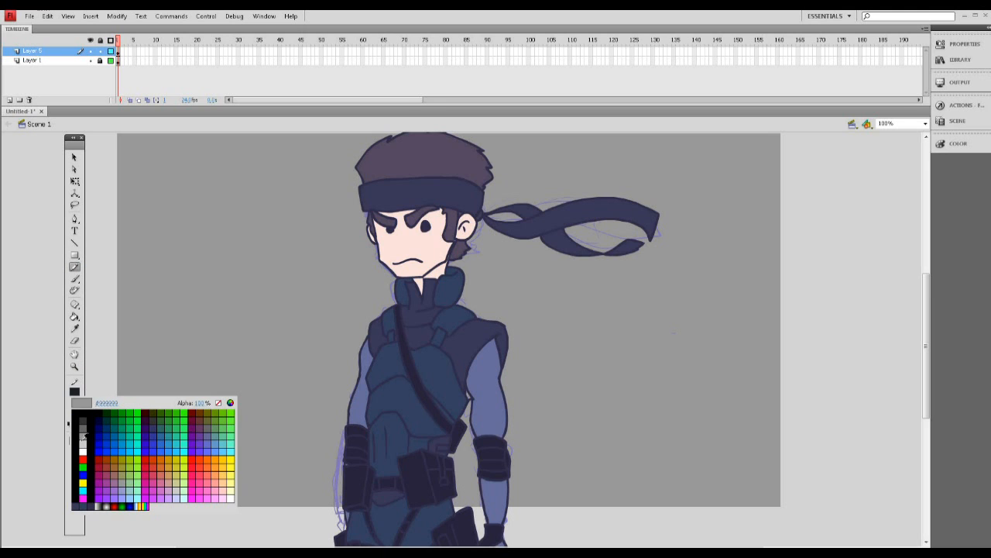
click(83, 459)
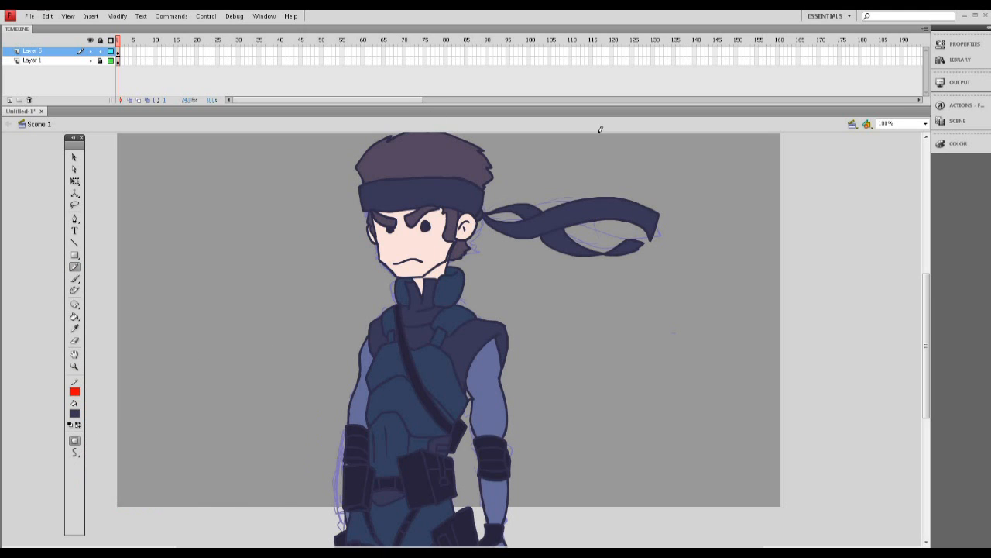
Step: Draw a rough looping oval in red pencil on the empty pasteboard above the stage and delete it
scroll(671, 294, up, 1)
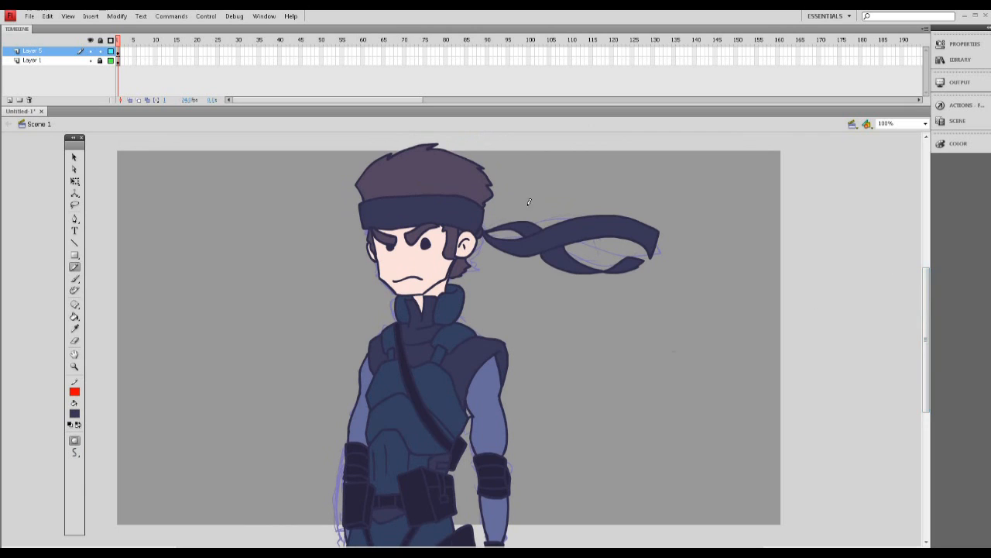
drag(923, 314, 921, 236)
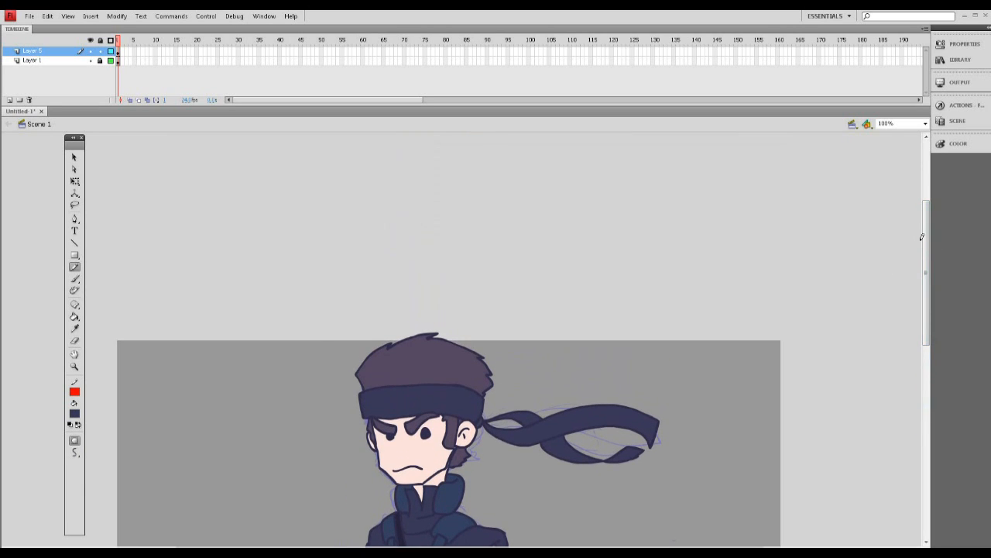
mouse_move(211, 177)
mouse_down()
mouse_move(208, 263)
mouse_move(193, 243)
mouse_move(219, 248)
mouse_move(269, 231)
mouse_up()
key(ctrl+z)
mouse_move(206, 169)
mouse_down()
mouse_move(171, 221)
mouse_move(269, 175)
mouse_up()
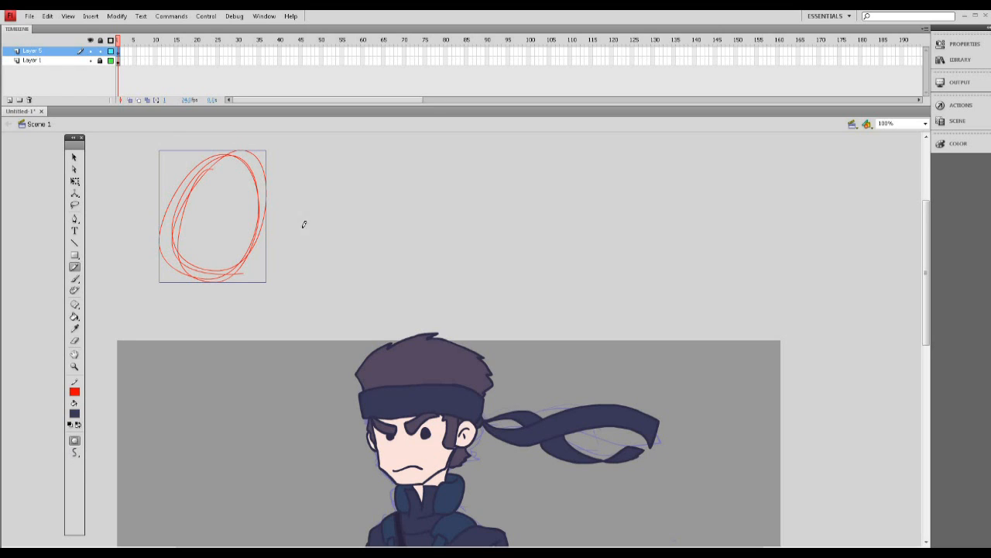
key(Delete)
Step: Paint a small oval with hatching at its lower edge on the pasteboard, using the Brush in Object Drawing mode
key(b)
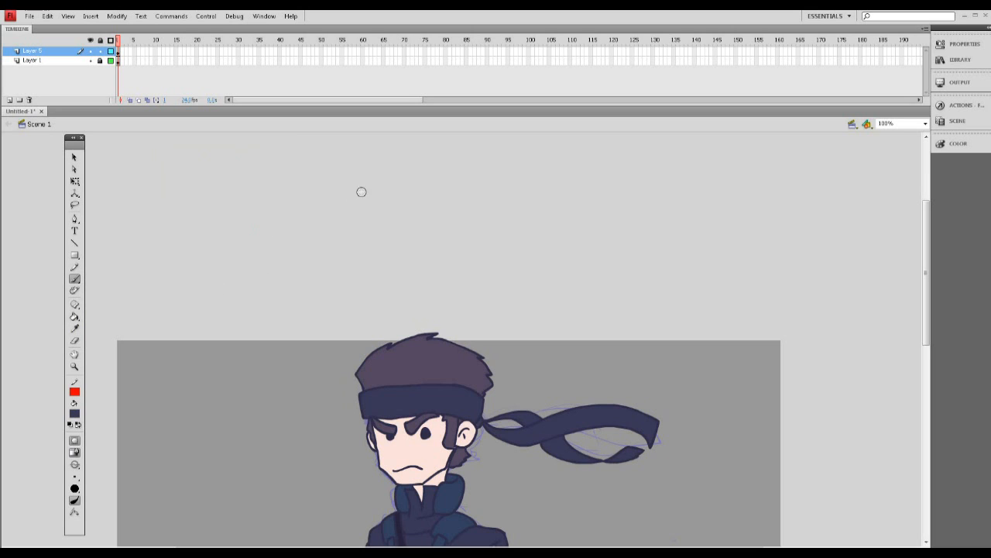
mouse_move(220, 237)
mouse_down()
mouse_move(205, 256)
mouse_move(252, 270)
mouse_move(233, 203)
mouse_move(203, 255)
mouse_up()
key(k)
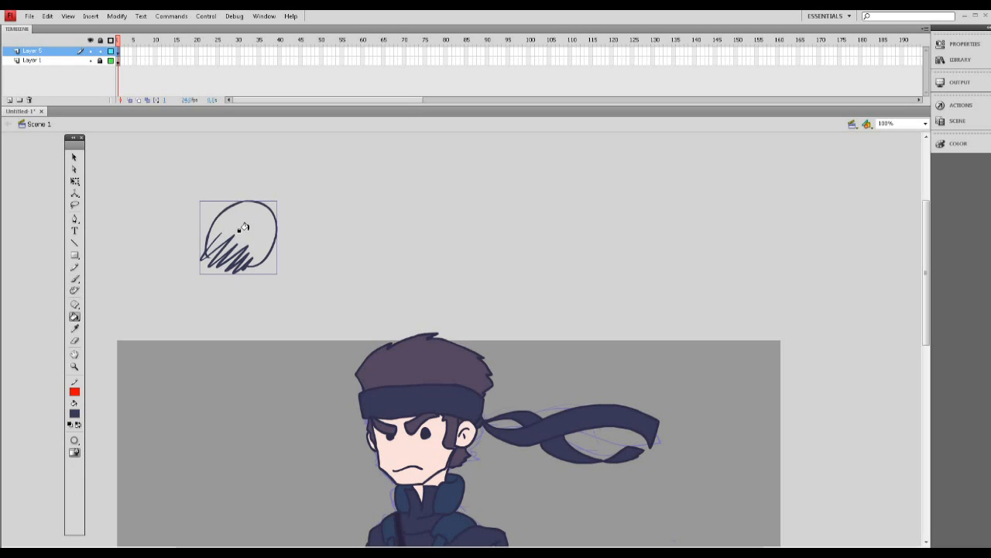
key(v)
key(b)
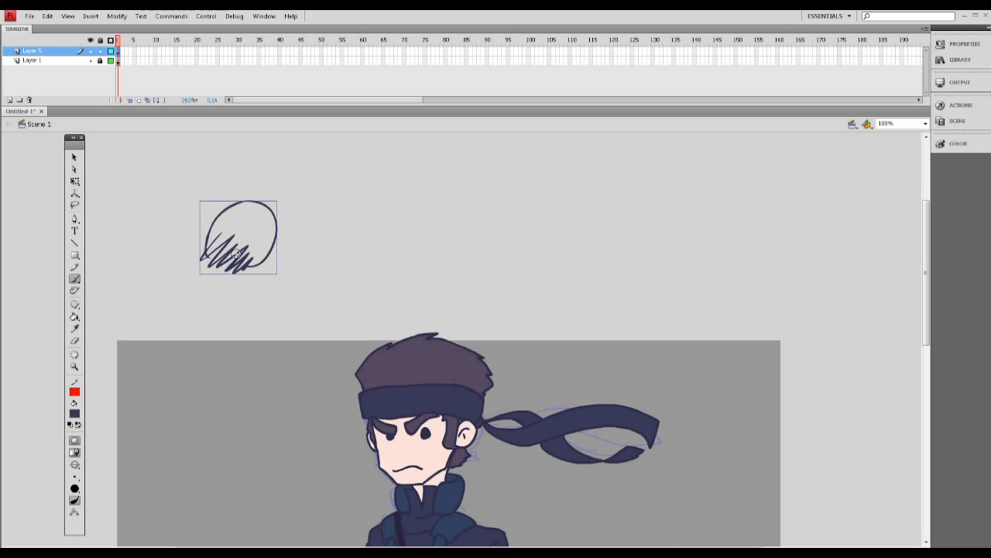
Step: Turn off Object Drawing mode and delete the hatched test oval from the pasteboard
click(74, 441)
key(v)
click(259, 263)
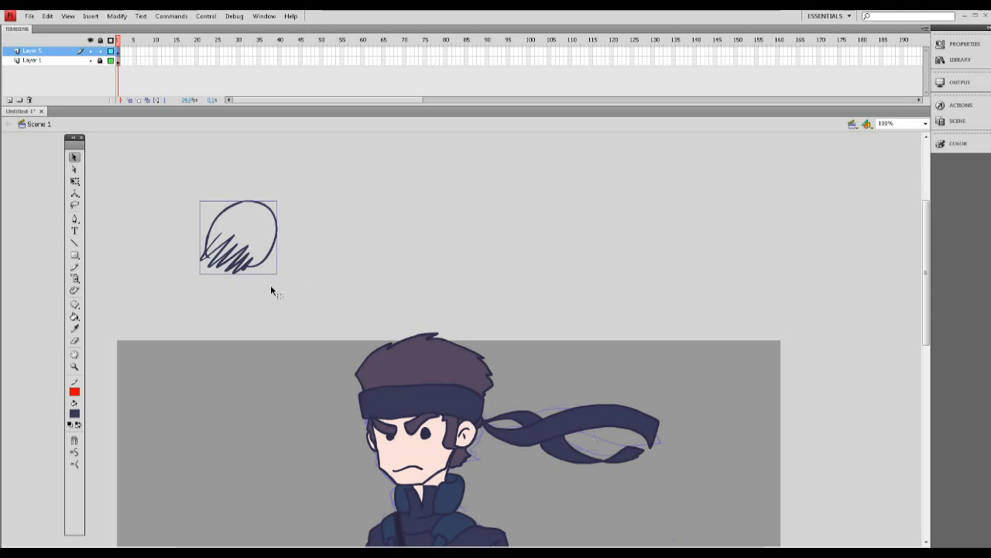
key(Delete)
mouse_move(928, 274)
mouse_down()
mouse_move(928, 300)
mouse_move(906, 348)
mouse_up()
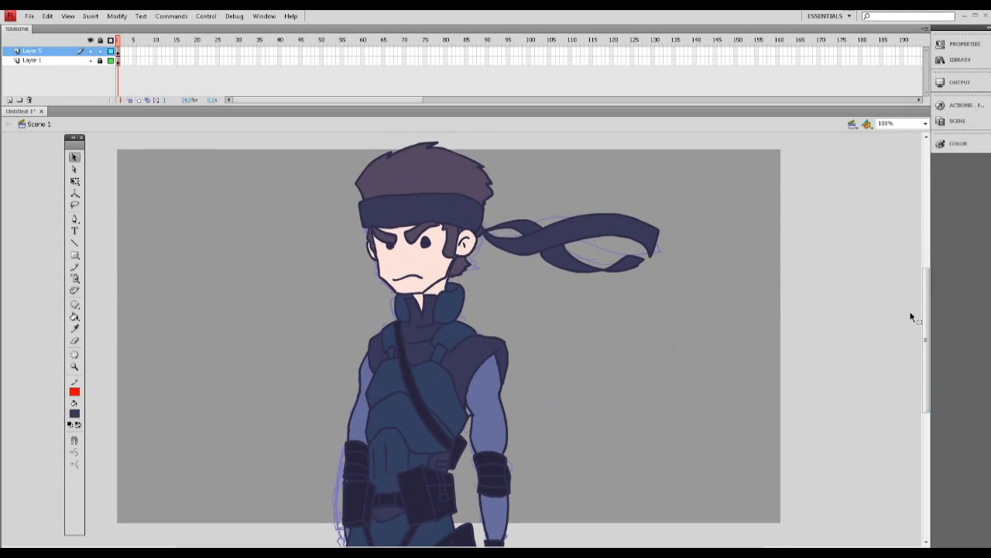
Step: Sketch a red sun with four rays in pencil above the character's head as a light source on the face side
key(n)
key(b)
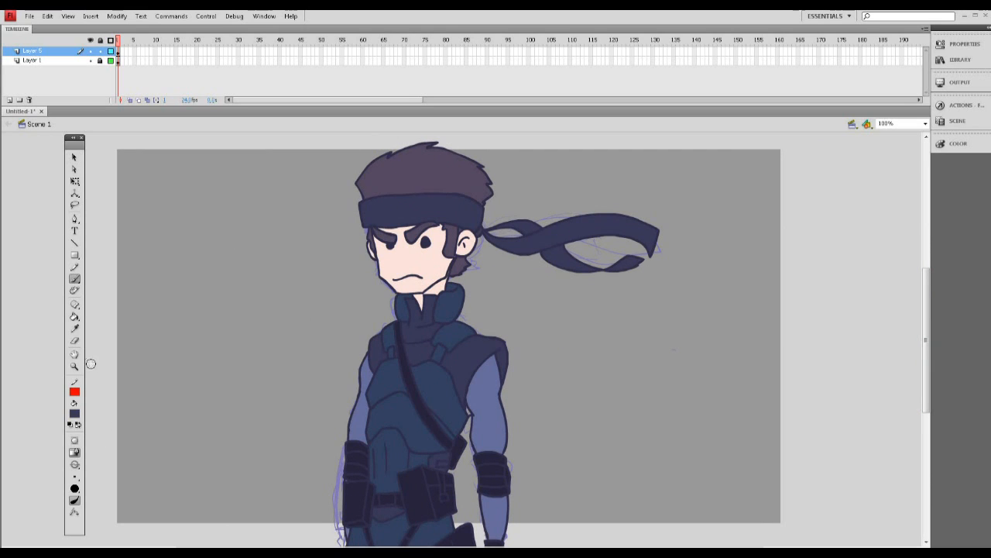
click(75, 266)
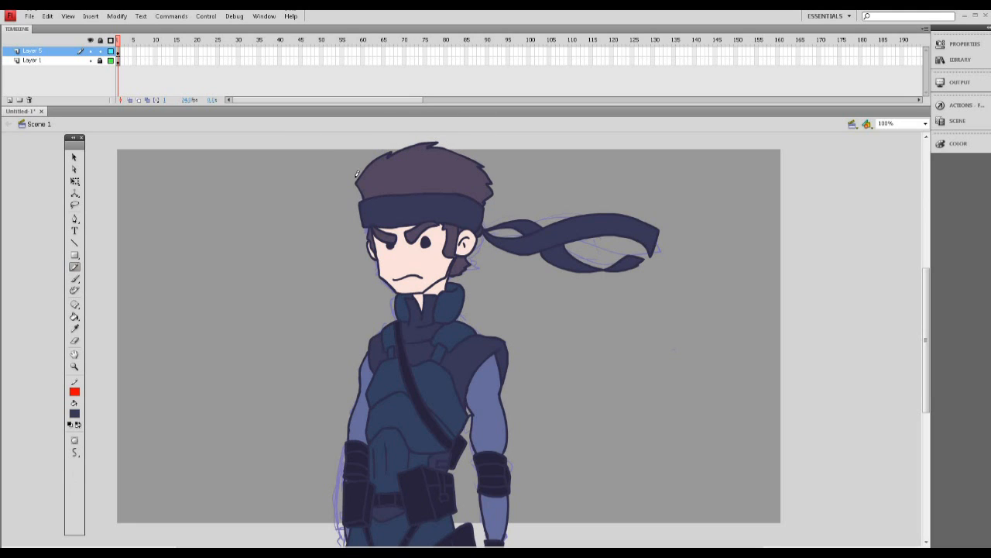
drag(445, 190, 440, 199)
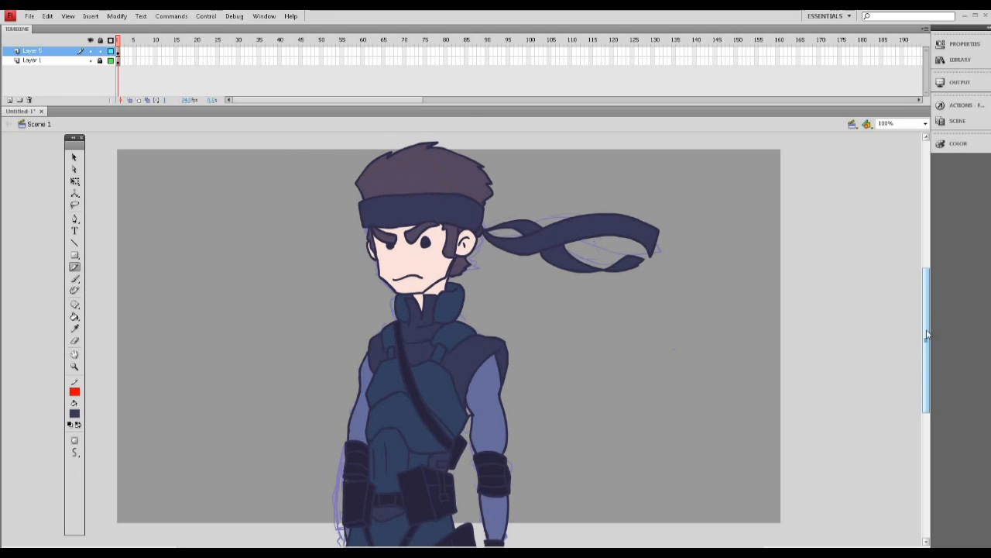
drag(927, 292, 927, 260)
mouse_move(208, 145)
mouse_down()
mouse_move(251, 148)
mouse_move(205, 133)
mouse_move(229, 135)
mouse_up()
drag(231, 220, 262, 288)
mouse_move(238, 203)
mouse_down()
mouse_move(279, 254)
mouse_move(288, 218)
mouse_up()
drag(248, 169, 299, 186)
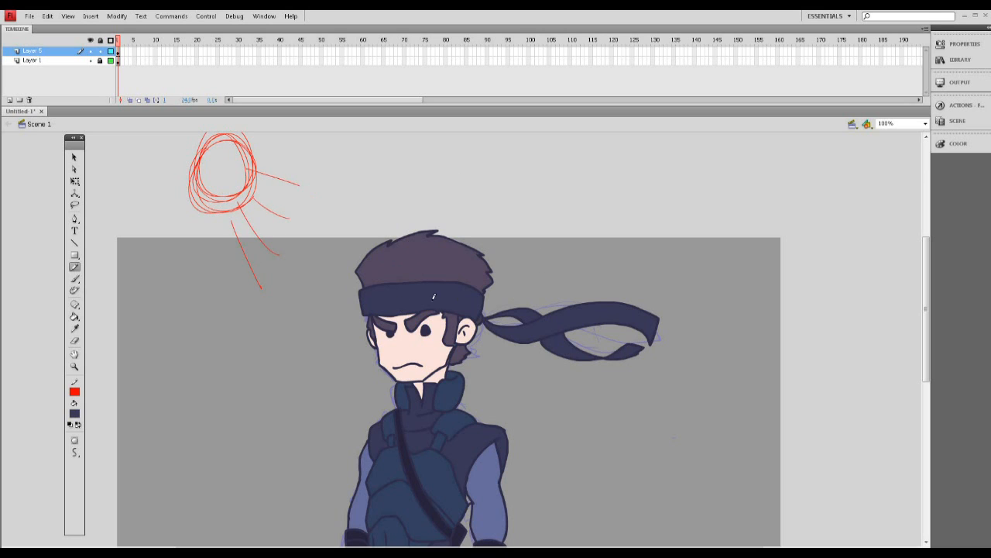
Step: Undo a rough form sketch over the head, draw a jagged red shadow boundary across the hair, and fill the area behind it bright green
mouse_move(394, 243)
mouse_down()
mouse_move(410, 370)
mouse_move(481, 292)
mouse_up()
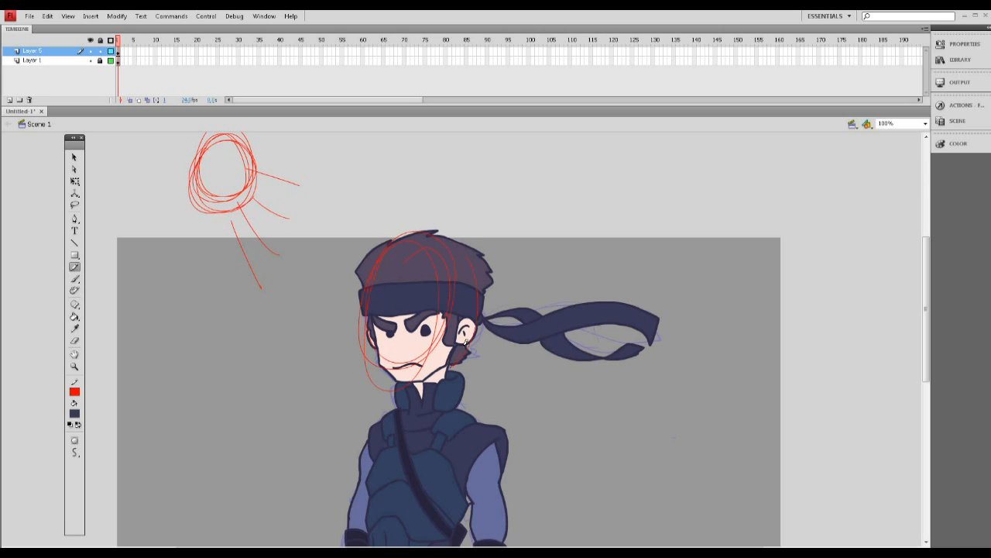
key(ctrl+z)
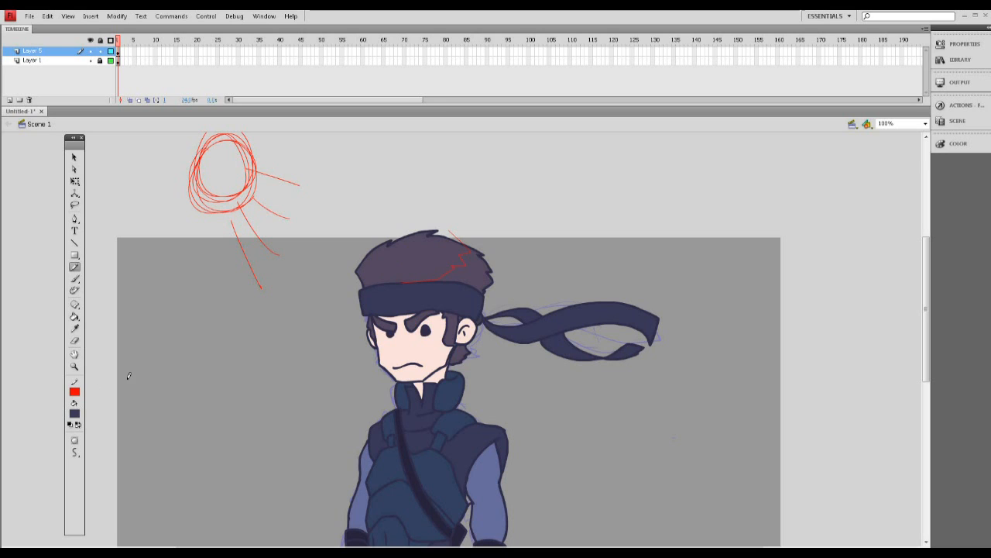
click(74, 413)
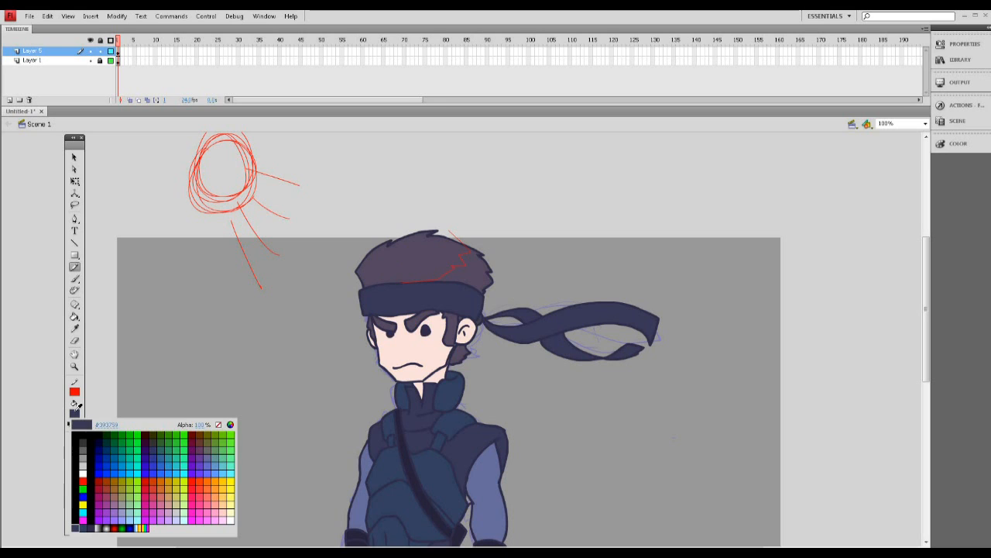
click(230, 428)
key(k)
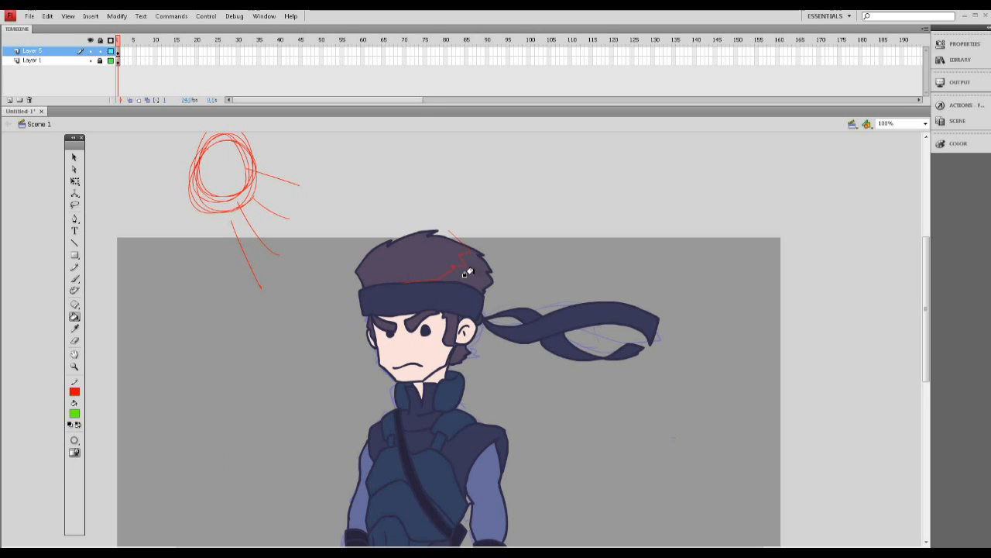
click(465, 273)
key(v)
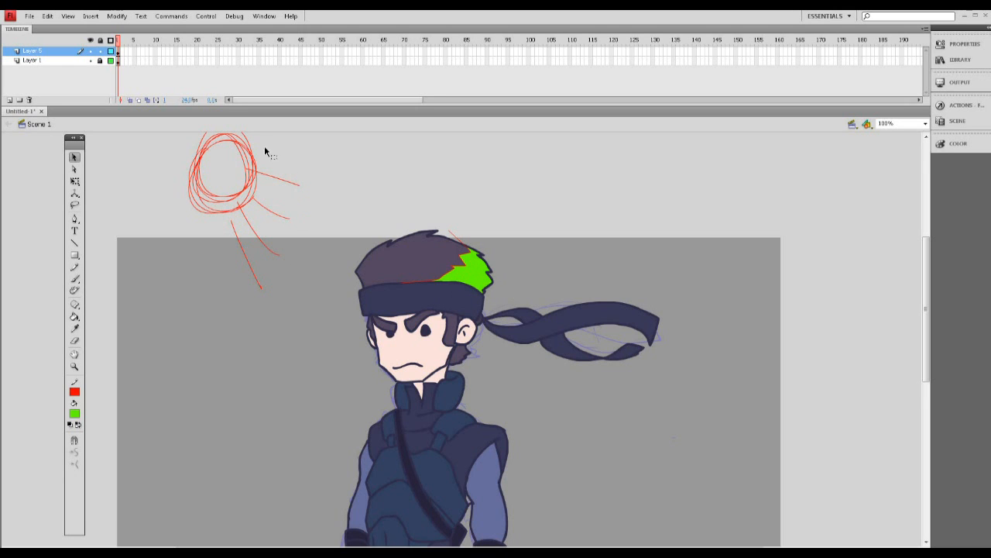
Step: Select the sun sketch and the head together and set their stroke colour to none to remove the red lines
drag(256, 399, 562, 114)
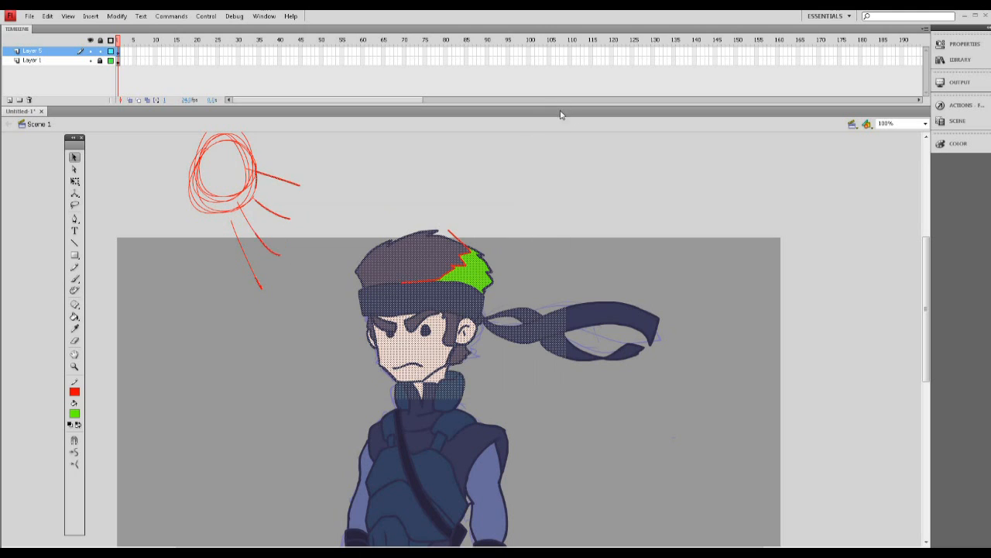
click(401, 225)
scroll(916, 344, up, 2)
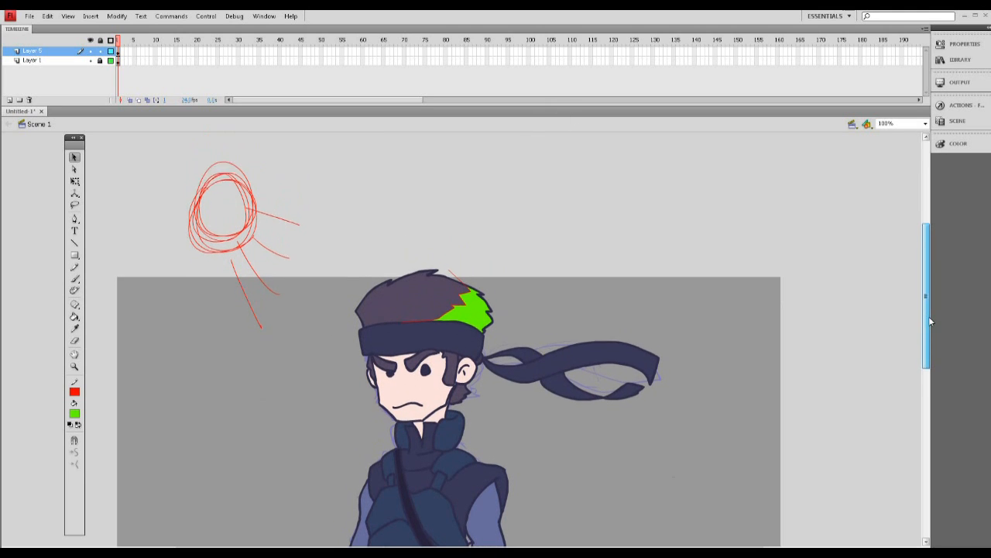
drag(164, 146, 609, 394)
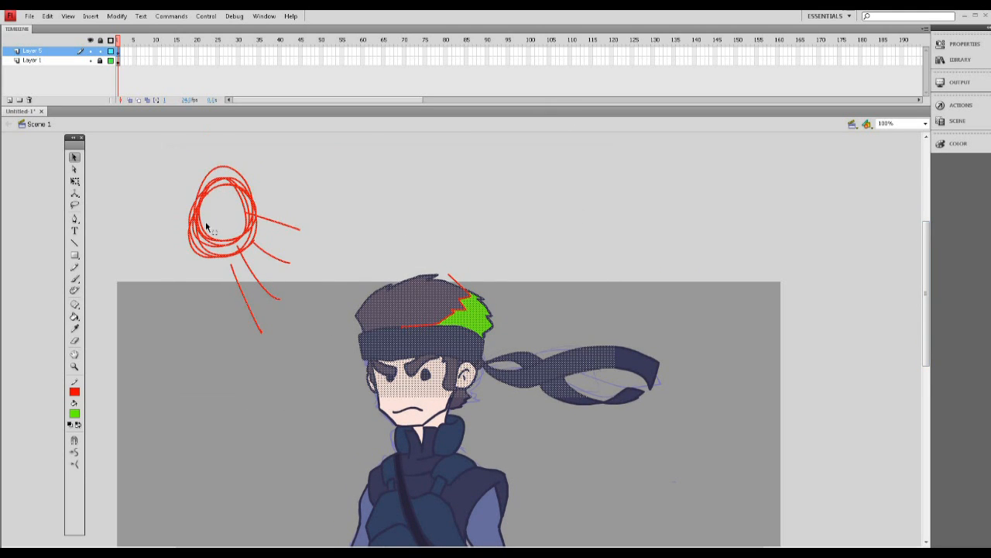
click(75, 392)
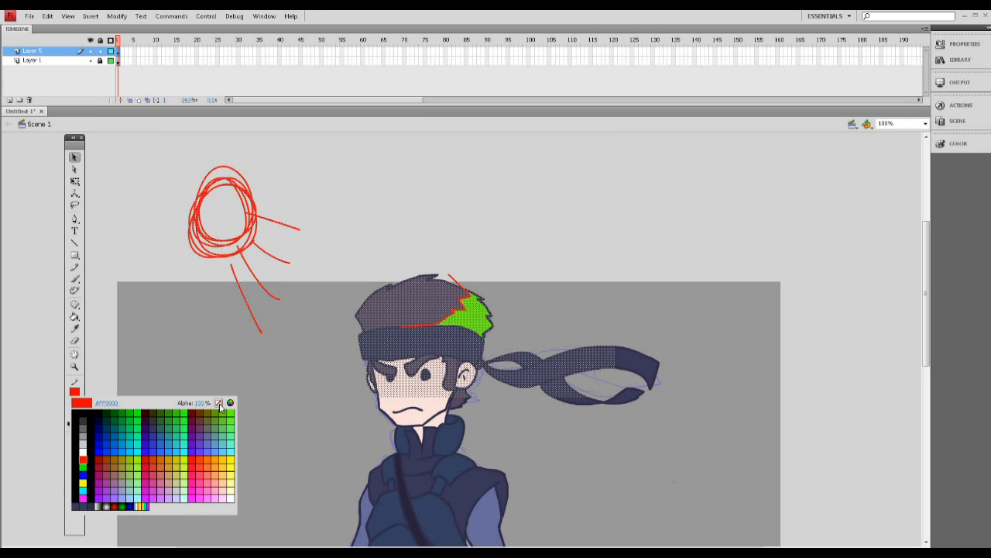
click(220, 404)
click(554, 277)
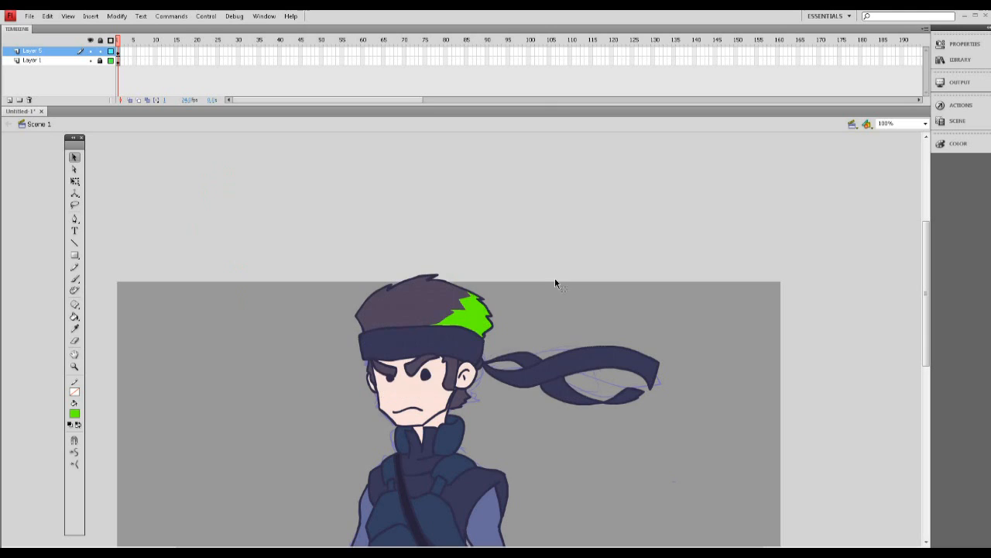
Step: Sample the hair's base colour and refill the green patch at the back of the hair with it
key(i)
click(440, 297)
click(486, 317)
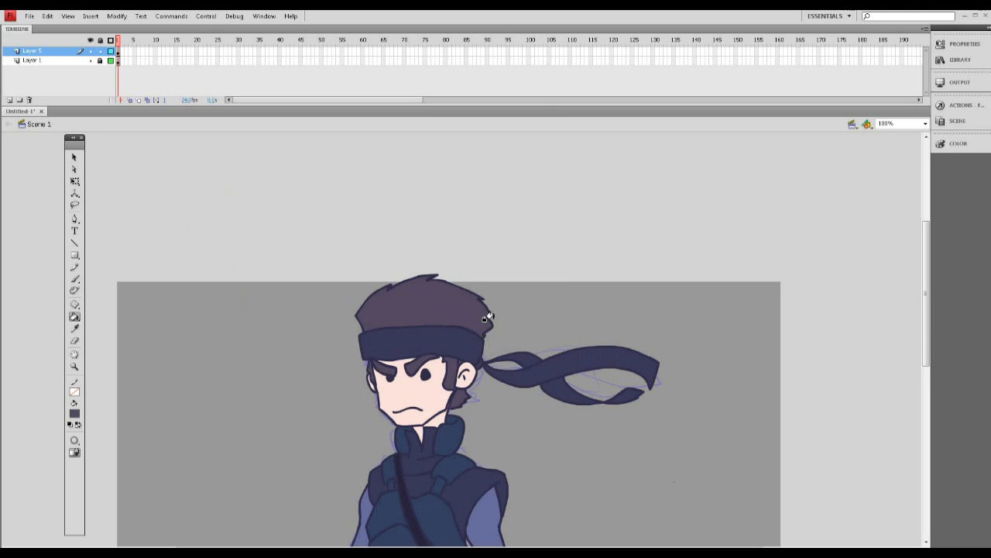
Step: Mix a dark hair-shadow fill colour of Red 55, Green 52, Blue 69 and switch to the Brush tool
scroll(926, 310, down, 2)
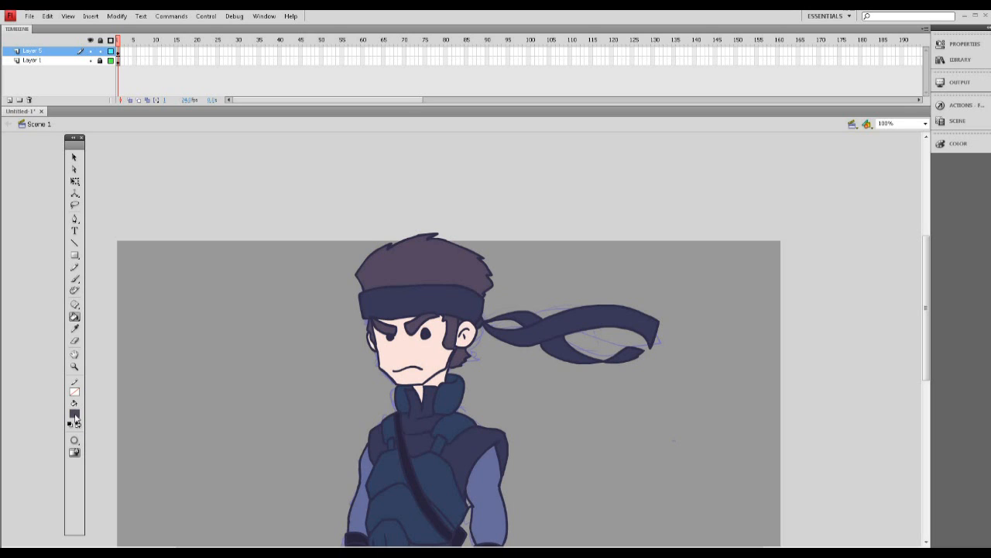
click(77, 416)
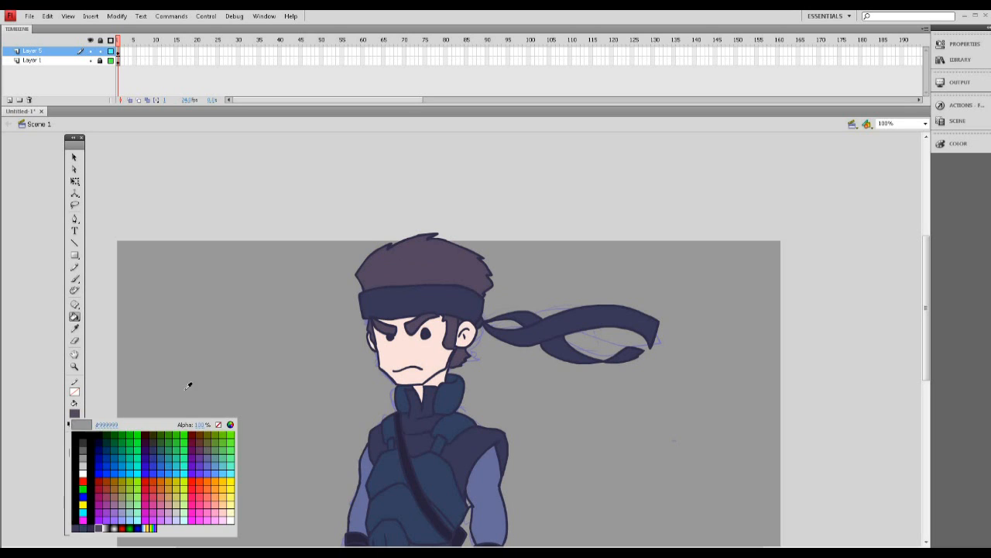
click(230, 425)
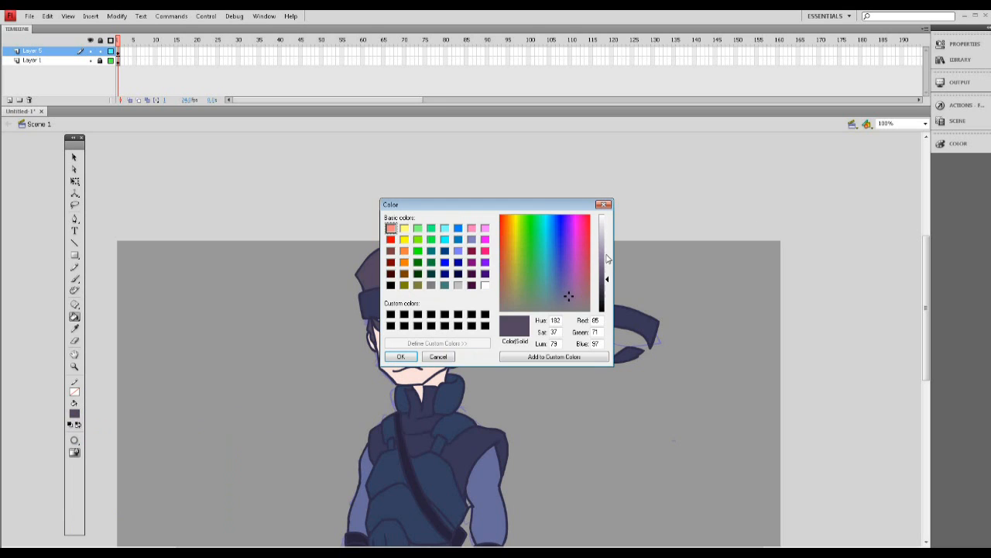
drag(546, 206, 450, 192)
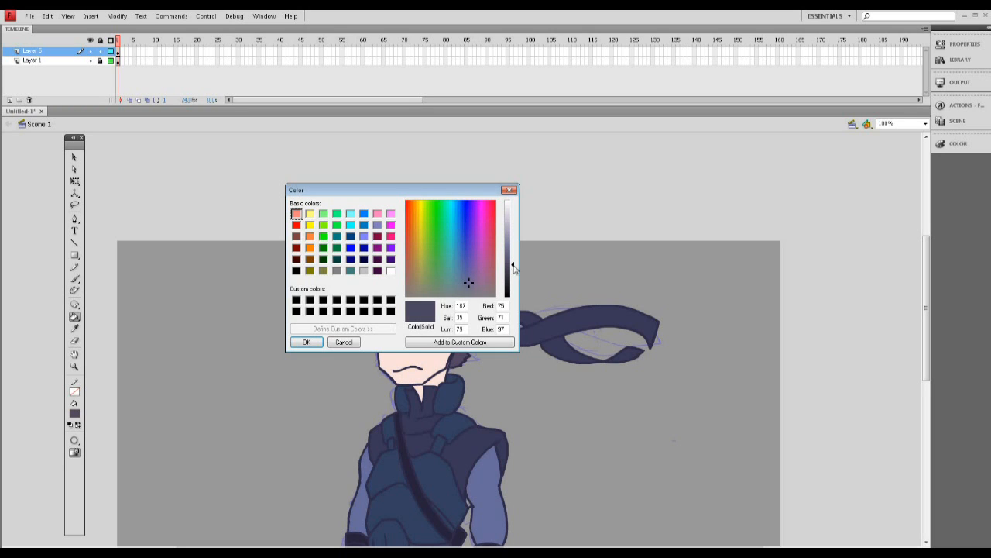
drag(512, 266, 513, 272)
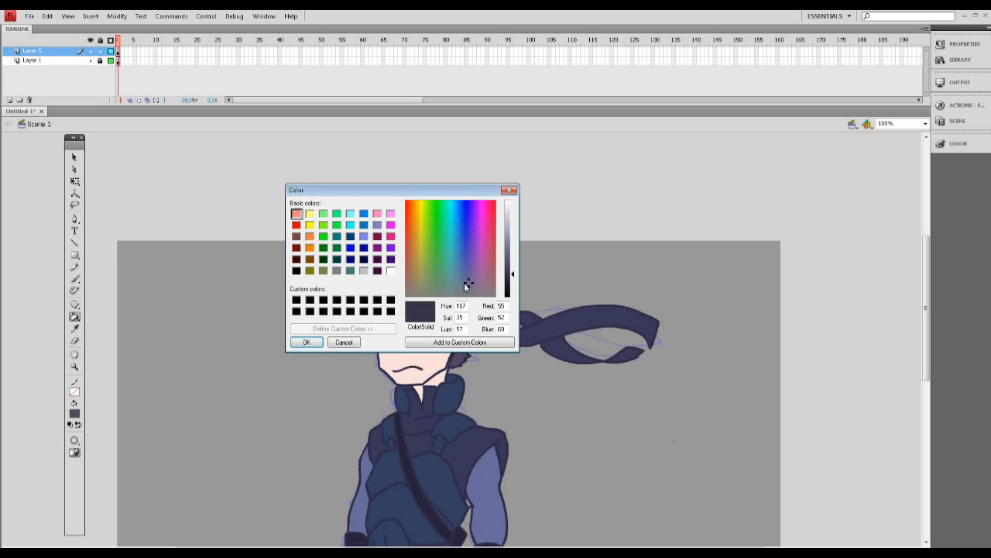
key(Return)
key(b)
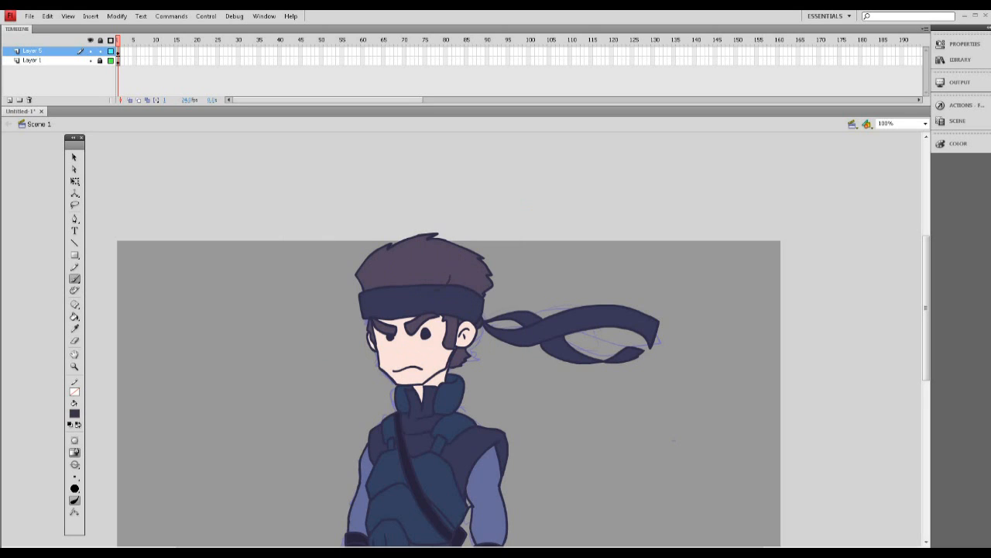
Step: Undo the test brush strokes over the hair and set the brush mode to Paint Inside
mouse_move(452, 255)
mouse_down()
mouse_move(438, 242)
mouse_move(472, 274)
mouse_up()
key(ctrl+z)
key(ctrl+z)
click(75, 465)
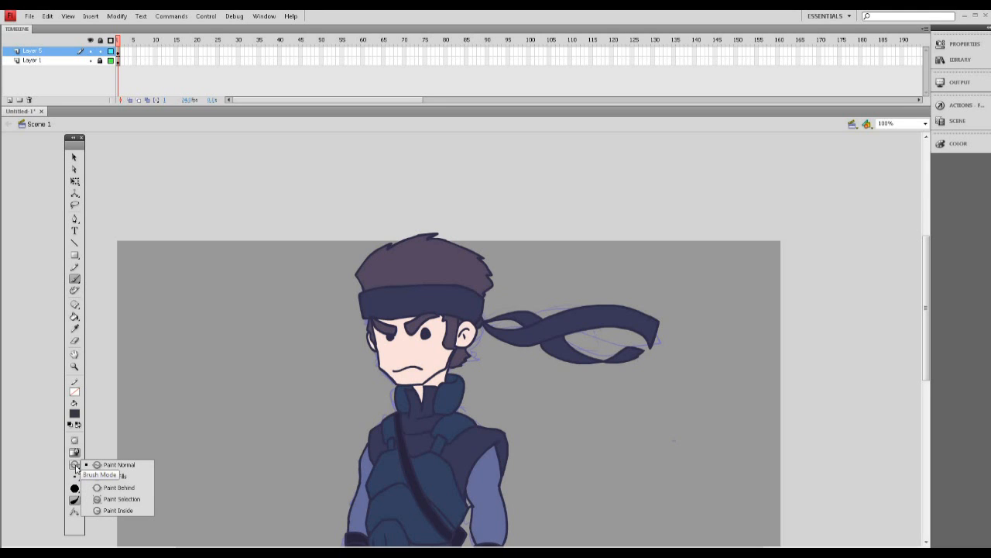
click(143, 511)
Step: Try brushing shadow strokes inside the hair and filling the hair with the dark shadow colour, undoing both
mouse_move(414, 269)
mouse_down()
mouse_move(455, 226)
mouse_move(444, 299)
mouse_up()
mouse_move(465, 229)
mouse_down()
mouse_move(479, 288)
mouse_move(485, 232)
mouse_move(443, 279)
mouse_move(445, 271)
mouse_up()
key(ctrl+z)
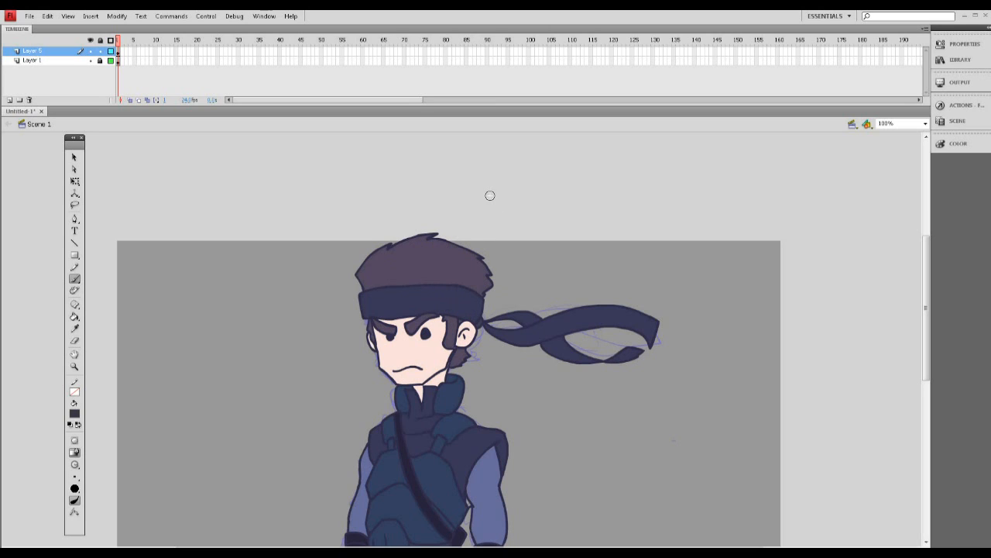
key(k)
click(463, 267)
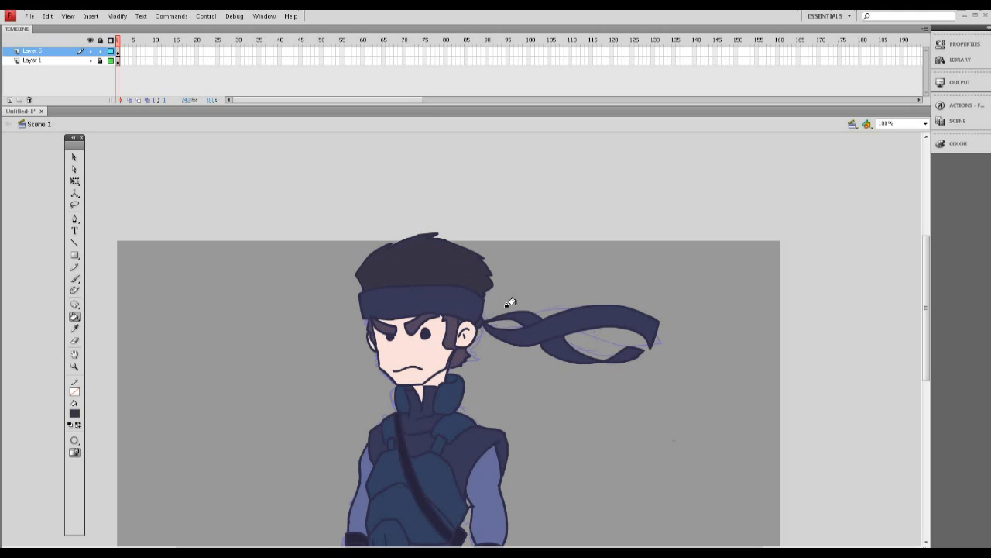
key(ctrl+z)
Step: Brush a jagged shadow boundary across the hair and fill the area behind it with the dark hair-shadow colour
key(b)
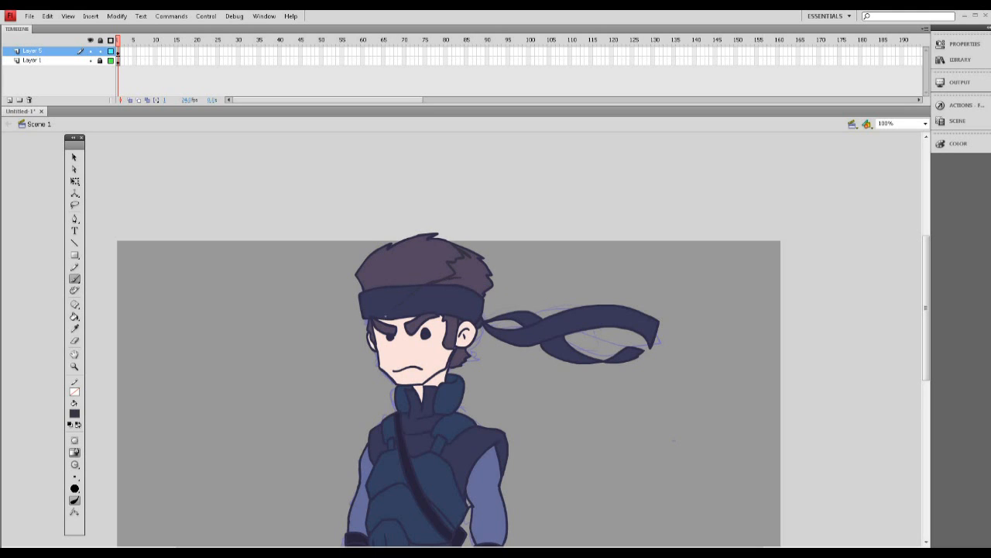
click(471, 271)
drag(930, 276, 929, 294)
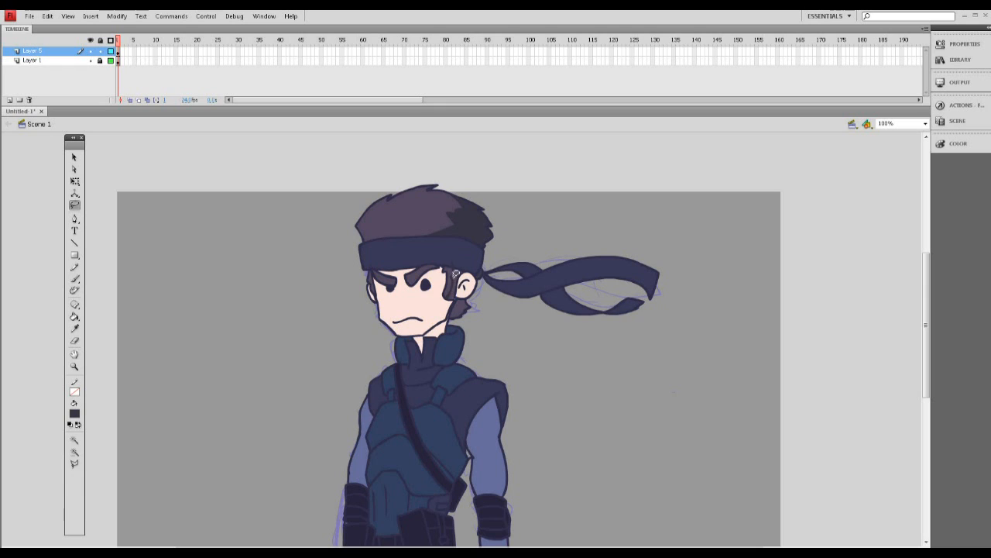
Step: Mix a darker navy fill and shade the headband, its ribbon tails and the dark vest fabric with it
key(k)
click(74, 414)
click(230, 424)
click(399, 358)
click(366, 260)
key(b)
key(k)
key(b)
scroll(626, 275, down, 3)
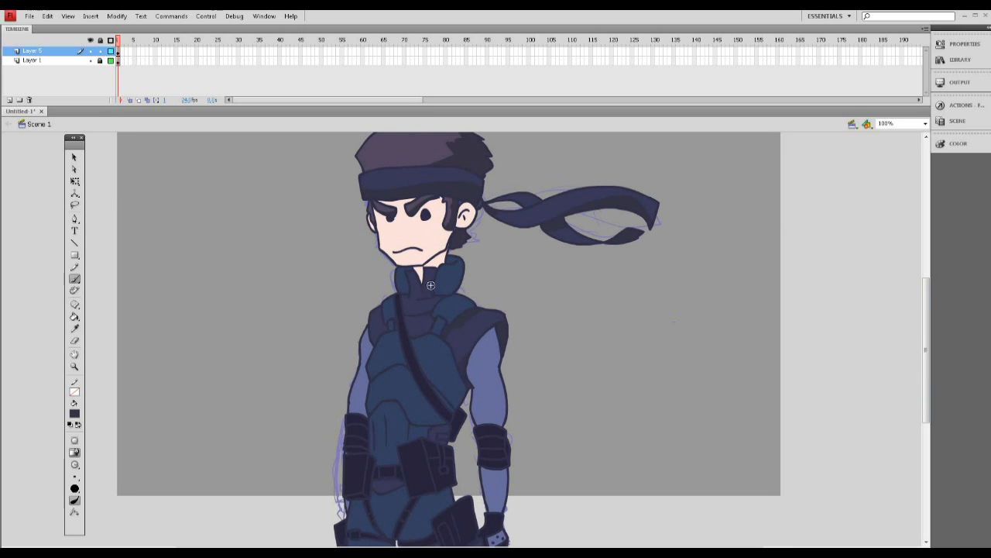
key(k)
Step: Save the document under the file name snake
key(ctrl+s)
text(snake)
key(Return)
Step: Sample the collar's blue and mix a darker shade of it as the fill colour
key(b)
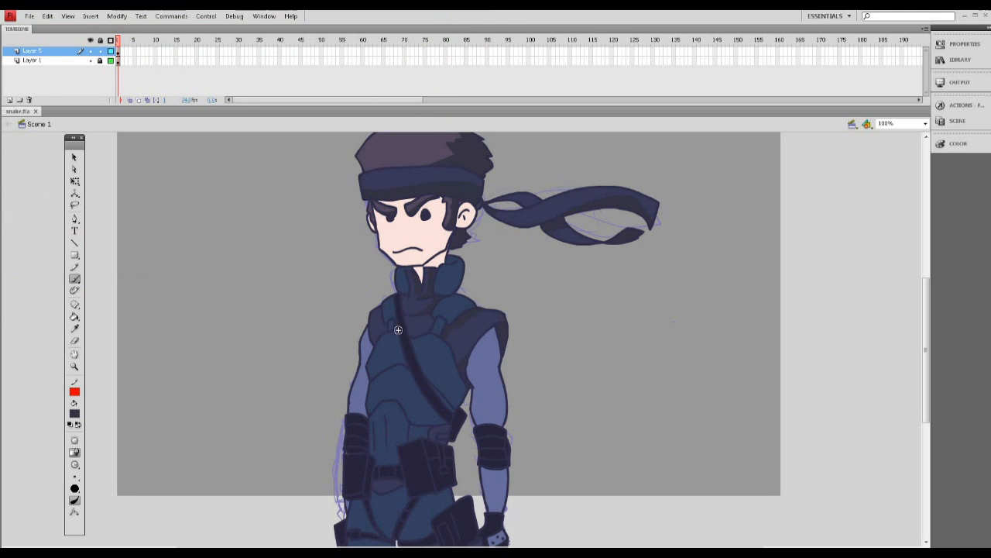
scroll(480, 459, down, 5)
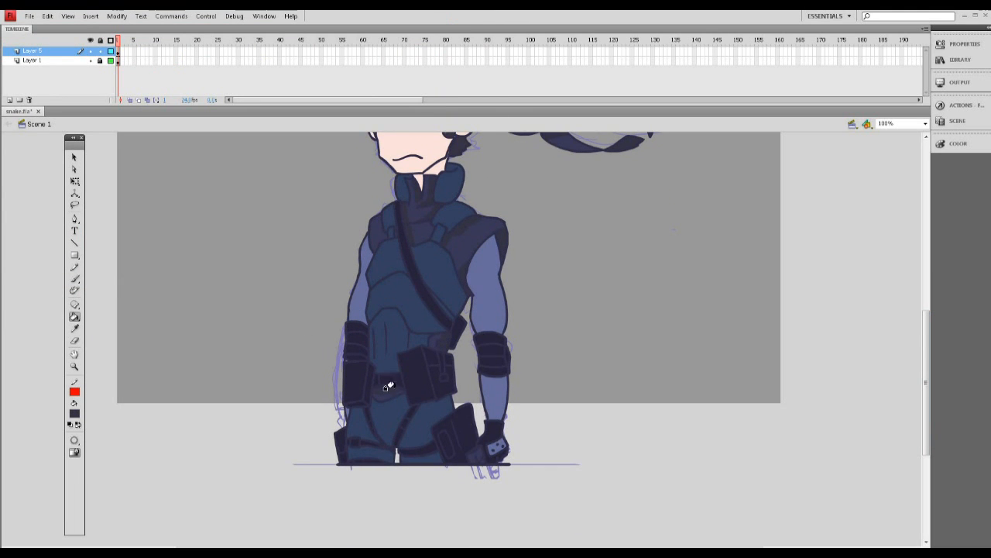
key(i)
click(450, 182)
click(75, 413)
click(230, 420)
drag(608, 283, 608, 294)
click(400, 356)
key(v)
Step: Brush shadow boundaries on the collar, shoulder straps and chest armour, filling the collar's shadow side
key(b)
mouse_move(452, 189)
mouse_down()
mouse_move(450, 200)
mouse_move(399, 170)
mouse_up()
key(k)
click(402, 186)
key(b)
drag(466, 215, 448, 230)
drag(394, 207, 390, 225)
mouse_move(448, 256)
mouse_down()
mouse_move(423, 274)
mouse_move(413, 328)
mouse_up()
Step: Fill the shadow side of the chest armour and torso with the darker blue
key(k)
click(446, 288)
key(b)
key(k)
click(429, 316)
key(b)
key(k)
click(412, 340)
key(b)
Step: Brush and fill darker blue shadows along the abdomen plates, below the belt and on the trouser legs
drag(372, 291, 401, 276)
drag(376, 336, 401, 338)
drag(368, 367, 398, 368)
drag(400, 418, 378, 421)
drag(448, 401, 422, 407)
drag(427, 463, 407, 458)
drag(449, 407, 437, 421)
drag(359, 415, 392, 458)
key(k)
click(368, 430)
key(b)
Step: Mix a darker blue-violet fill colour for the sleeve shadows
click(75, 414)
click(229, 424)
click(562, 294)
click(401, 356)
click(481, 260)
click(75, 413)
click(228, 424)
click(601, 274)
click(401, 356)
Step: Brush shadow boundaries on the sleeve's upper arm and forearm and fill the shaded areas with the darker blue-violet
key(b)
key(k)
click(487, 244)
mouse_move(469, 278)
mouse_down()
mouse_move(503, 246)
mouse_move(504, 332)
mouse_up()
key(b)
key(k)
click(503, 307)
key(b)
drag(496, 378, 494, 419)
key(k)
click(502, 395)
key(b)
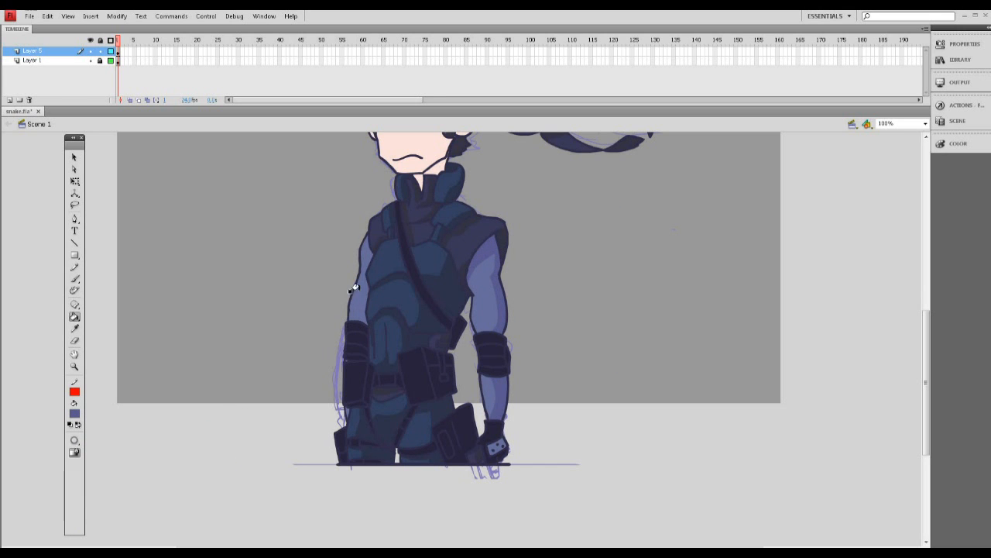
Step: Sample the face's skin colour and mix a pinker shade of it as the fill colour
scroll(515, 422, up, 5)
click(410, 275)
click(74, 413)
click(228, 423)
click(606, 234)
click(401, 356)
Step: Brush and fill pink shadows under the headband, on the side of the face, the jaw and the ears
key(b)
mouse_move(397, 257)
mouse_down()
mouse_move(449, 248)
mouse_move(427, 307)
mouse_up()
key(k)
click(438, 247)
key(b)
key(k)
click(433, 301)
key(b)
drag(458, 268, 466, 255)
key(k)
click(461, 264)
key(b)
drag(377, 258, 379, 270)
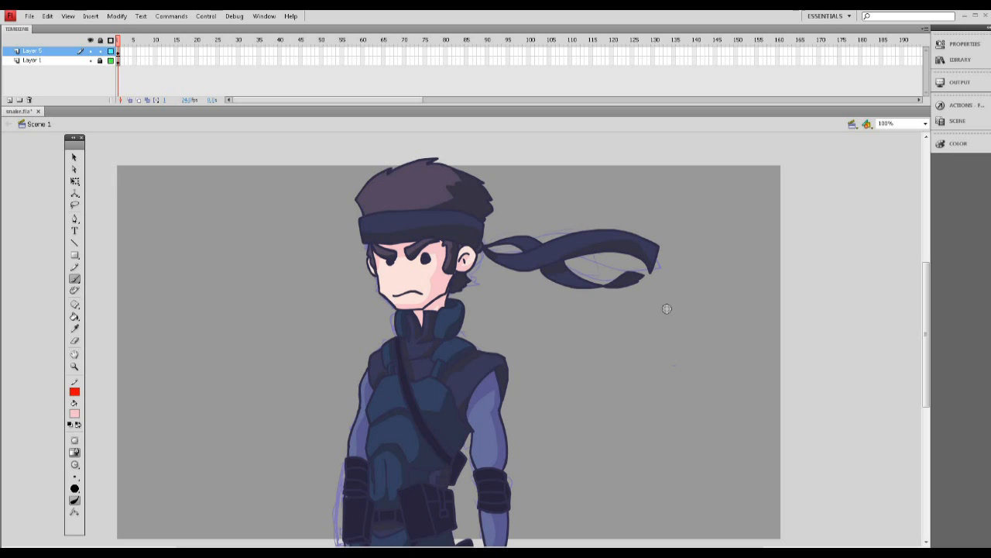
Step: Sample the hair's base colour and mix a lighter, more saturated purple highlight fill from it
mouse_move(927, 291)
mouse_down()
mouse_move(929, 307)
mouse_move(931, 272)
mouse_move(931, 293)
mouse_up()
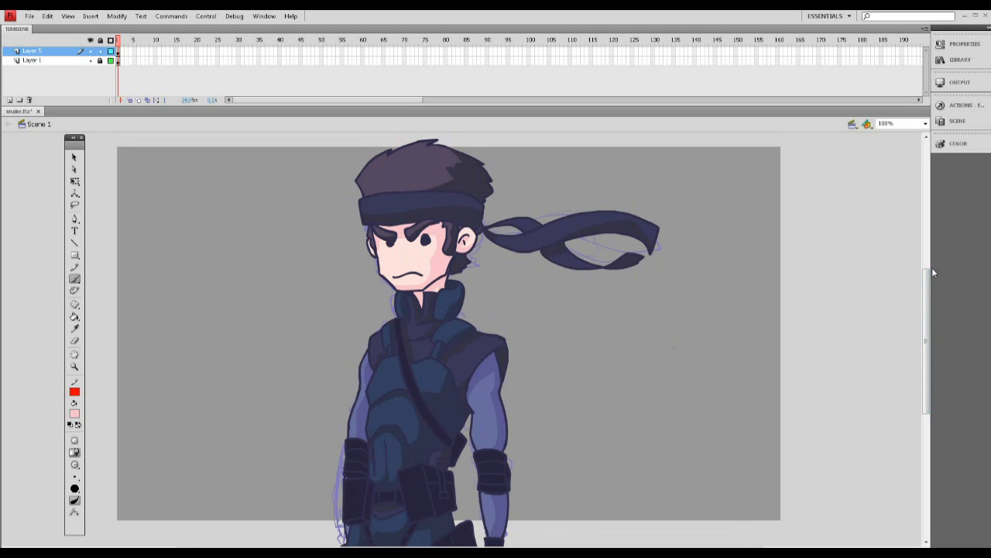
click(75, 413)
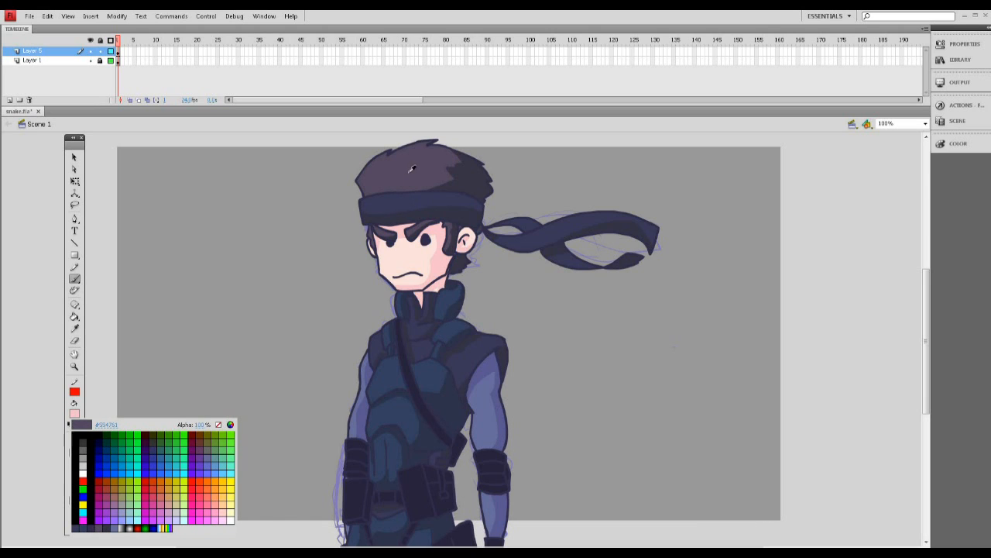
click(401, 173)
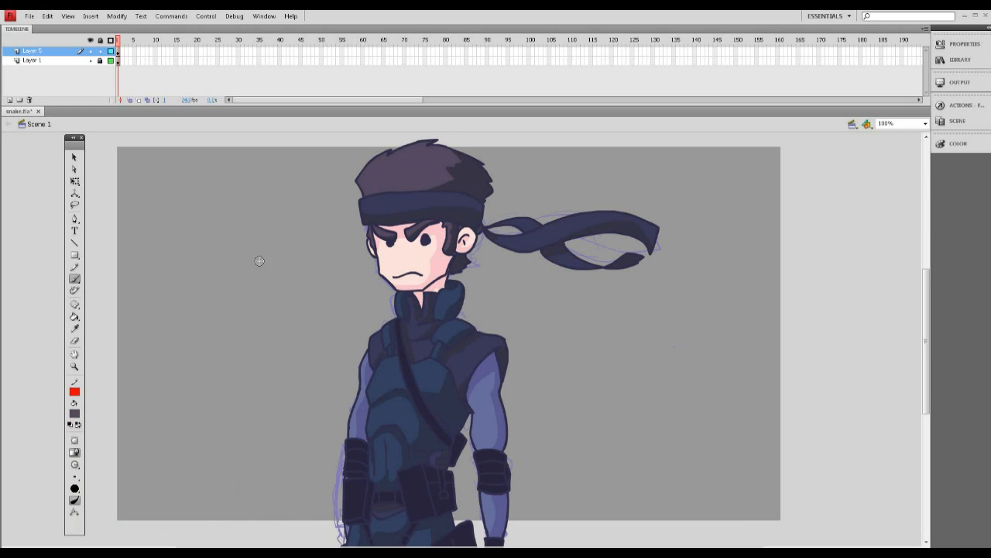
click(75, 412)
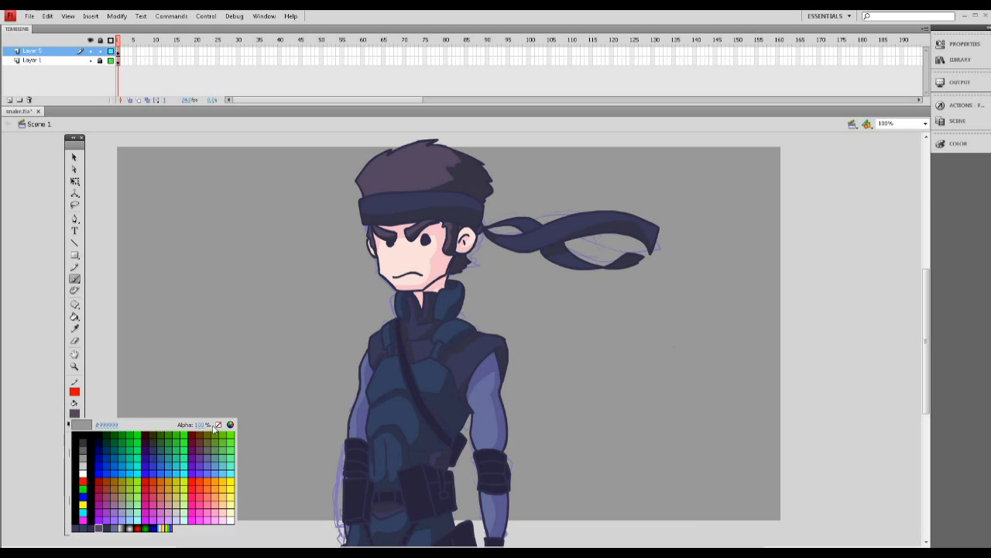
click(233, 424)
drag(607, 268, 611, 263)
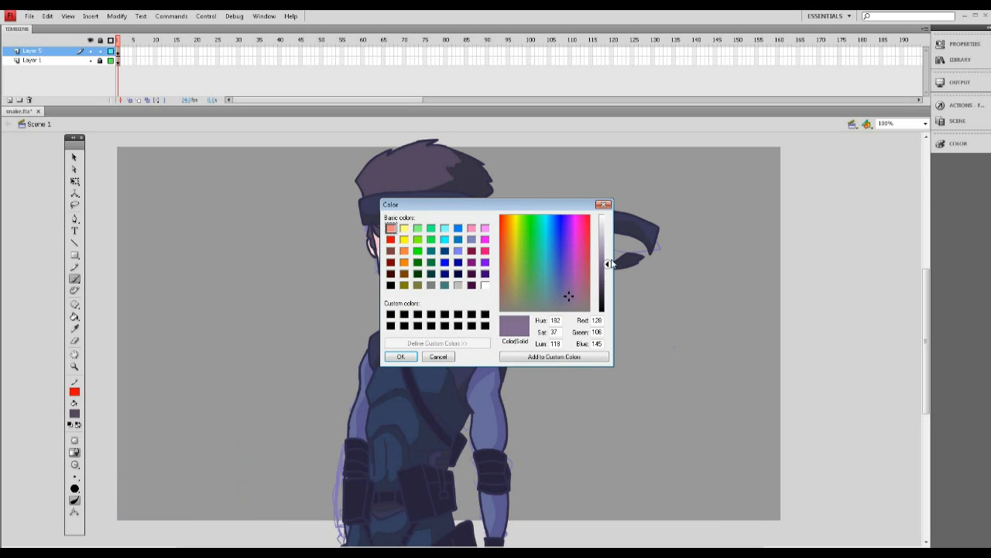
click(568, 278)
click(401, 356)
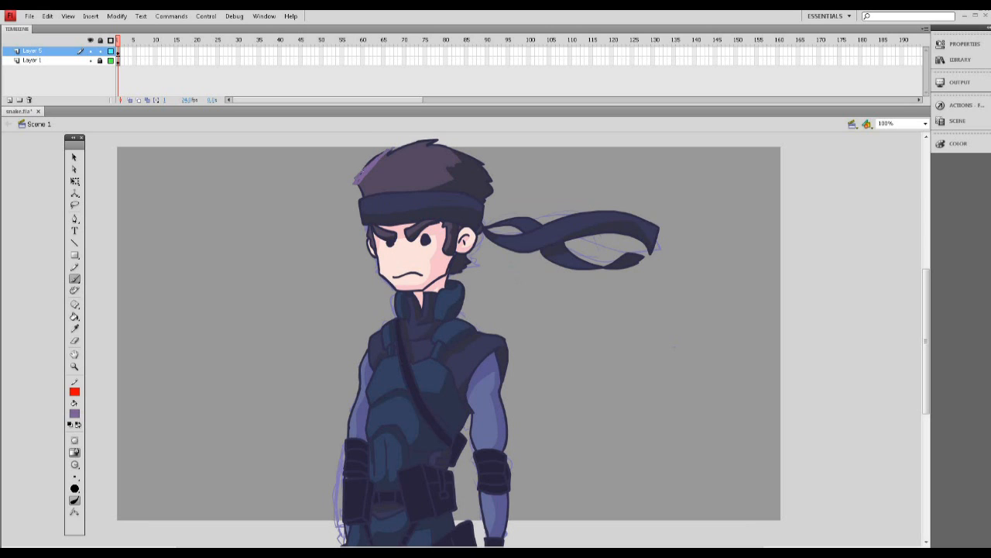
Step: Try a thin purple highlight along the outer edge of the hair and undo the highlight strokes
drag(354, 183, 366, 186)
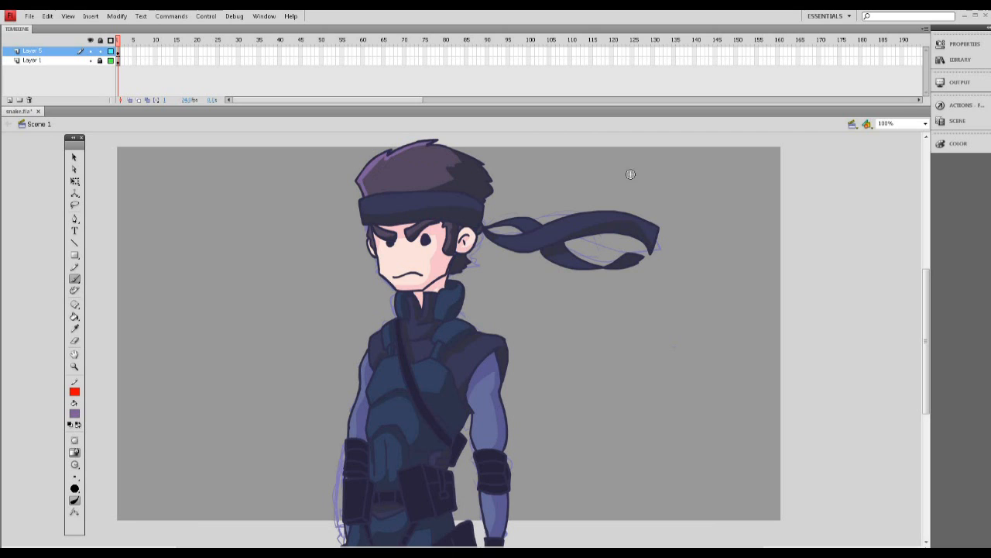
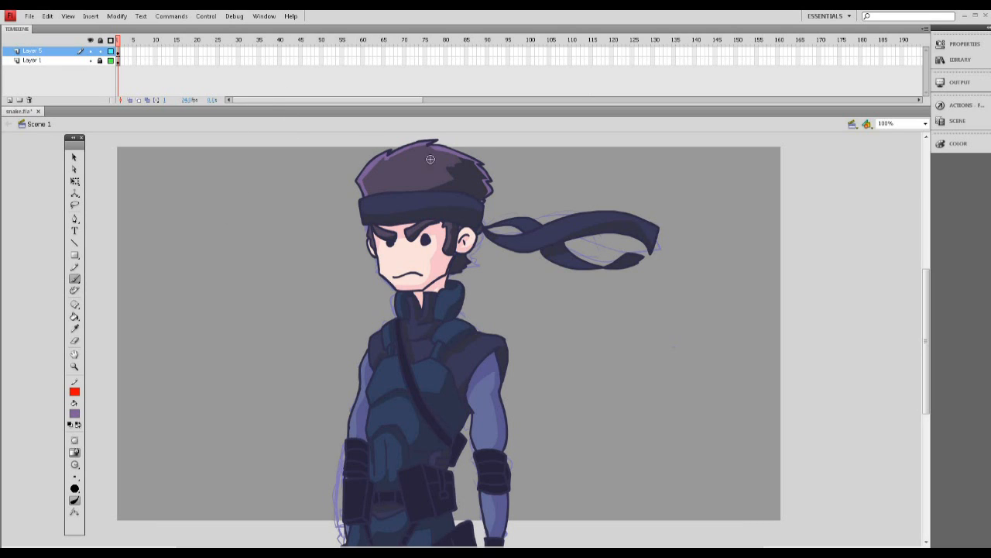
key(ctrl+z)
key(ctrl+z)
key(ctrl+z)
key(ctrl+z)
key(ctrl+z)
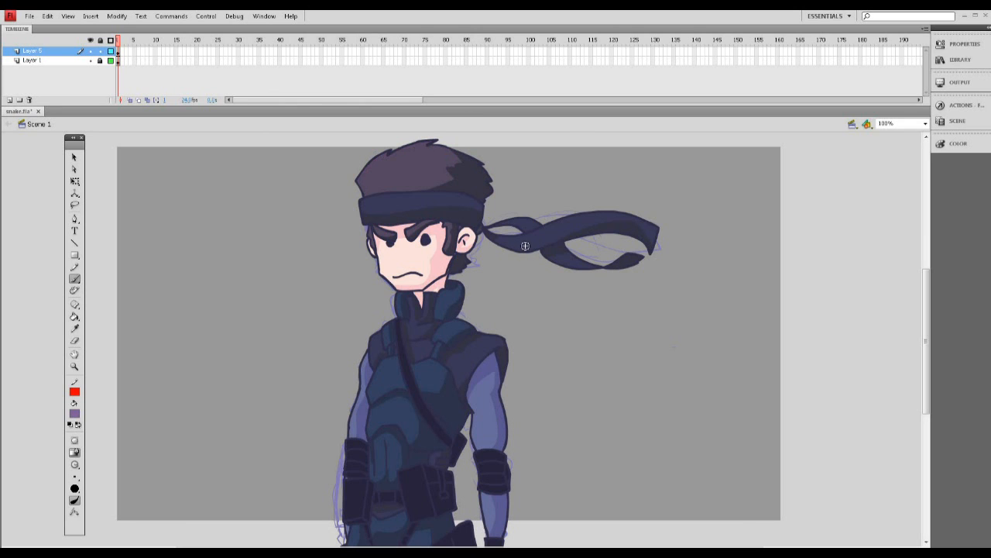
Step: Save the document and remove the thick dark ground line beneath the character's legs
click(29, 15)
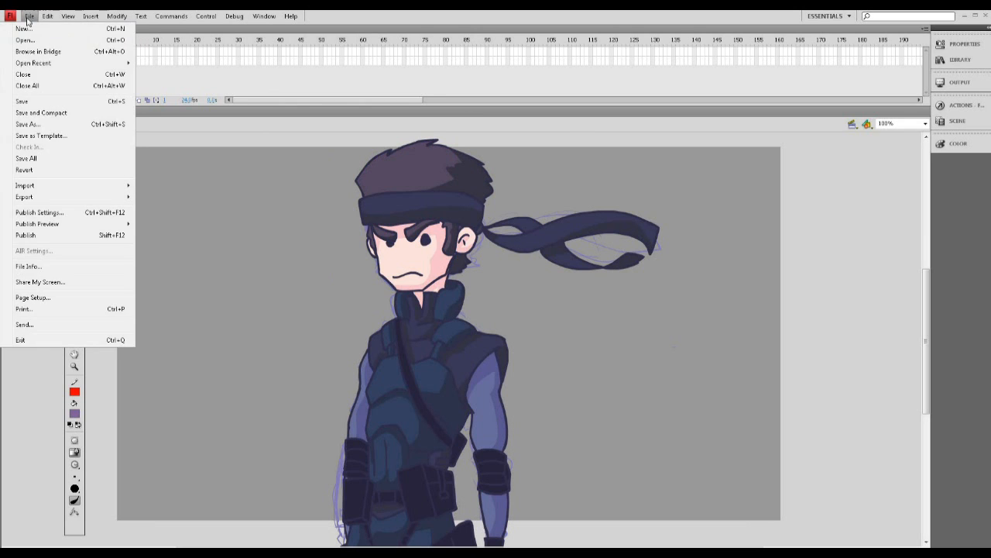
click(28, 102)
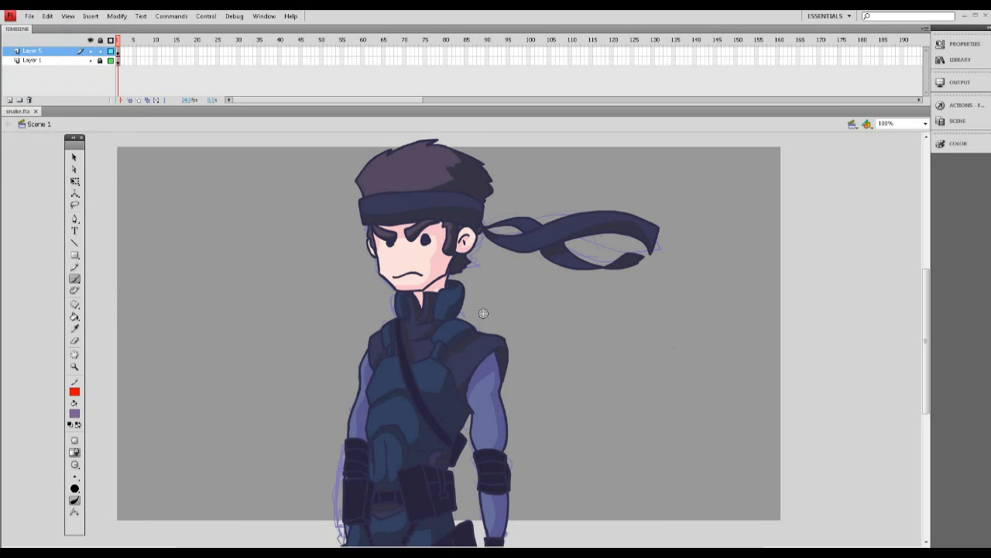
drag(924, 288, 841, 332)
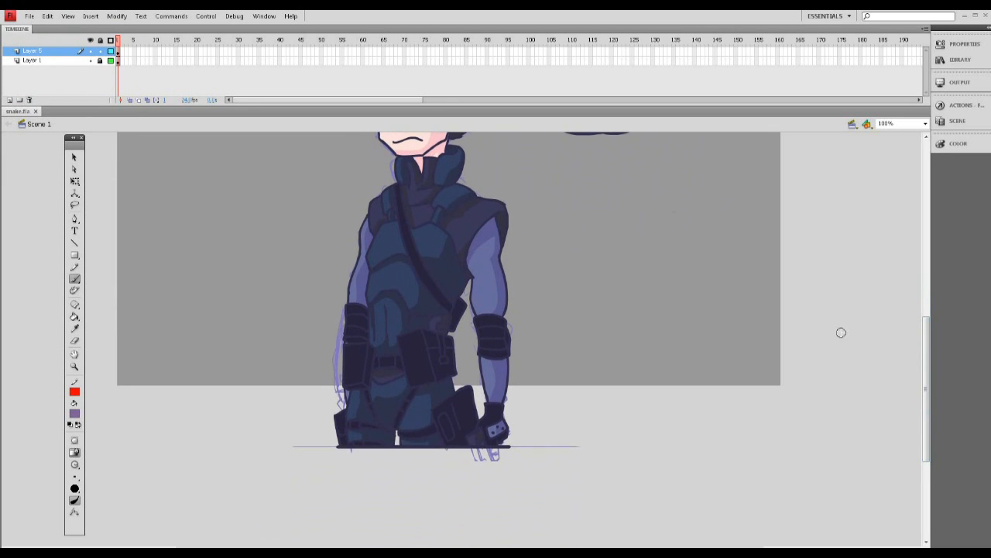
key(n)
key(v)
mouse_move(254, 498)
mouse_down()
mouse_move(368, 460)
mouse_move(608, 449)
mouse_up()
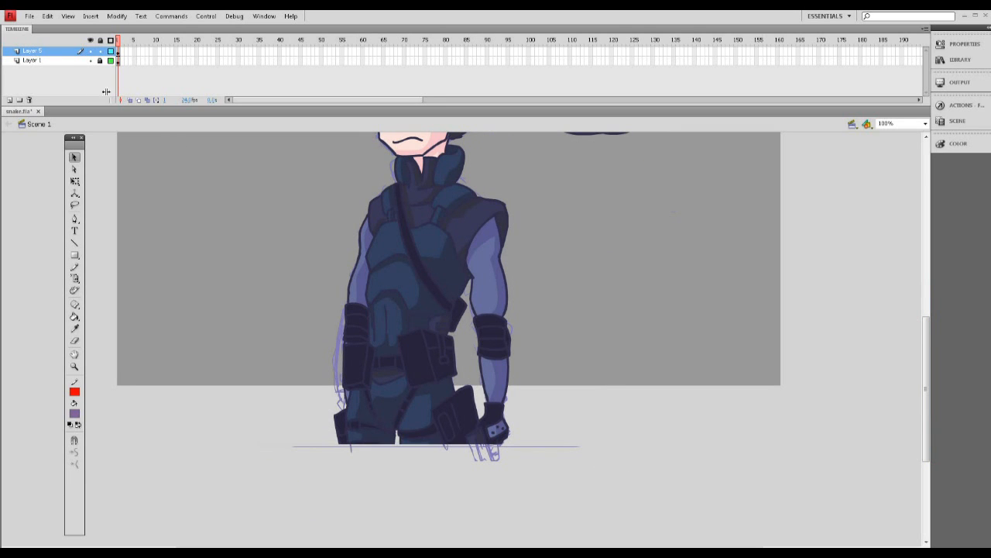
Step: Delete the rough-sketch layer, Layer 1, and add a new layer beneath the character's layer
click(66, 61)
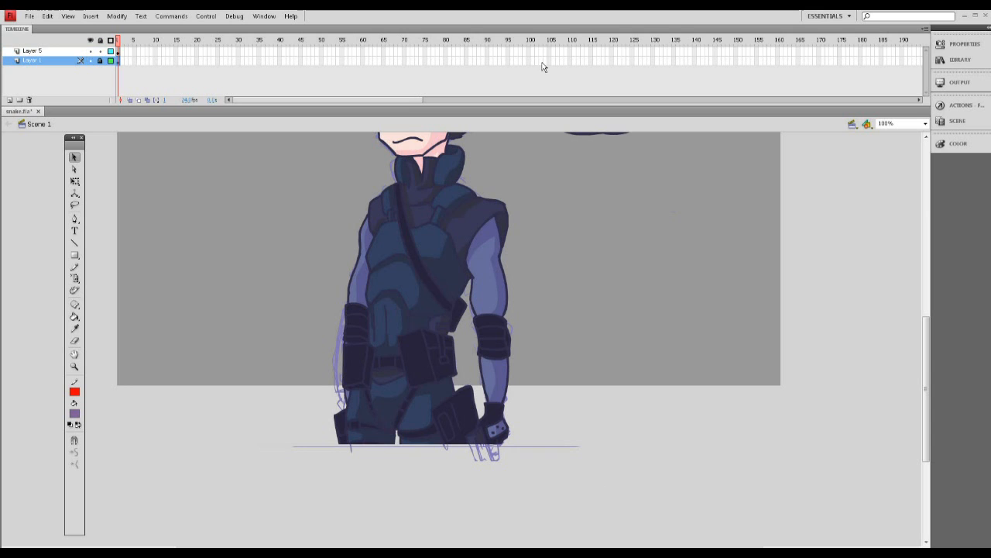
click(29, 100)
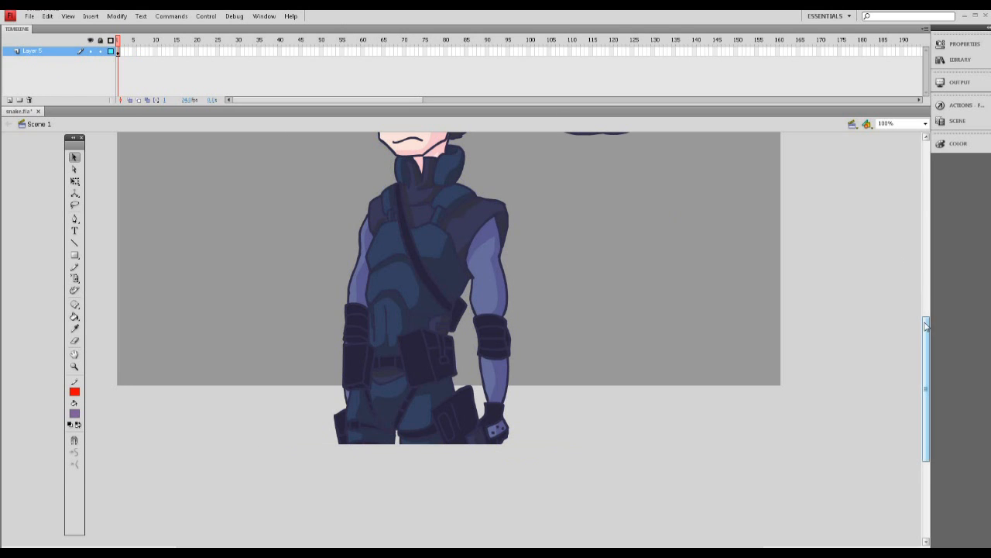
scroll(929, 295, up, 5)
mouse_move(939, 278)
mouse_down()
mouse_move(943, 251)
mouse_move(942, 281)
mouse_up()
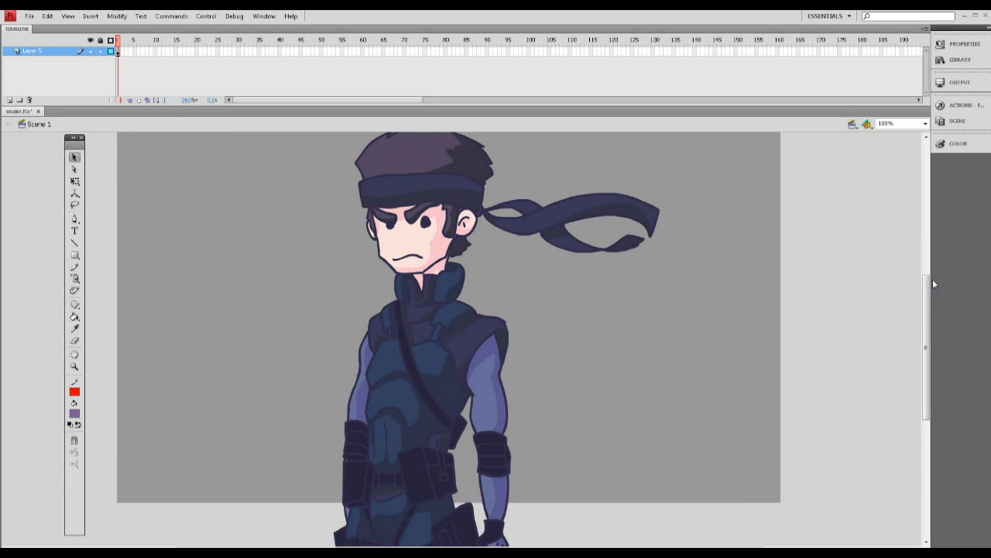
scroll(928, 272, up, 3)
drag(929, 276, 929, 274)
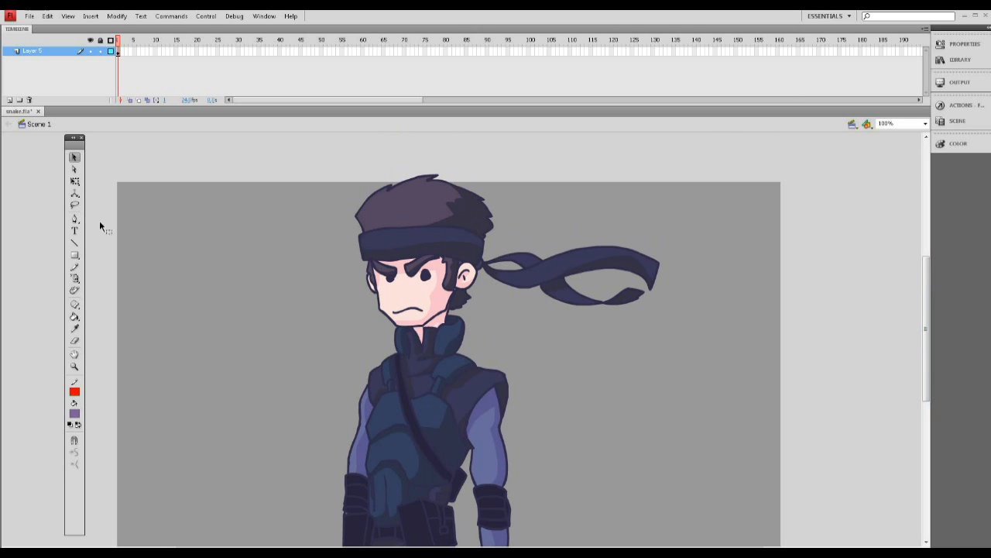
click(9, 100)
drag(41, 54, 54, 87)
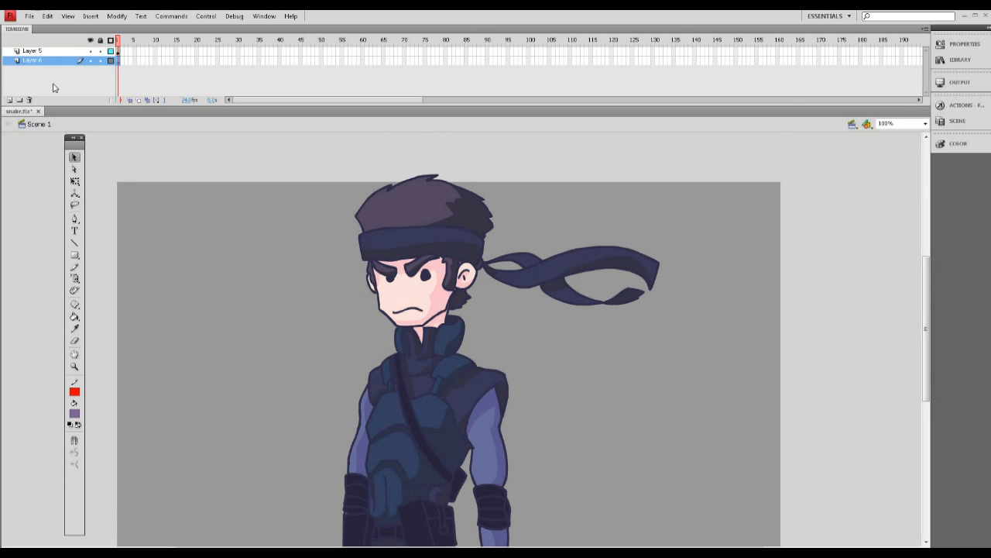
Step: Mix a muted brick-red fill colour and set up the Rectangle tool with no stroke
click(76, 414)
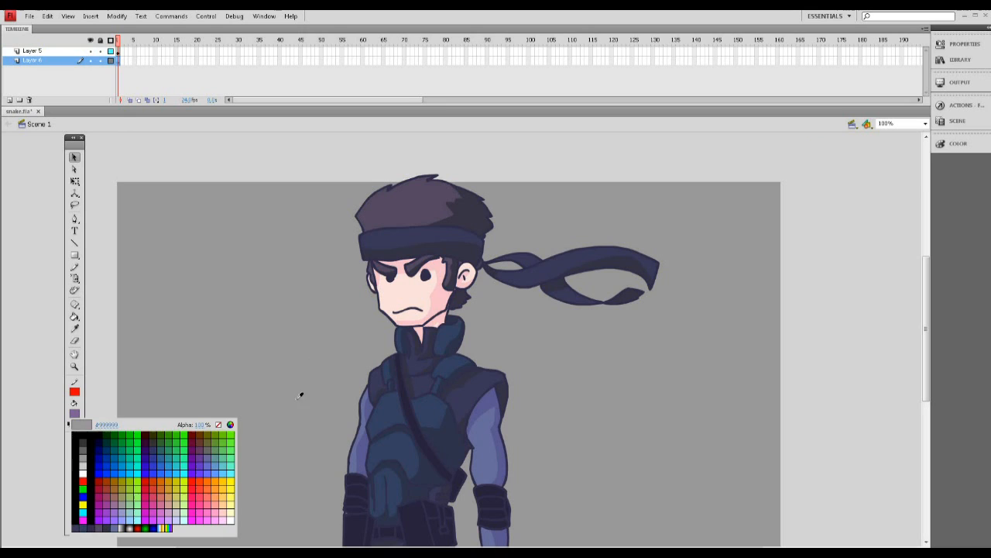
click(230, 424)
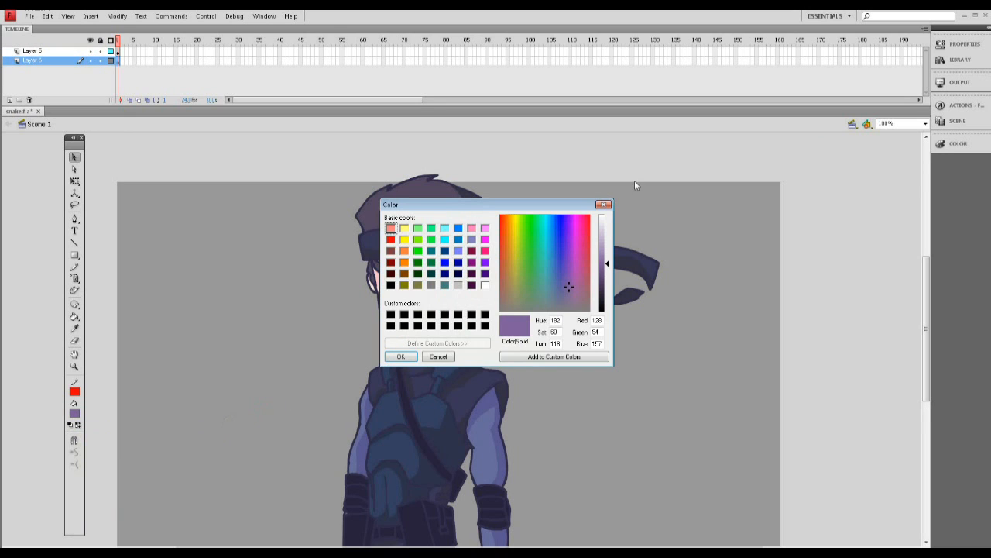
drag(513, 293, 504, 259)
drag(607, 268, 608, 264)
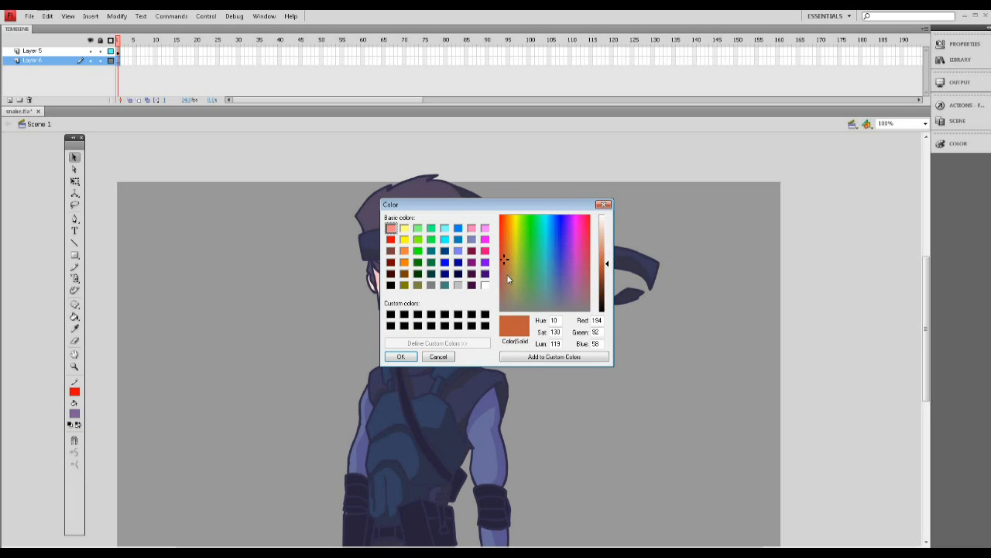
click(401, 356)
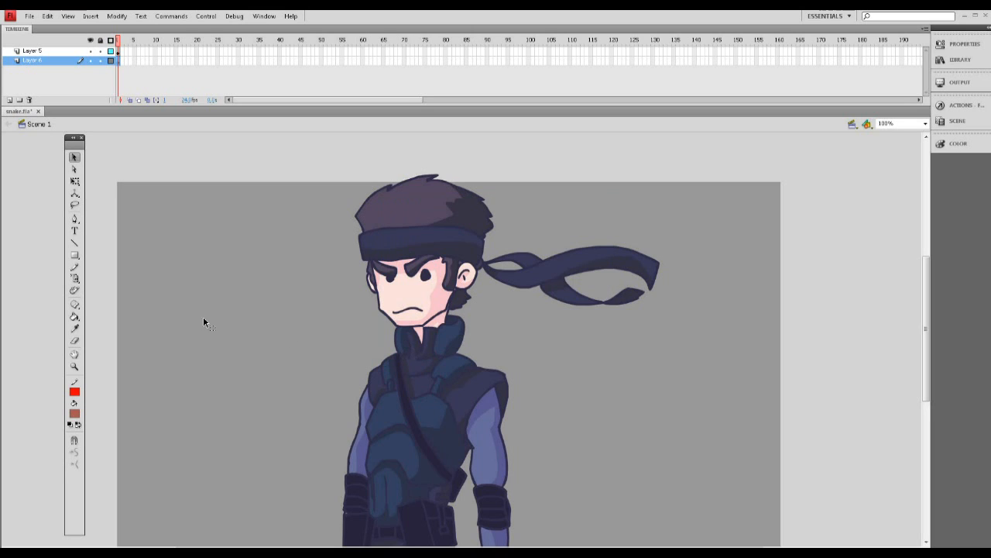
drag(74, 255, 122, 254)
click(75, 393)
click(219, 402)
Step: Try drawing a brick-red background rectangle behind the character at full zoom and undo it
drag(167, 149, 704, 547)
drag(932, 306, 930, 344)
key(ctrl+z)
drag(322, 467, 625, 132)
key(ctrl+z)
Step: Draw a brick-red rectangle behind the whole character and ribbon, replacing a narrower attempt, and select it for Free Transform
click(926, 124)
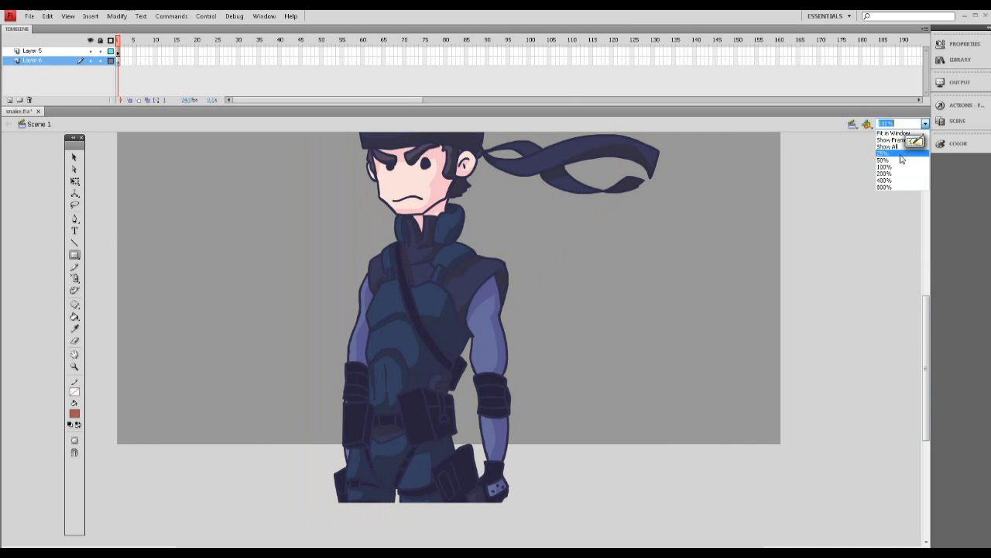
click(900, 160)
drag(265, 186, 464, 424)
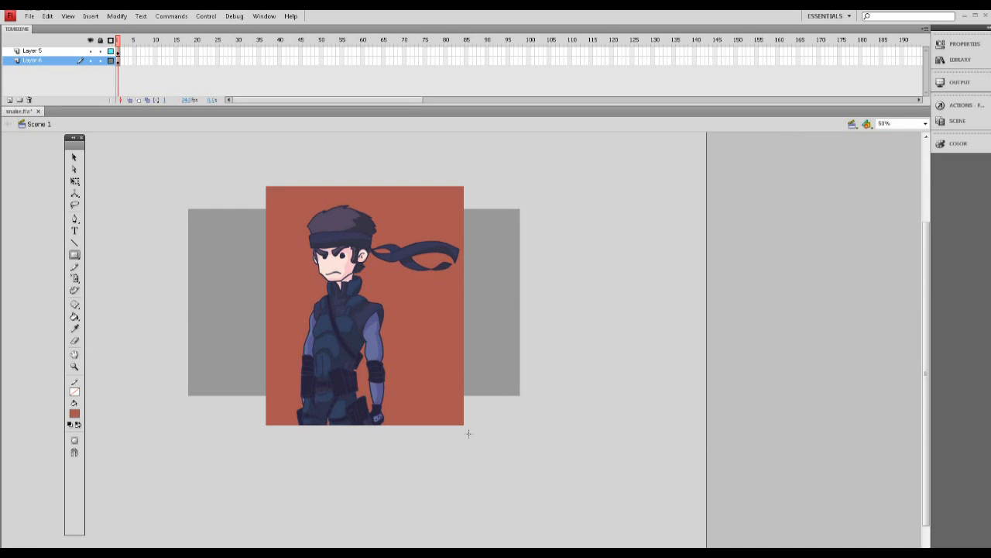
key(v)
key(ctrl+z)
key(r)
drag(218, 170, 474, 424)
key(v)
click(458, 299)
key(q)
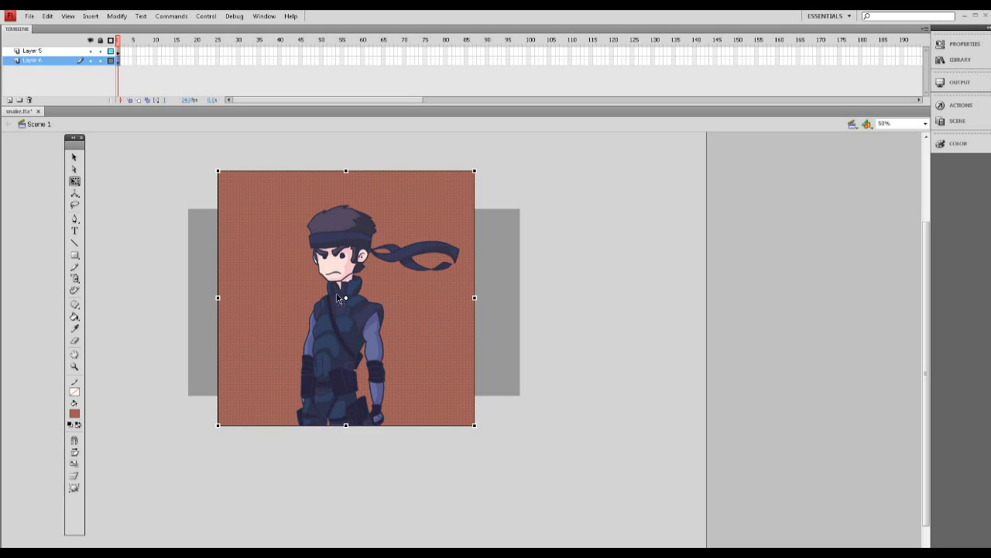
Step: Narrow the brick-red background rectangle and cut strips off its right, left and top edges to frame the character more tightly
drag(218, 298, 242, 298)
click(587, 314)
drag(500, 155, 453, 469)
key(Delete)
drag(204, 150, 251, 485)
key(Delete)
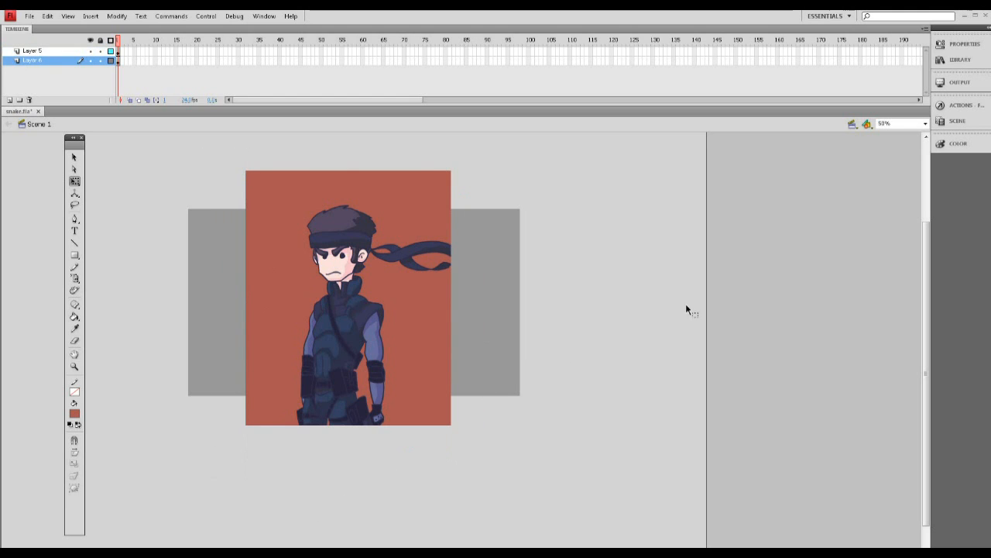
drag(216, 149, 522, 202)
key(Delete)
Step: Try cutting another vertical strip off the background rectangle's left side and undo the cut
drag(214, 172, 268, 472)
key(Delete)
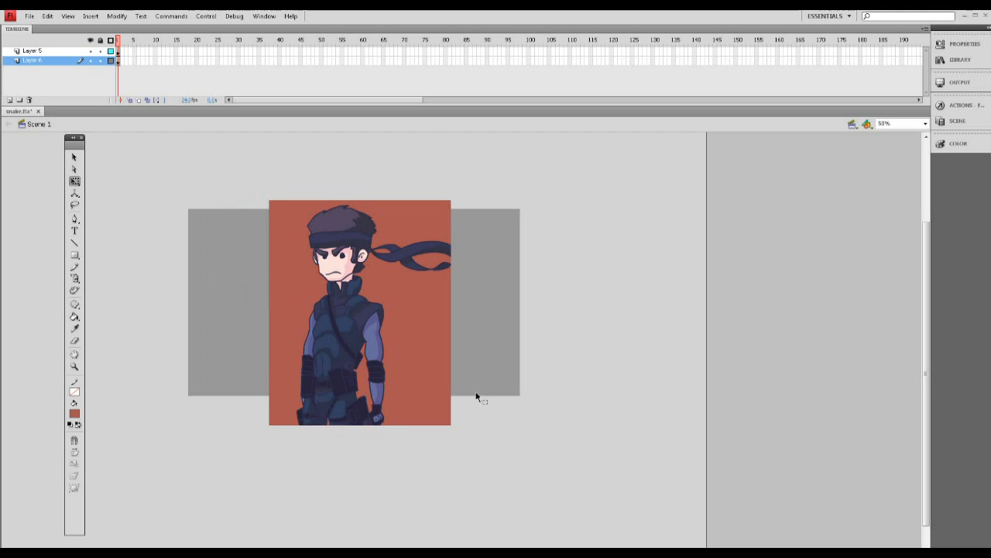
key(ctrl+z)
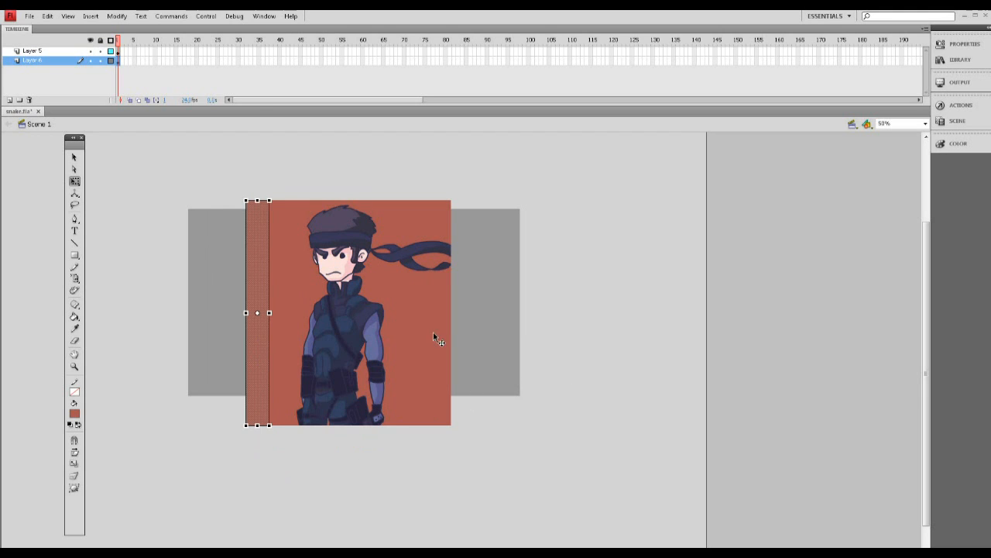
click(506, 326)
Step: Mix a soft orange fill colour, starting from the background's brick-red
click(77, 415)
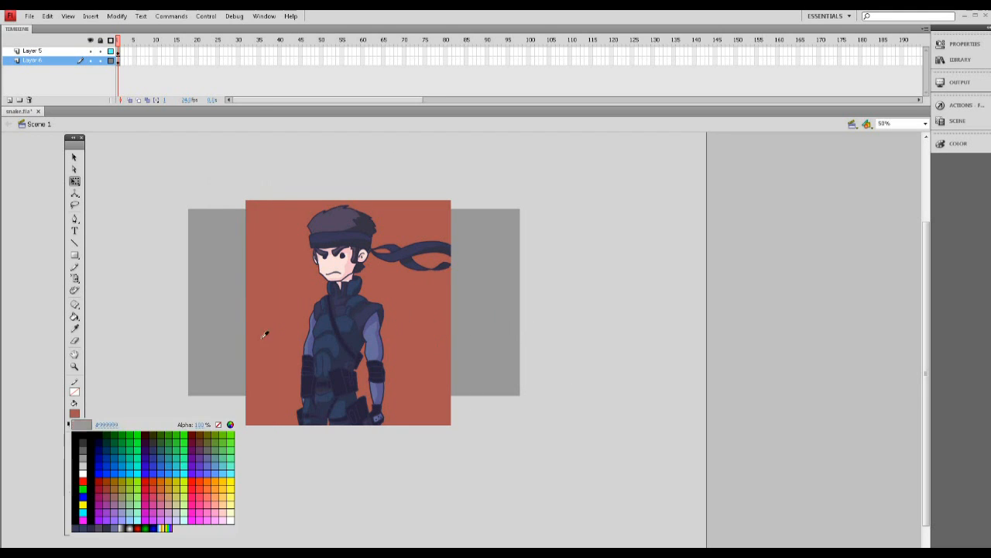
click(286, 296)
click(75, 415)
click(230, 425)
click(506, 250)
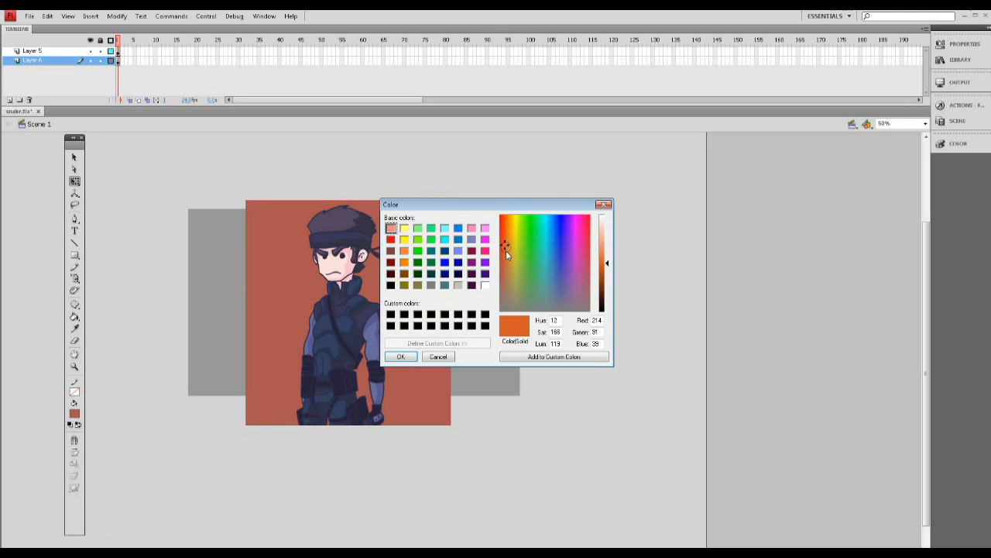
click(608, 266)
click(400, 356)
Step: Brush a large, roughly circular orange outline behind the character on the background layer and fill it with the same orange
key(z)
key(n)
key(b)
mouse_move(297, 260)
mouse_down()
mouse_move(268, 351)
mouse_move(365, 408)
mouse_move(422, 299)
mouse_move(346, 240)
mouse_move(300, 266)
mouse_up()
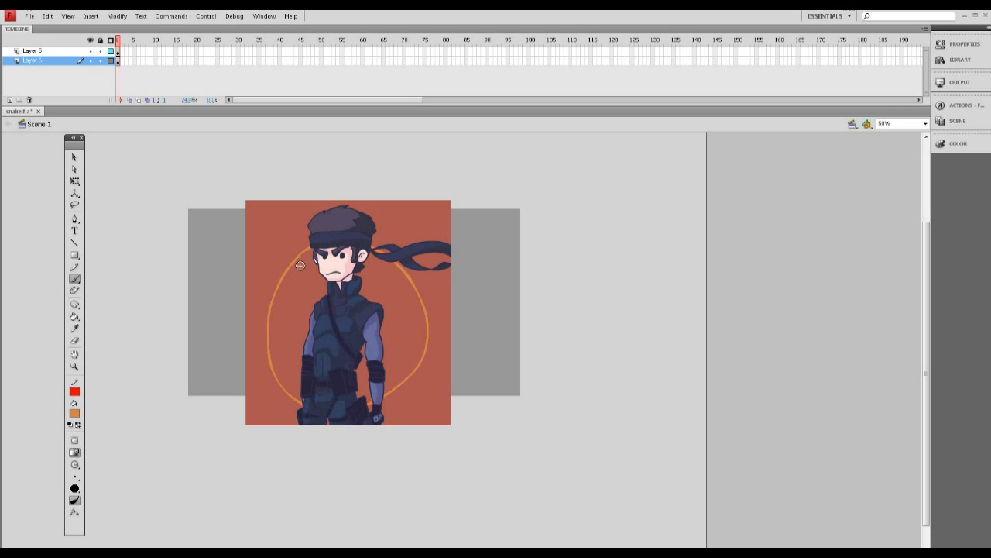
key(k)
click(391, 307)
Step: Copy all the character artwork from Layer 5 onto a new layer beneath it and move the copy beside the background
key(b)
key(v)
click(51, 51)
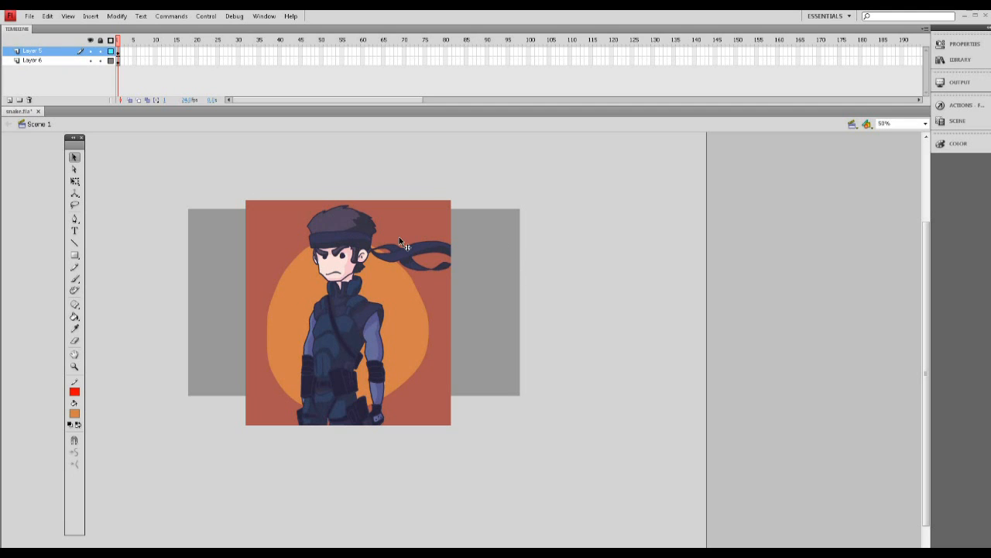
click(53, 51)
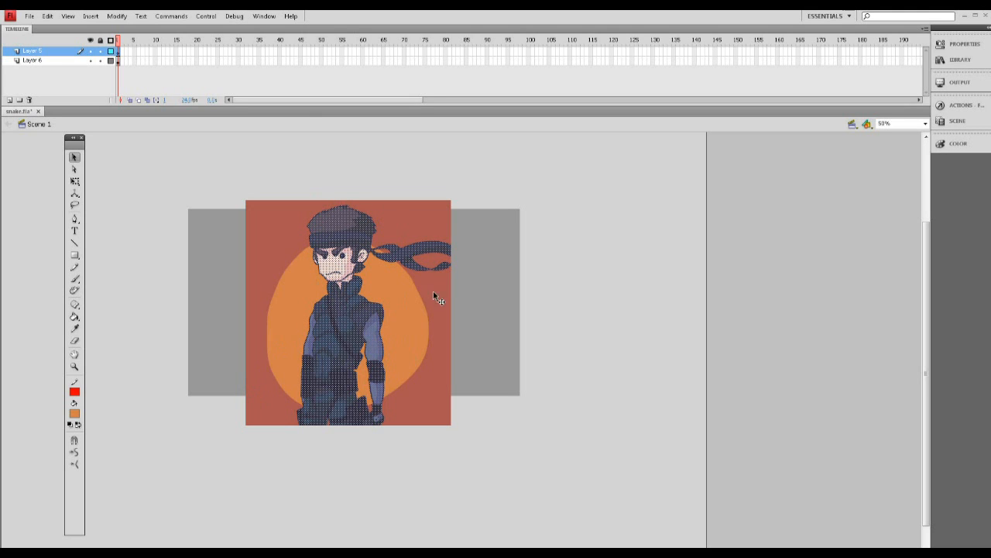
click(10, 99)
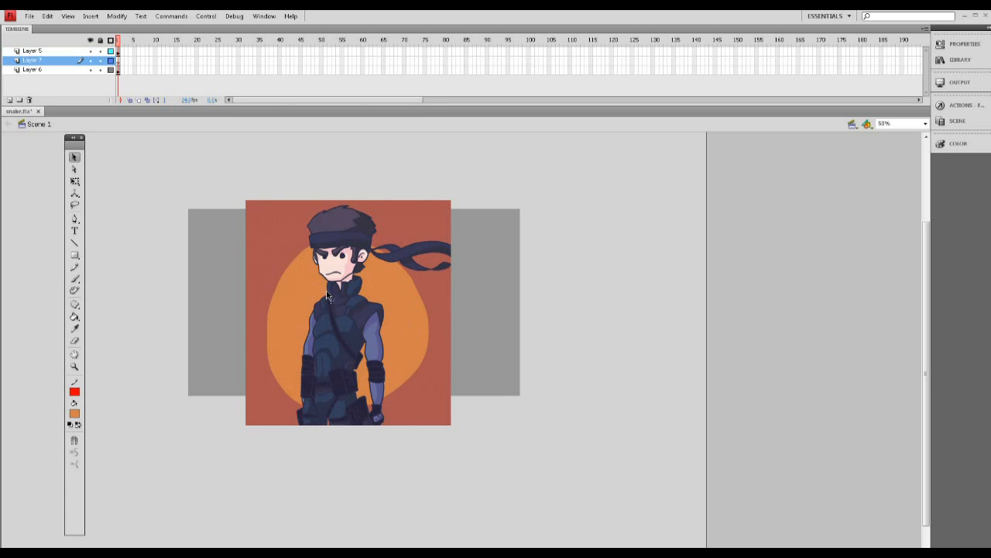
key(ctrl+v)
drag(449, 342, 583, 321)
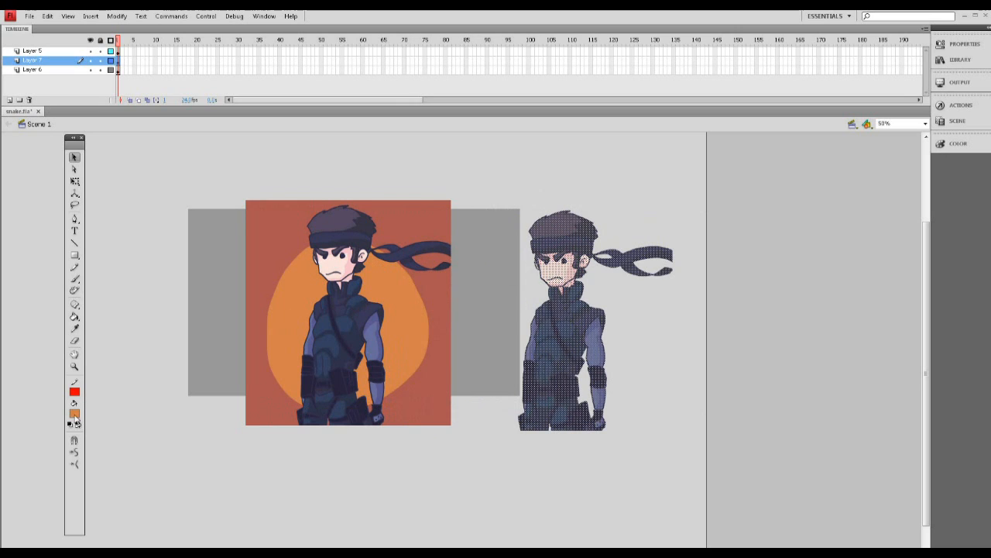
Step: Recolour the copied character as a solid white silhouette
click(75, 417)
click(88, 468)
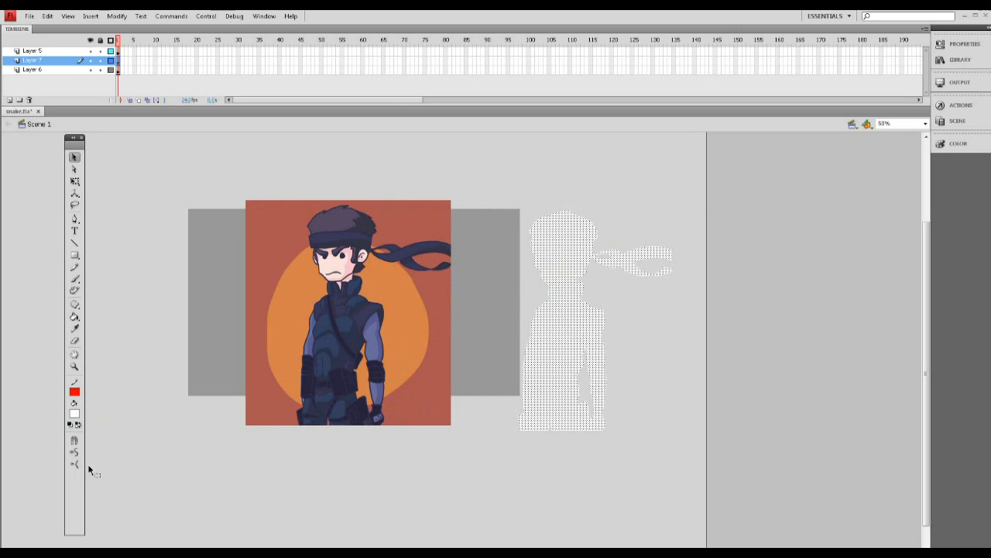
click(648, 319)
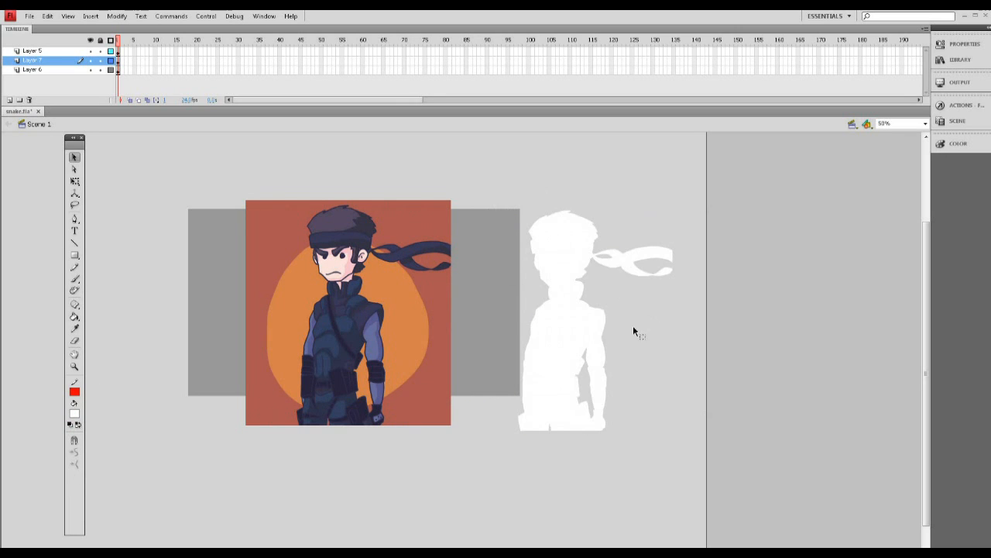
Step: Apply a solid white stroke of 10.45 around the white silhouette with the Ink Bottle tool
click(74, 316)
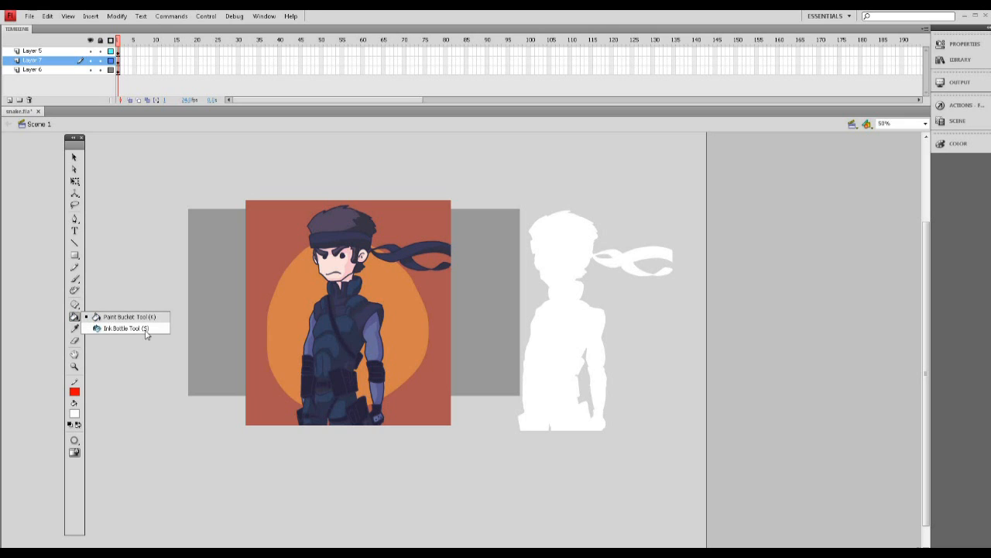
click(145, 330)
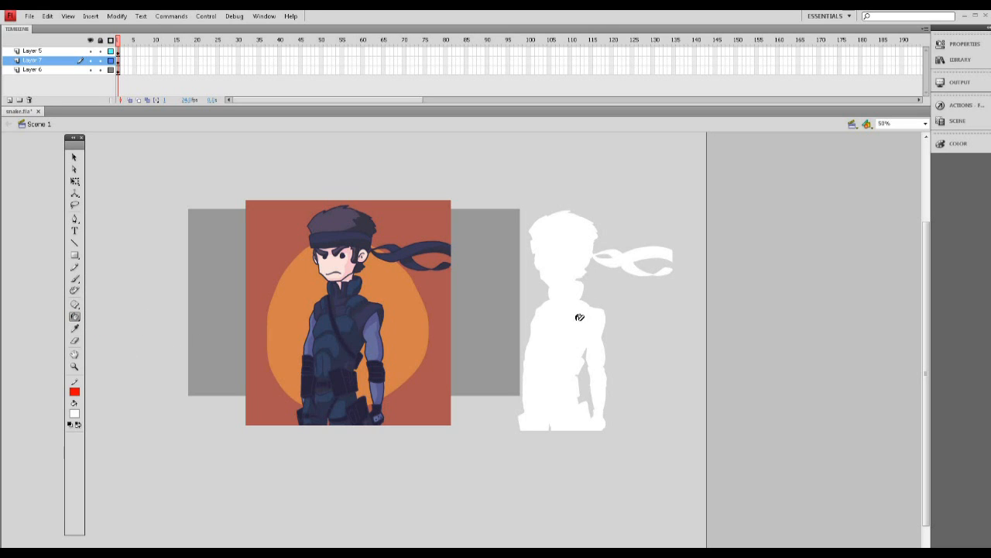
click(965, 43)
drag(772, 114, 773, 114)
click(777, 97)
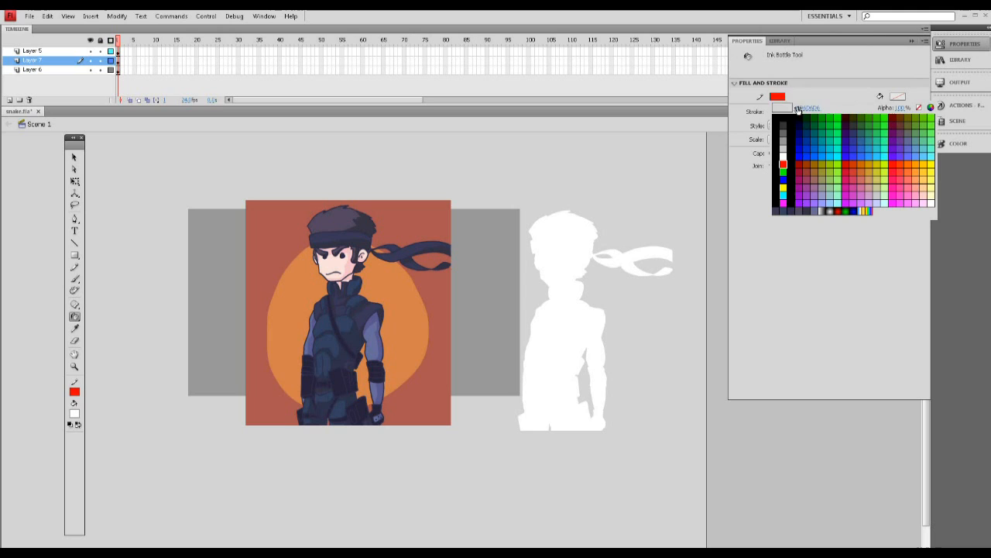
click(788, 151)
click(776, 113)
click(571, 251)
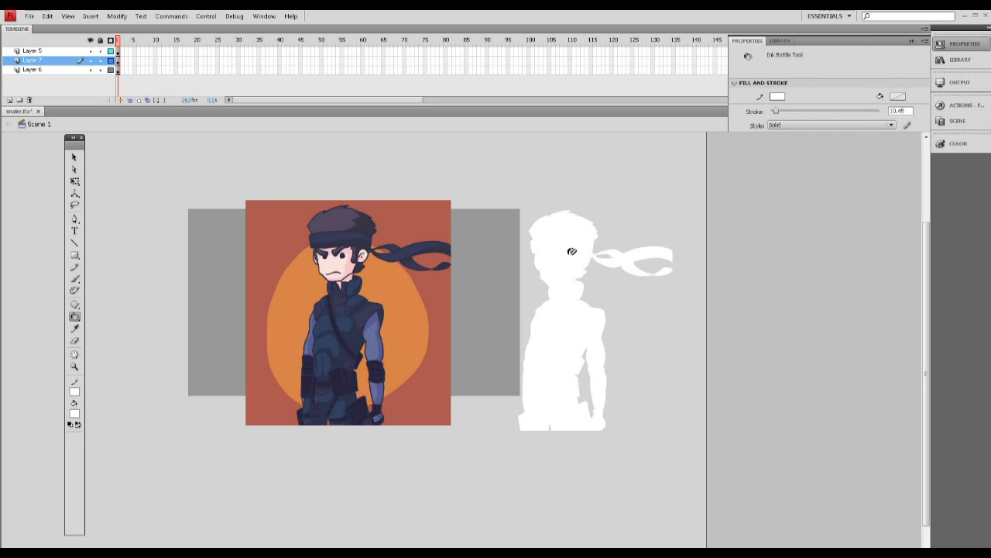
Step: Select the whole outlined white silhouette and move it directly behind the coloured character to form a white border
key(v)
drag(498, 183, 759, 488)
drag(582, 367, 353, 338)
click(582, 338)
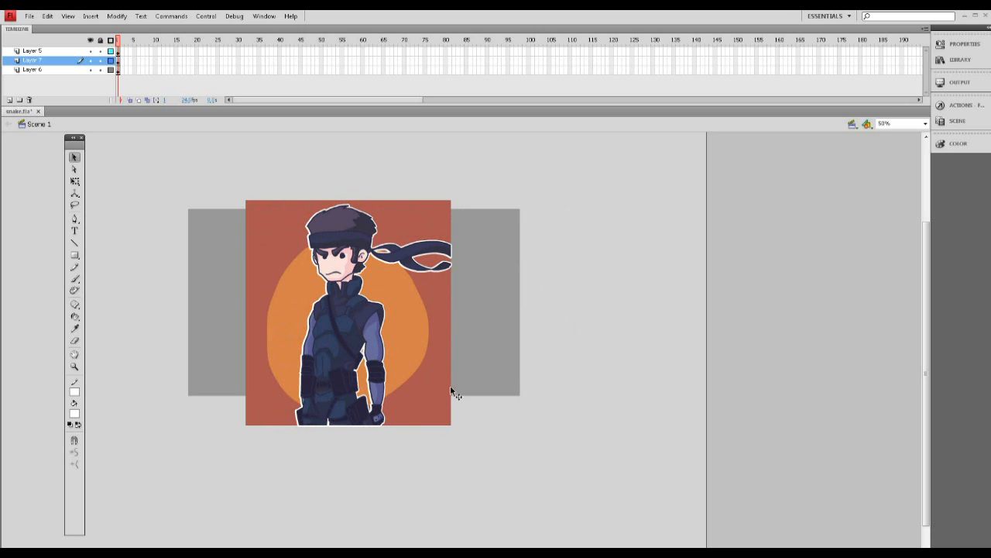
Step: Delete the white stroke segments that run along the bottom of the character's legs
click(342, 426)
click(343, 427)
key(Delete)
click(325, 425)
click(326, 427)
key(Delete)
Step: Lock the character and background layers and erase the white border overhanging the background's bottom edge
key(z)
drag(248, 420, 527, 455)
key(b)
key(w)
key(e)
drag(100, 50, 100, 70)
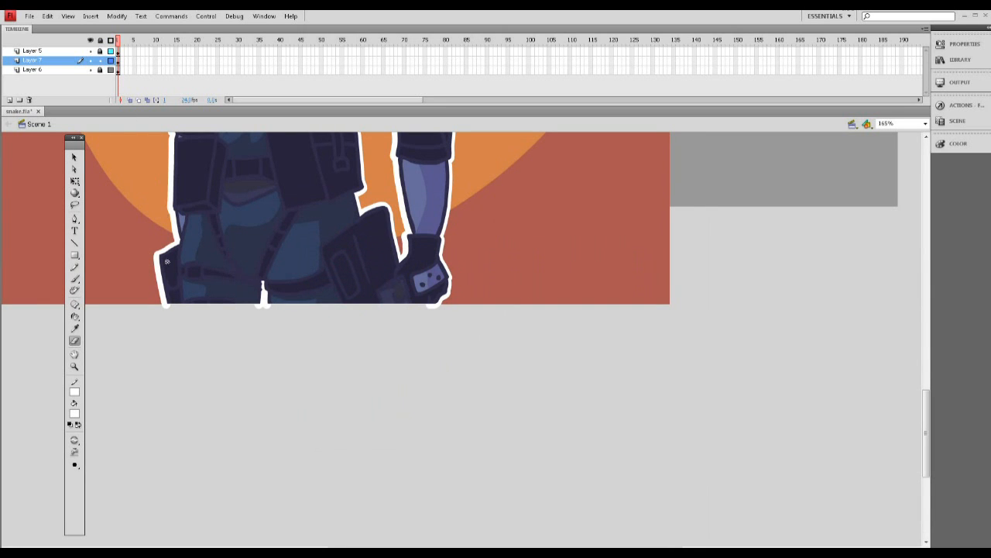
drag(157, 304, 190, 315)
mouse_move(274, 310)
mouse_down()
mouse_move(302, 303)
mouse_move(283, 313)
mouse_up()
mouse_move(394, 308)
mouse_down()
mouse_move(446, 305)
mouse_move(427, 303)
mouse_move(443, 321)
mouse_up()
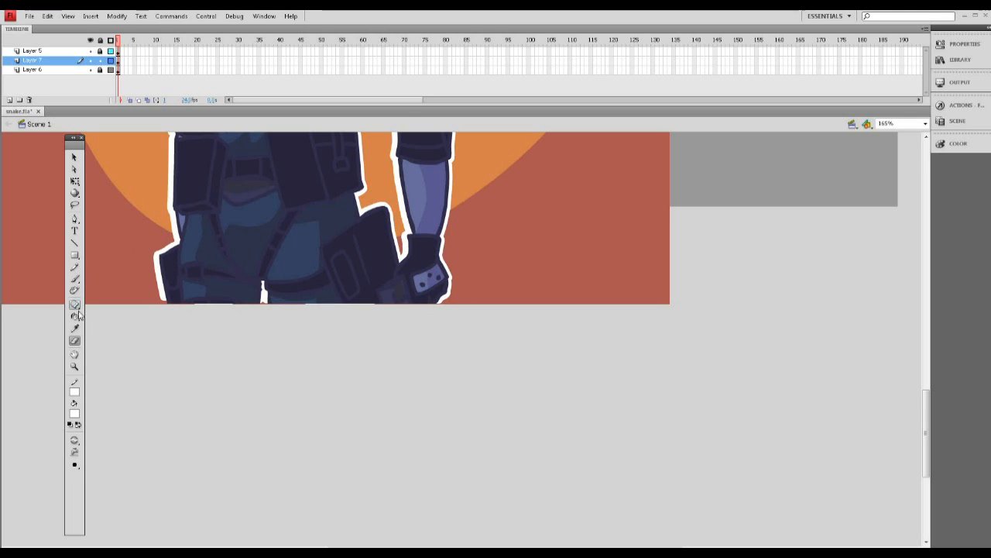
Step: Touch up the white border's ends by the hip and hand with the Brush on Layer 6, flush with the bottom edge
click(84, 71)
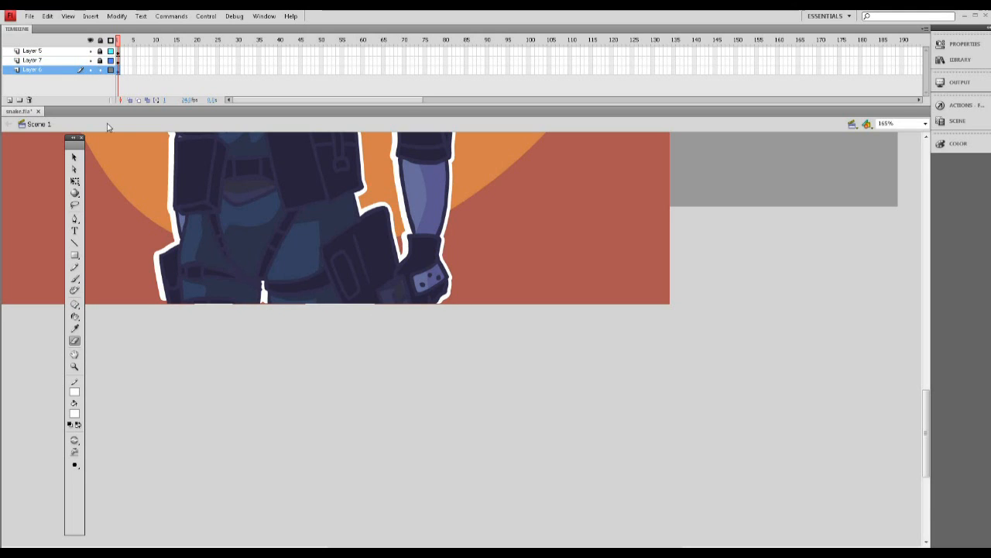
key(b)
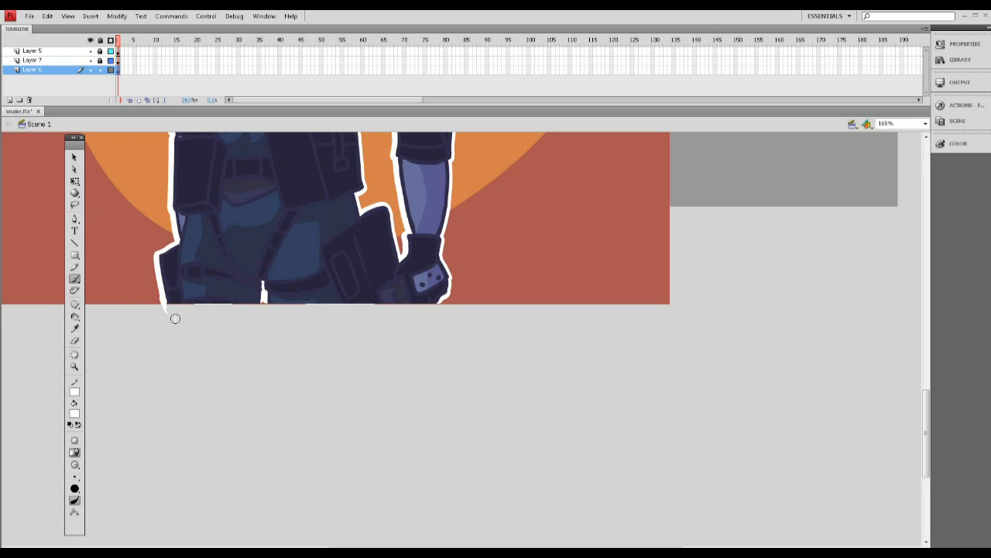
drag(444, 300, 437, 306)
click(74, 157)
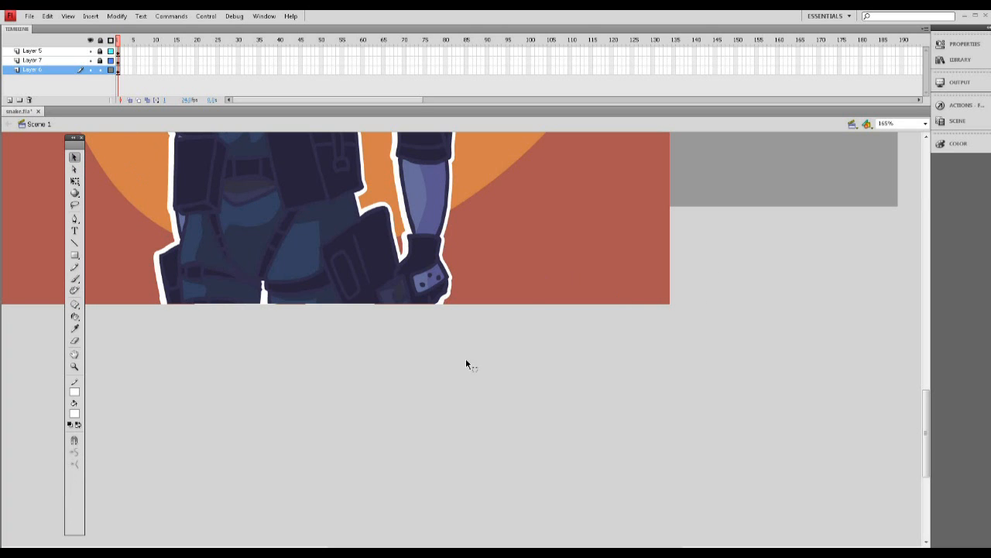
Step: Return to 100% zoom, lock the background layer and add a new layer above the character
click(925, 124)
click(903, 169)
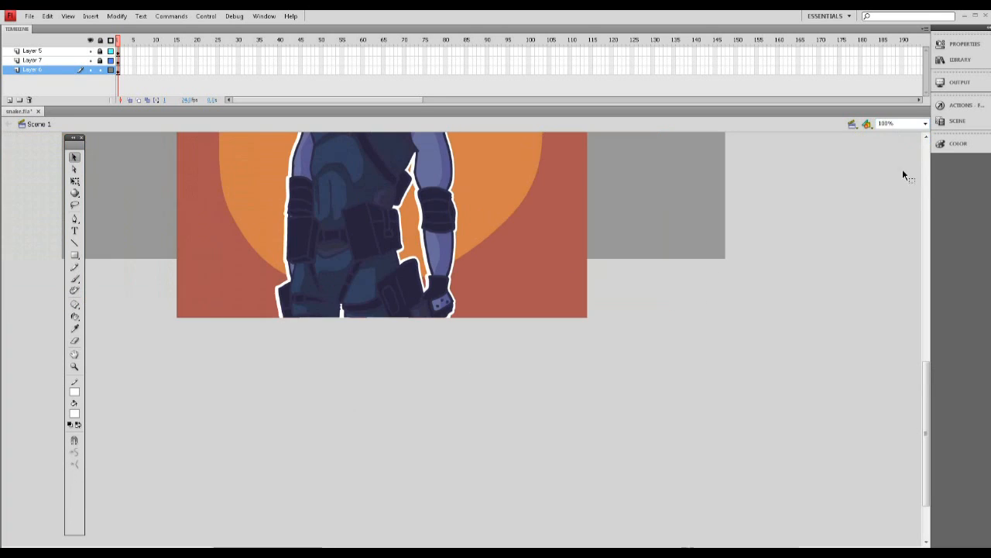
drag(927, 368, 927, 292)
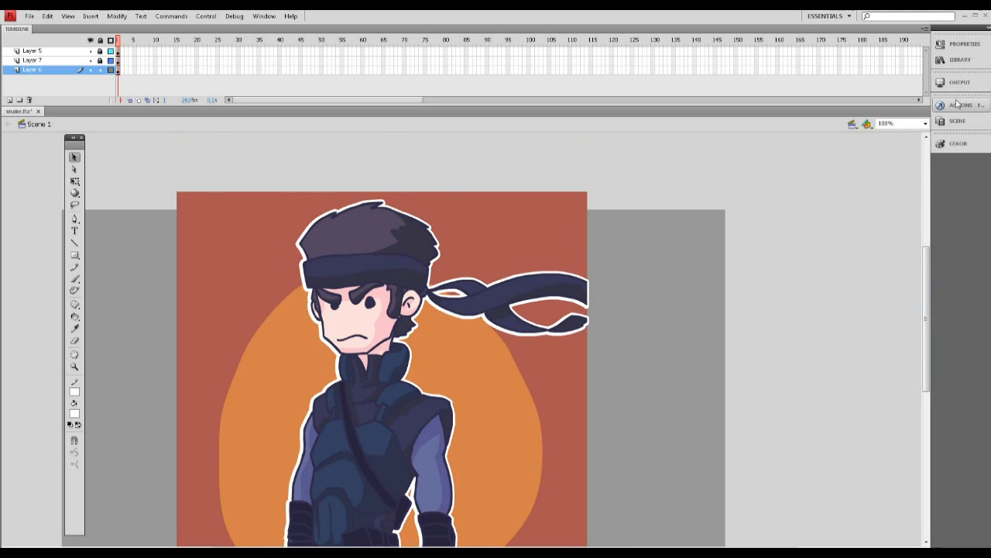
click(37, 52)
click(99, 71)
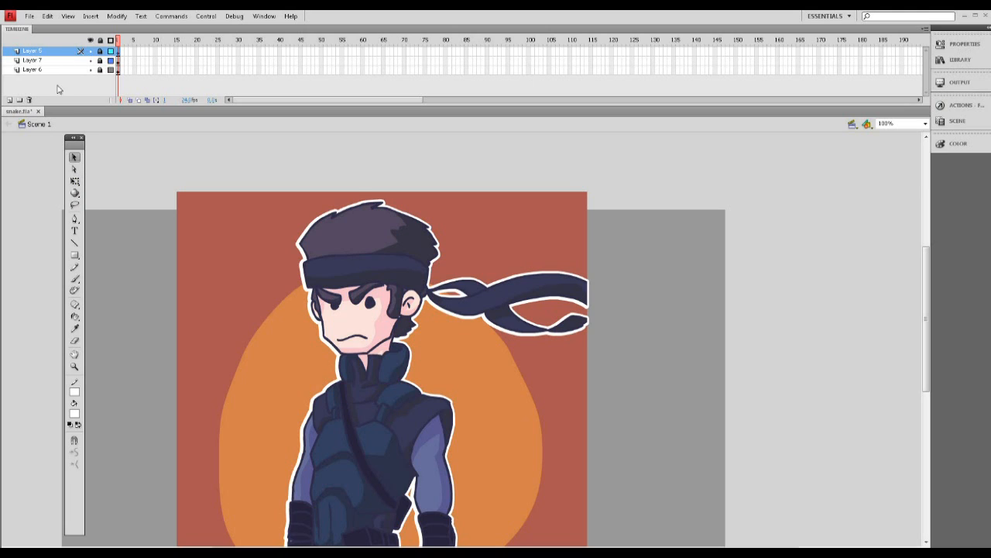
click(9, 100)
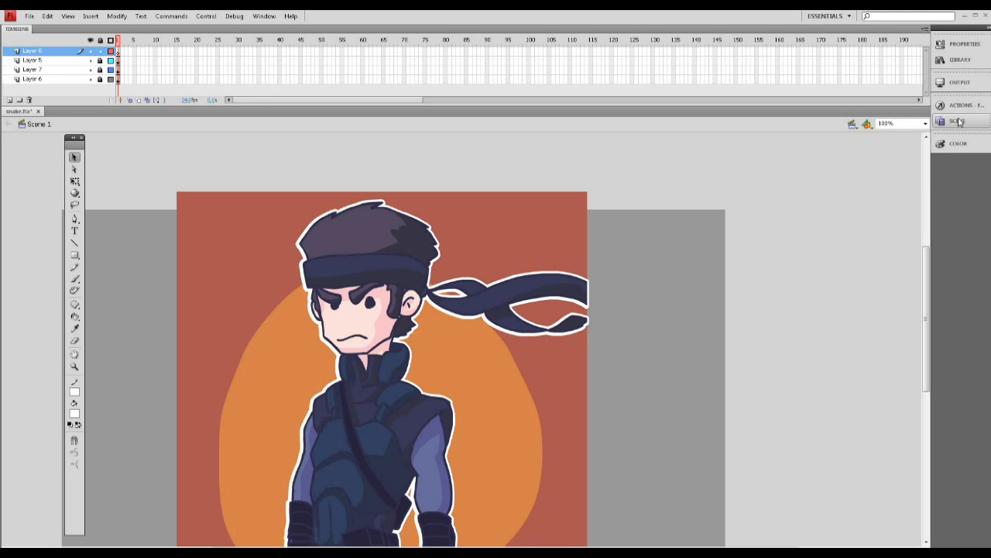
Step: Switch the fill type from solid to a Radial gradient
click(966, 147)
click(968, 147)
click(290, 16)
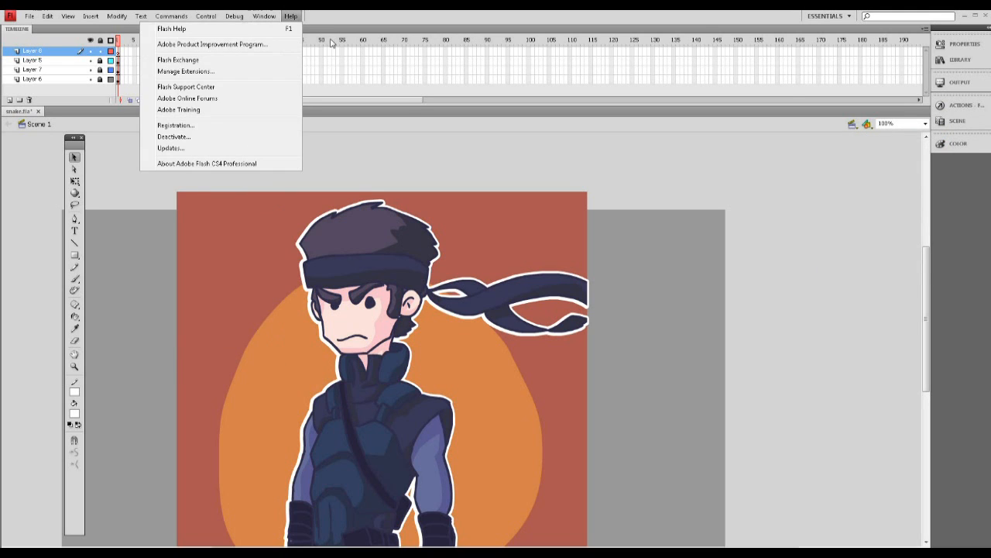
mouse_move(262, 15)
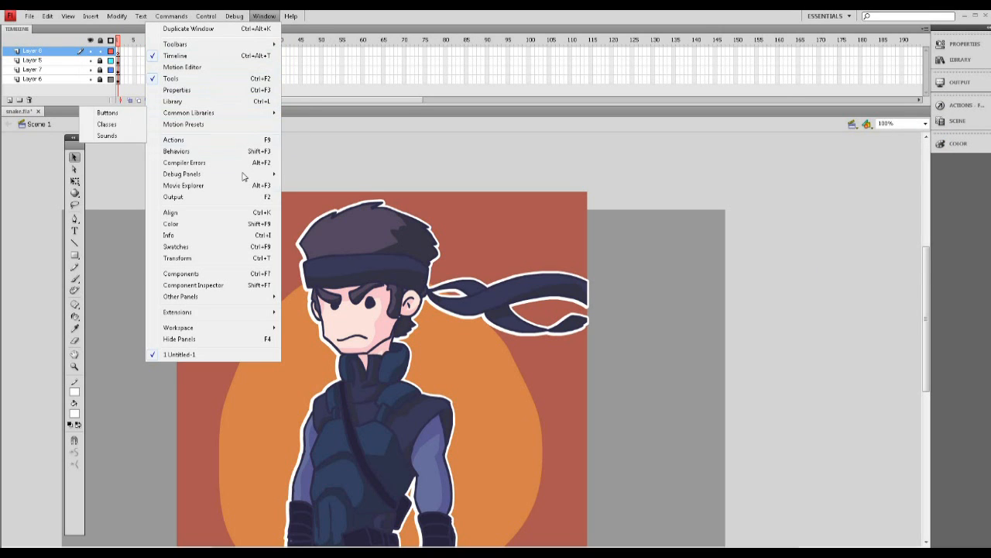
click(967, 145)
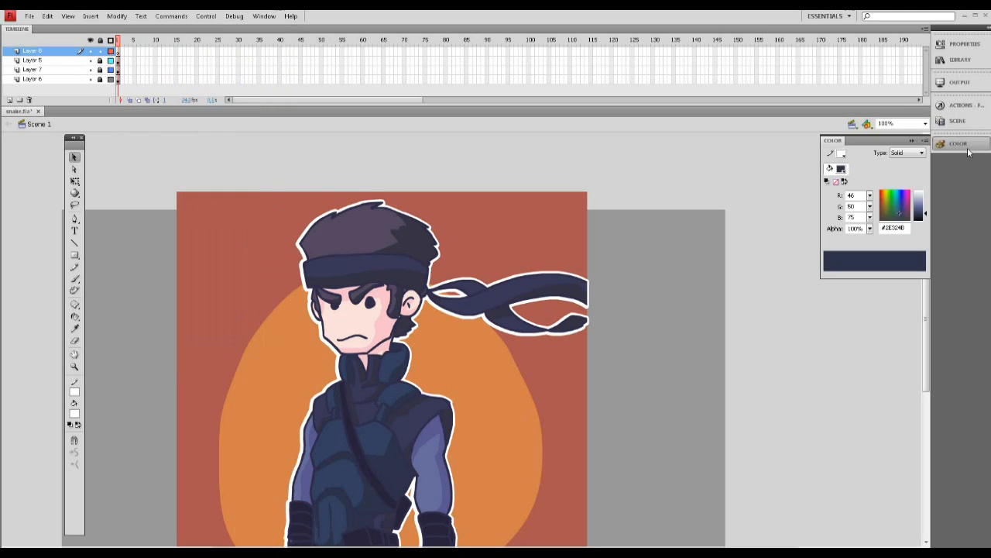
click(916, 154)
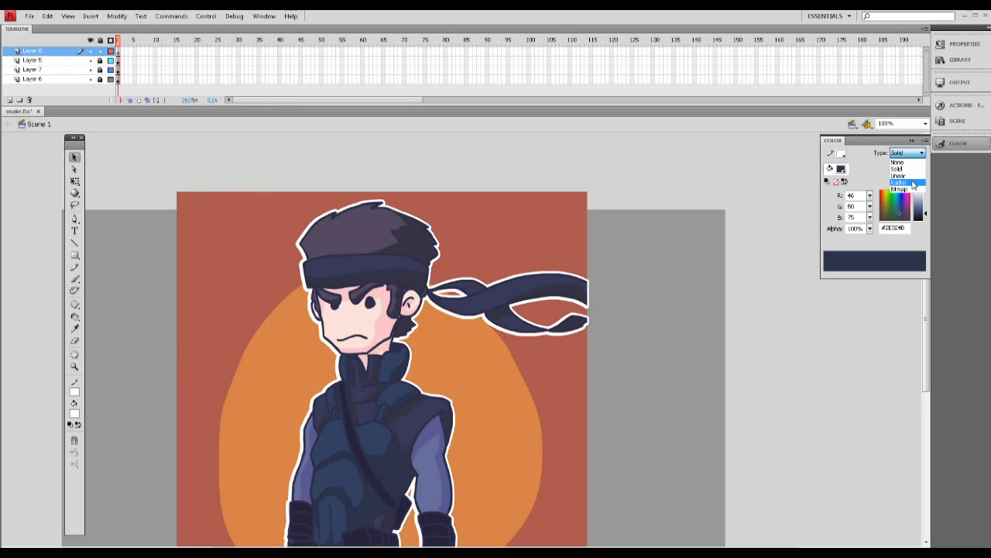
click(914, 183)
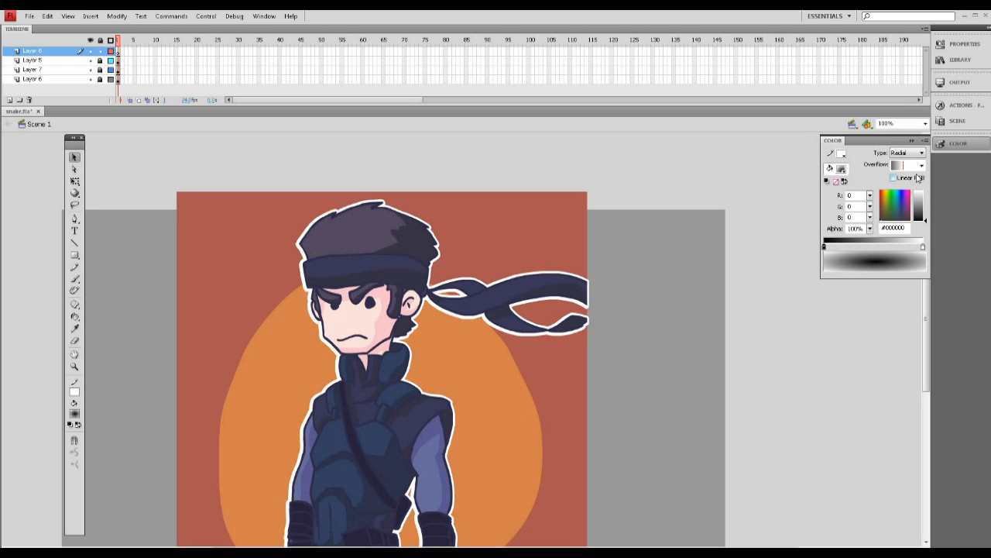
Step: Change the radial gradient's black centre colour to a pale, warm orange tint
double_click(825, 250)
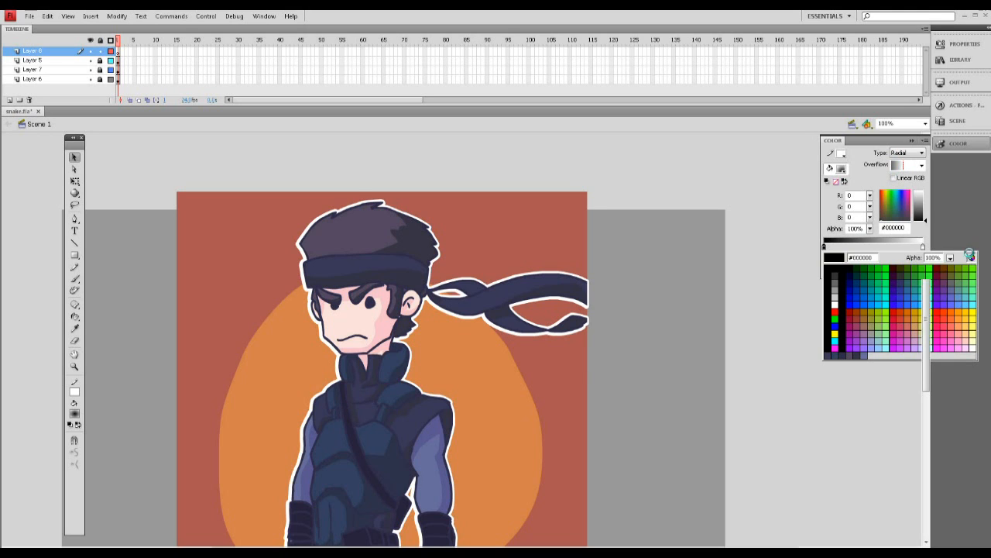
click(964, 258)
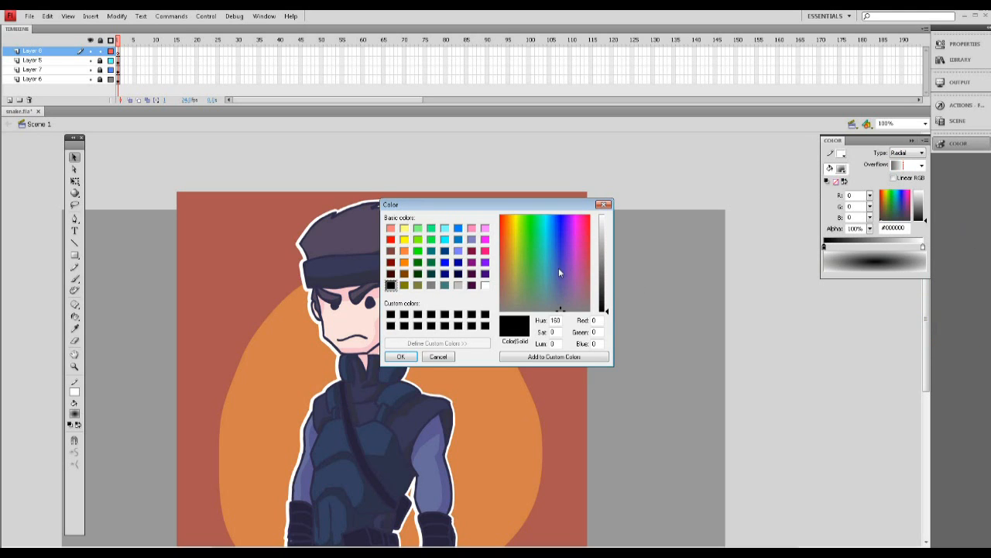
drag(523, 258, 506, 232)
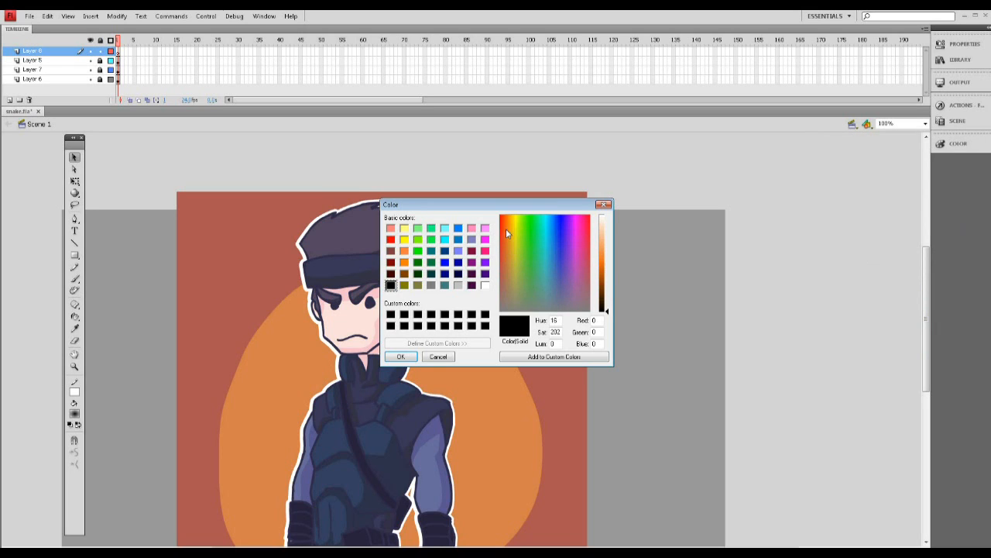
drag(607, 260, 611, 229)
drag(507, 230, 510, 217)
mouse_move(608, 228)
mouse_down()
mouse_move(608, 249)
mouse_move(609, 229)
mouse_up()
click(401, 356)
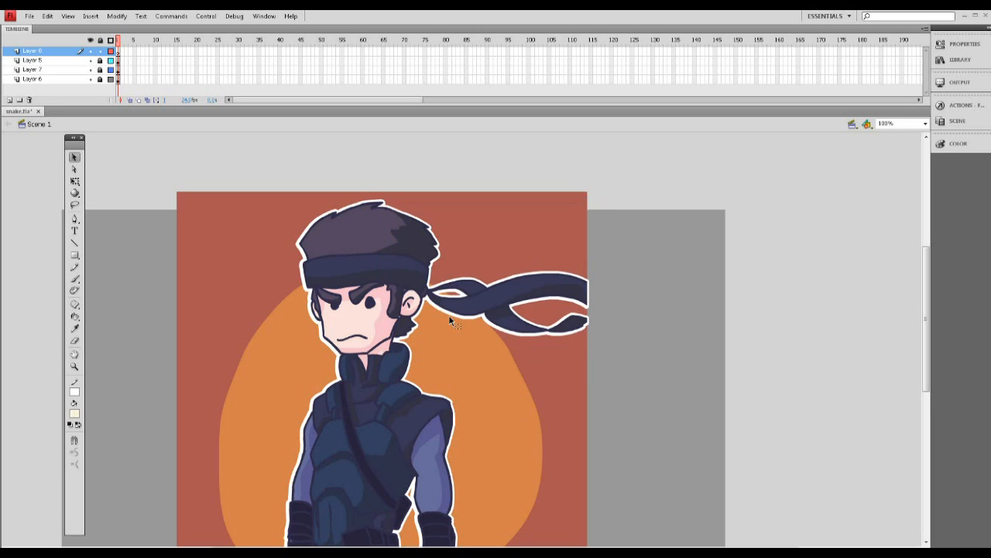
Step: Lighten the radial gradient's centre colour to a very pale cream, #FFF4E6
click(965, 44)
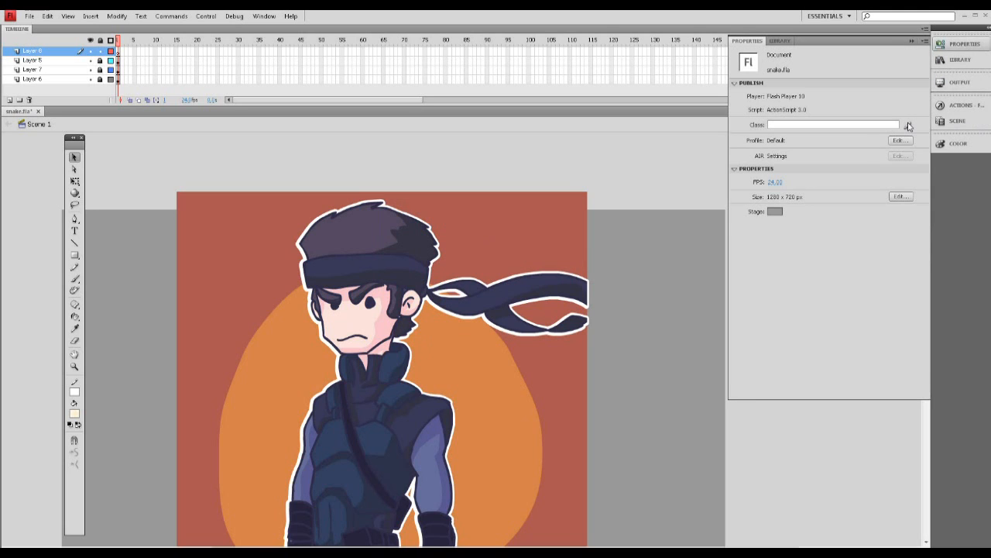
click(958, 143)
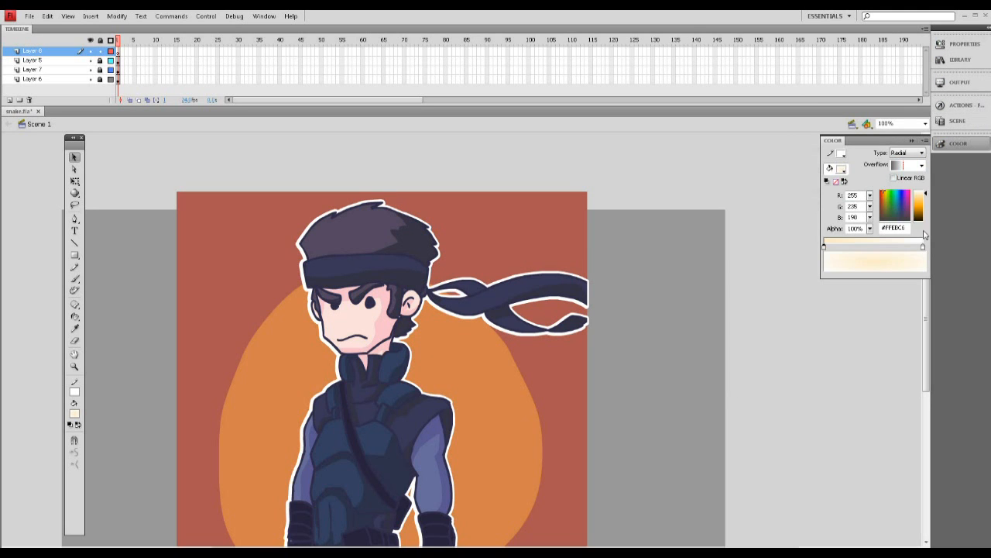
drag(926, 195, 925, 191)
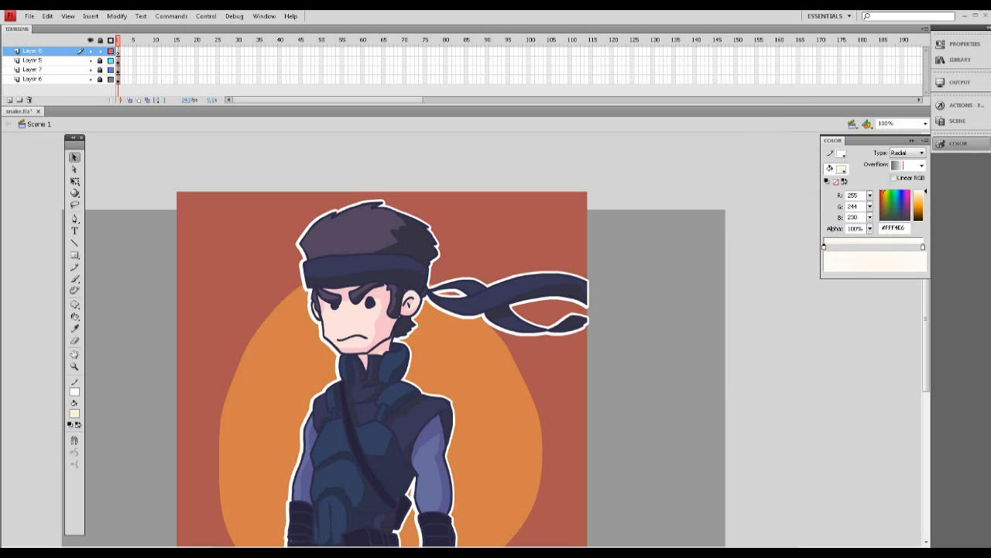
Step: Change the radial gradient's outer colour to a pale yellow with RGB values 254, 228, 129
click(923, 250)
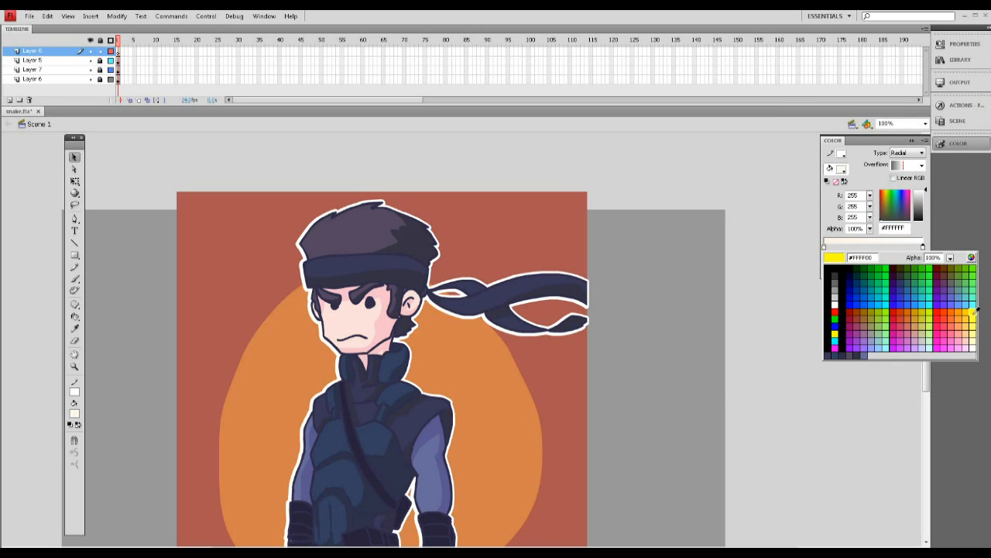
click(972, 313)
click(923, 249)
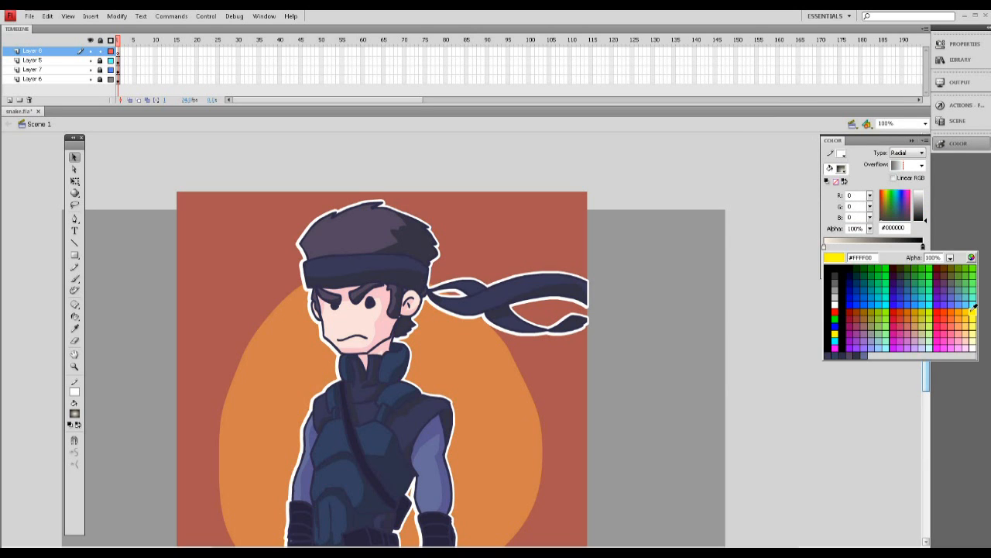
click(967, 311)
drag(926, 206, 926, 197)
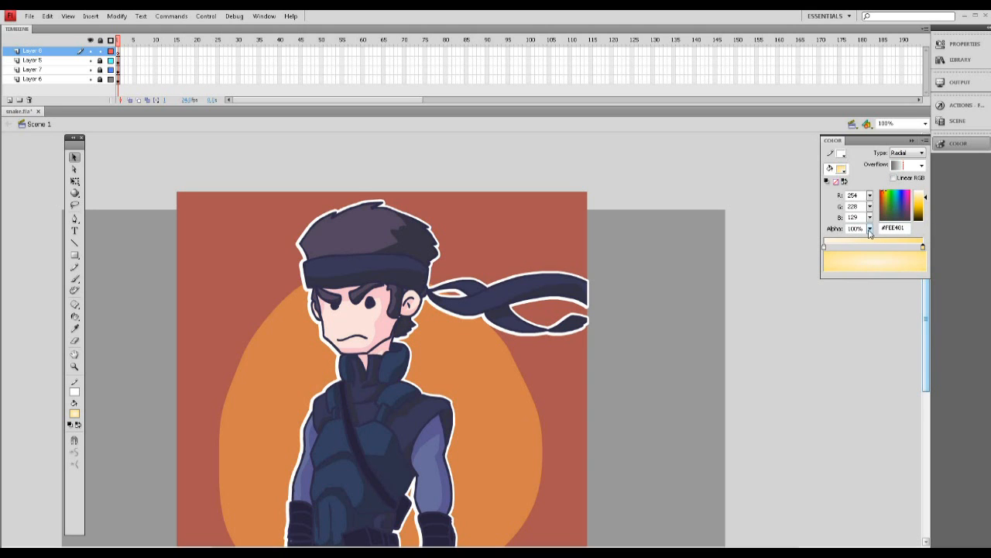
Step: Set the radial gradient's outer colour to 0% alpha and make its cream centre partly transparent
drag(869, 232, 886, 288)
click(825, 248)
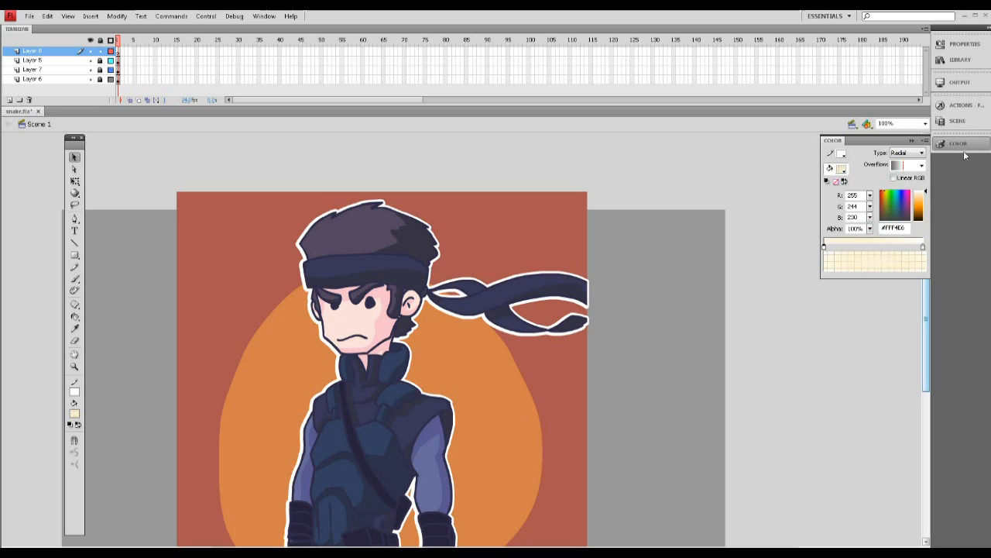
click(923, 249)
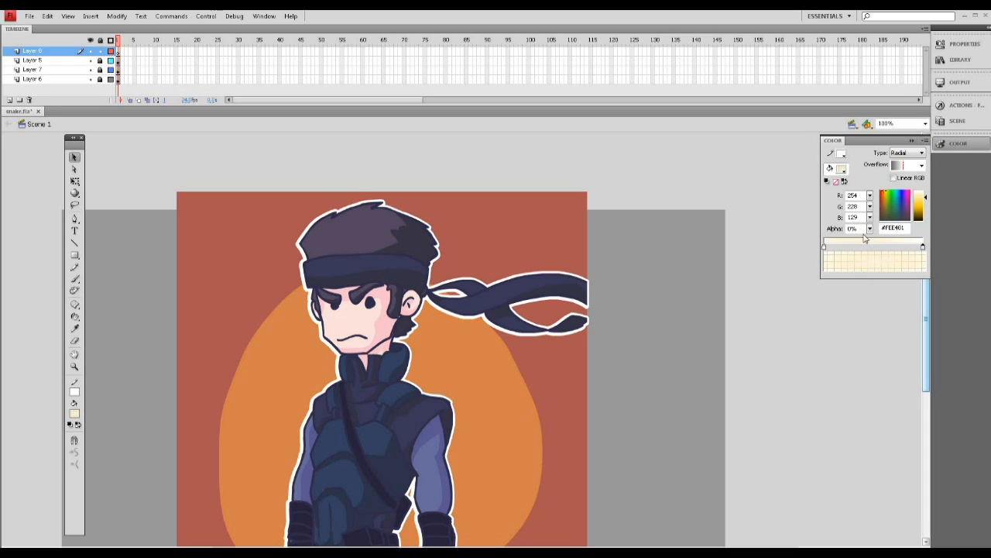
click(824, 248)
drag(870, 231, 885, 264)
click(834, 296)
Step: Choose the Oval tool with no stroke colour and set the view to 50% zoom
click(75, 256)
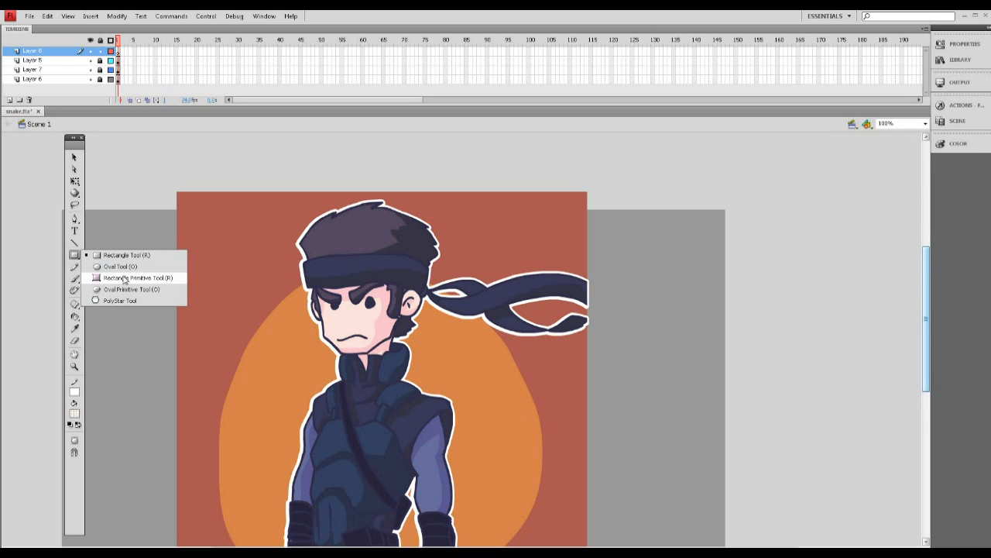
click(122, 266)
click(74, 392)
click(219, 396)
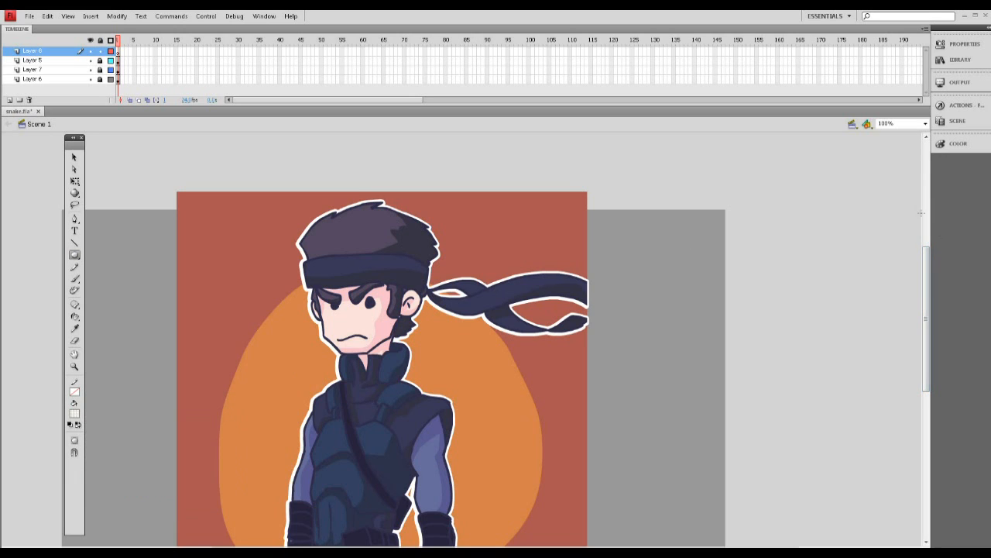
click(925, 123)
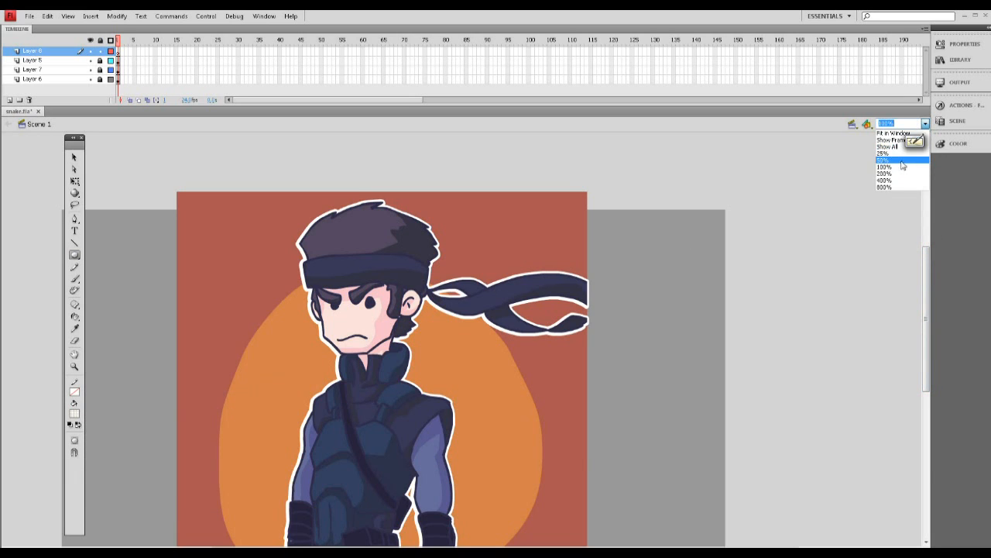
click(883, 160)
scroll(914, 313, down, 1)
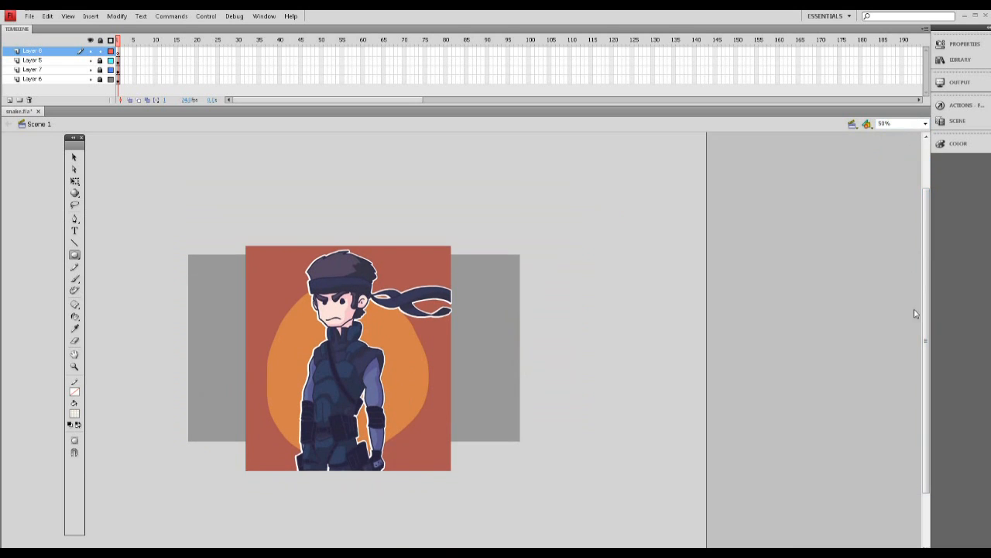
drag(471, 167, 643, 306)
key(ctrl+z)
drag(473, 158, 650, 307)
key(ctrl+z)
Step: Draw a large circular radial glow on Layer 8 and move it so its centre sits near the picture's upper-left corner
drag(114, 165, 395, 463)
key(v)
click(238, 303)
click(598, 265)
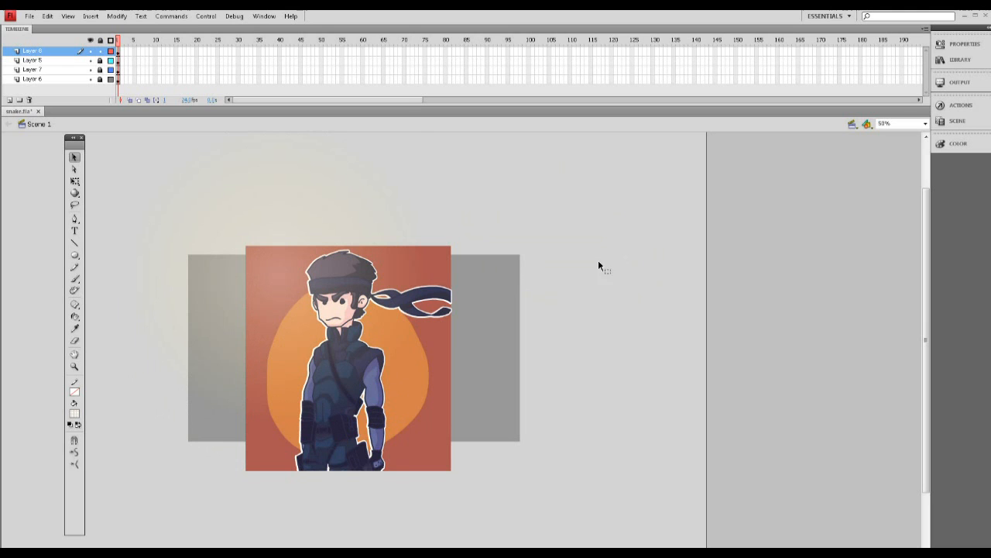
click(248, 302)
click(555, 272)
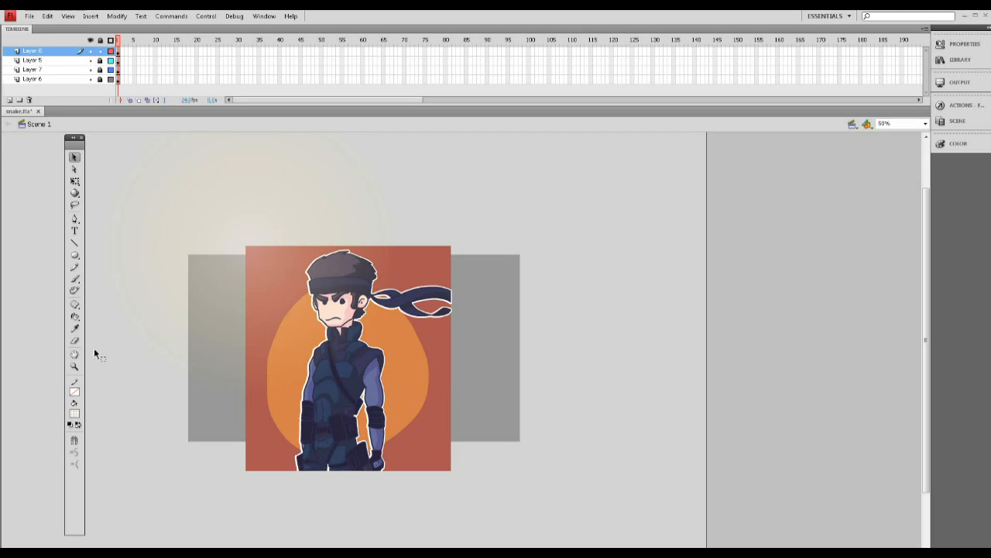
Step: Add a new layer above the glow's layer and switch the fill type to a Linear gradient
click(11, 100)
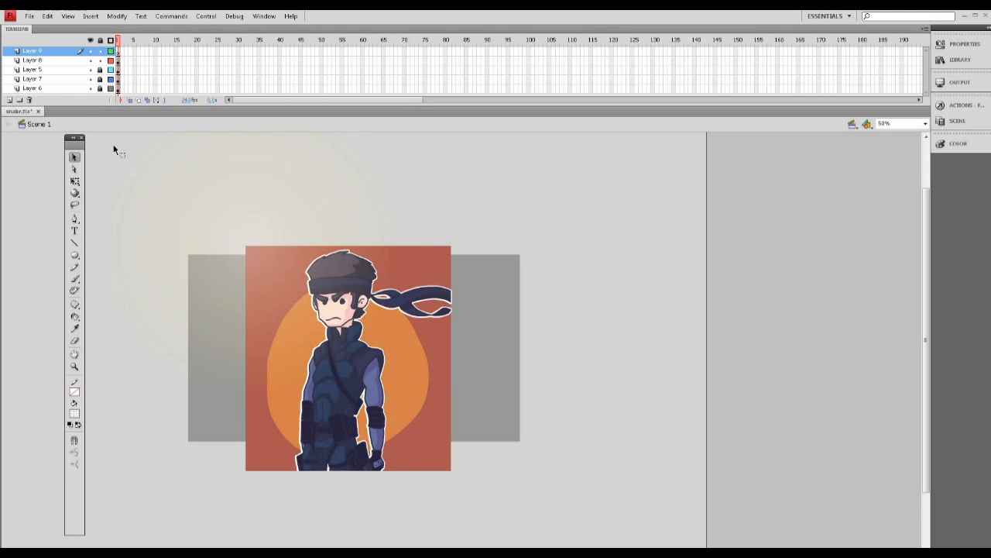
click(960, 60)
click(958, 143)
click(842, 168)
click(909, 261)
click(906, 153)
click(909, 183)
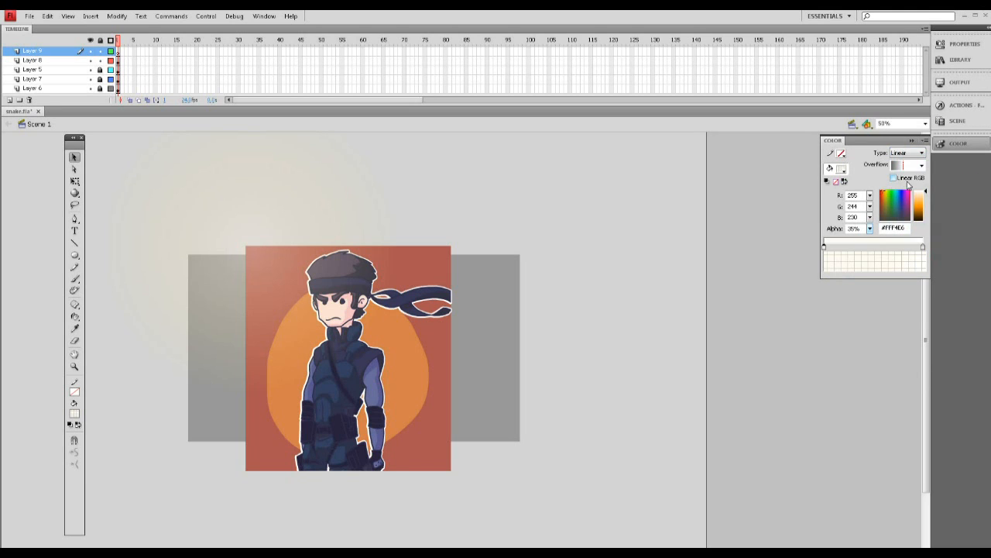
Step: Set the linear gradient's start colour to a dark indigo with RGB values 52, 48, 73
double_click(824, 248)
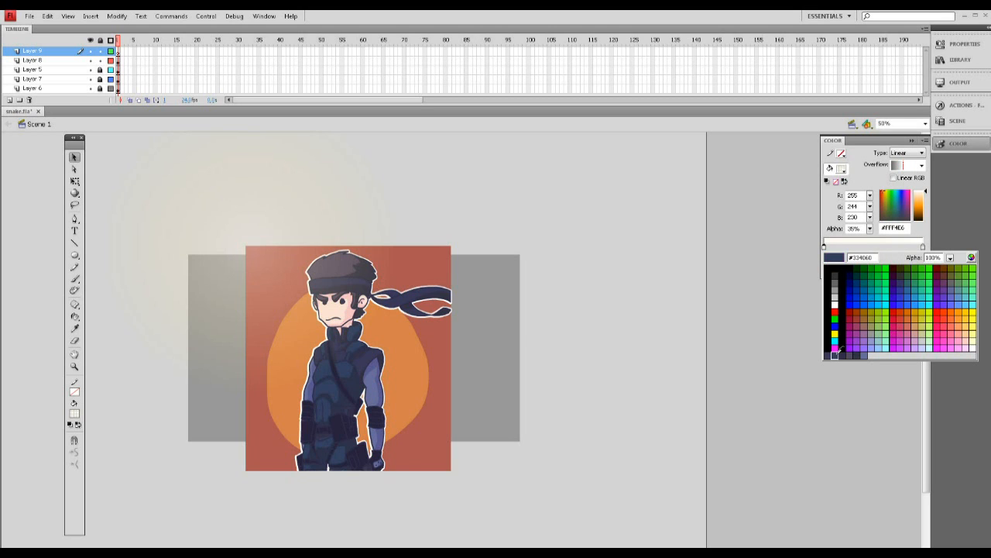
click(971, 257)
drag(549, 276, 565, 288)
drag(608, 256, 609, 290)
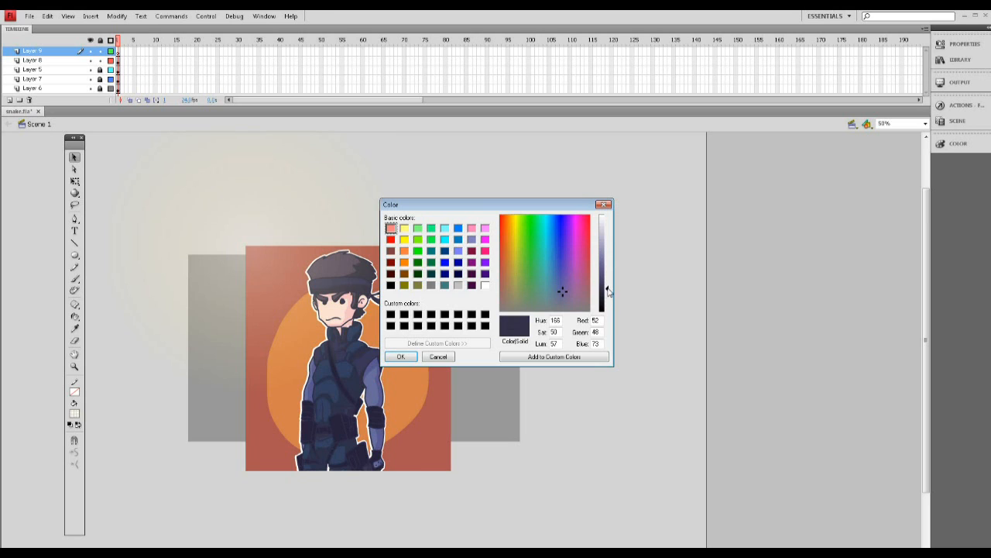
click(400, 357)
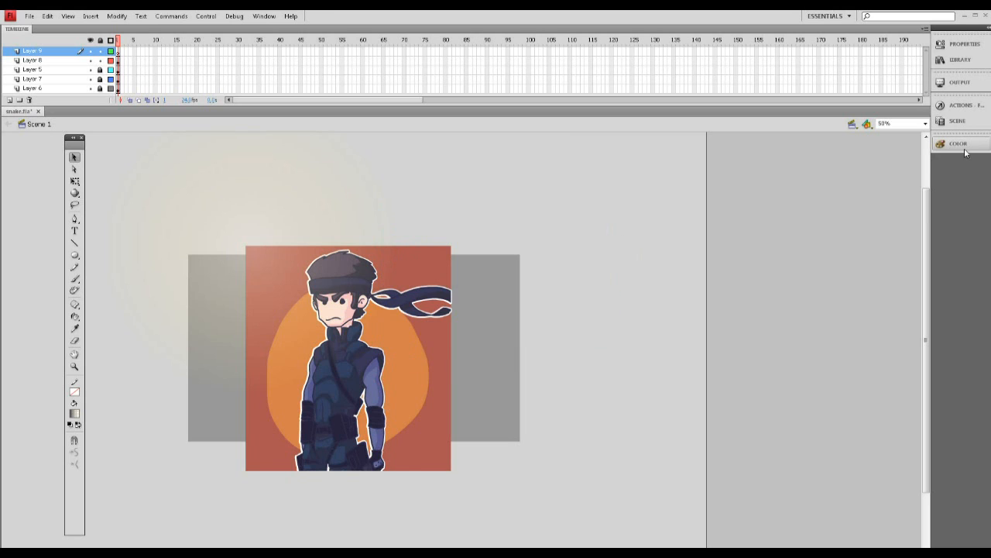
Step: Set the linear gradient's end colour to the same dark indigo as its start, at 100% alpha
click(965, 152)
click(922, 248)
double_click(923, 248)
click(827, 309)
double_click(923, 248)
click(922, 250)
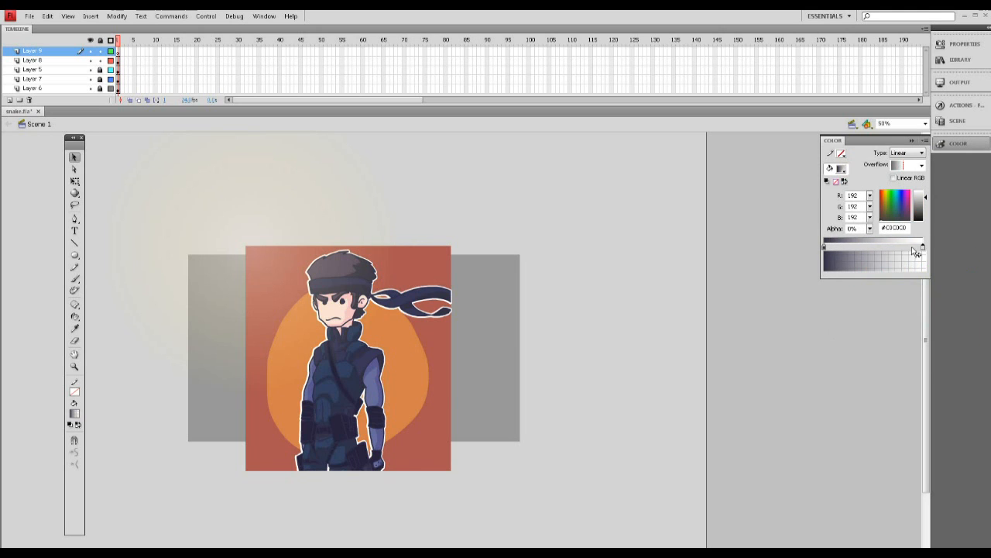
double_click(922, 248)
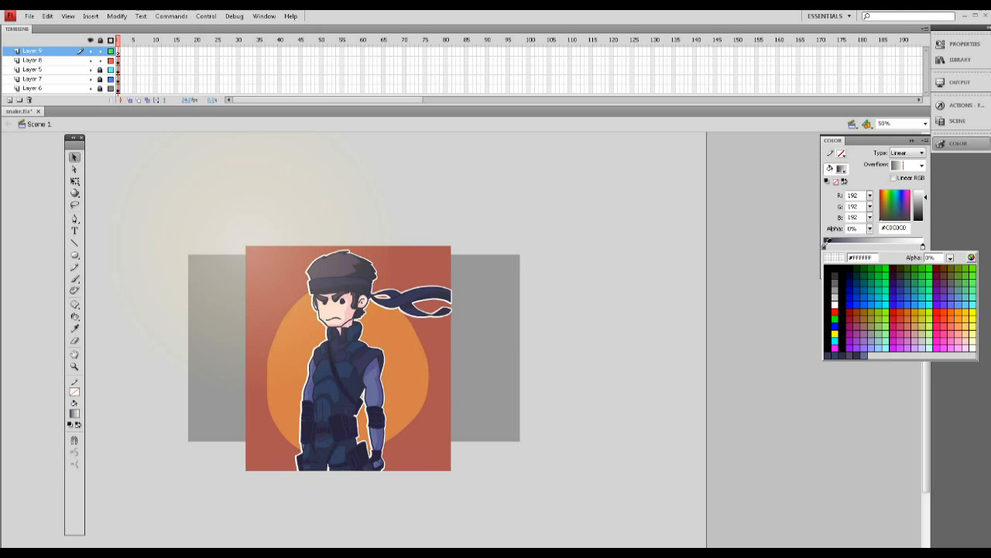
click(932, 250)
drag(869, 229, 875, 167)
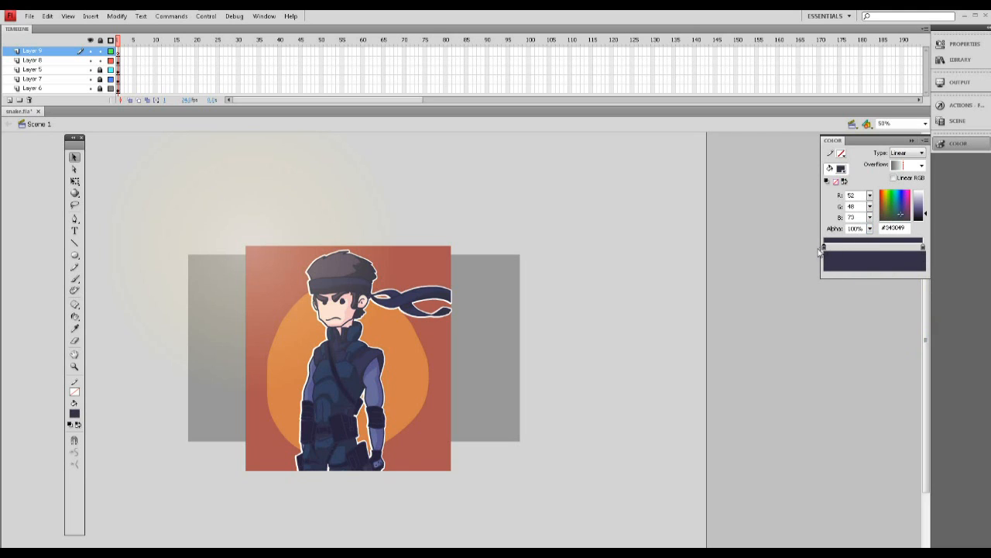
Step: Darken the linear gradient's end colour to #201F2E at 34% alpha and make its start colour fully transparent
drag(931, 216, 929, 218)
drag(869, 228, 877, 265)
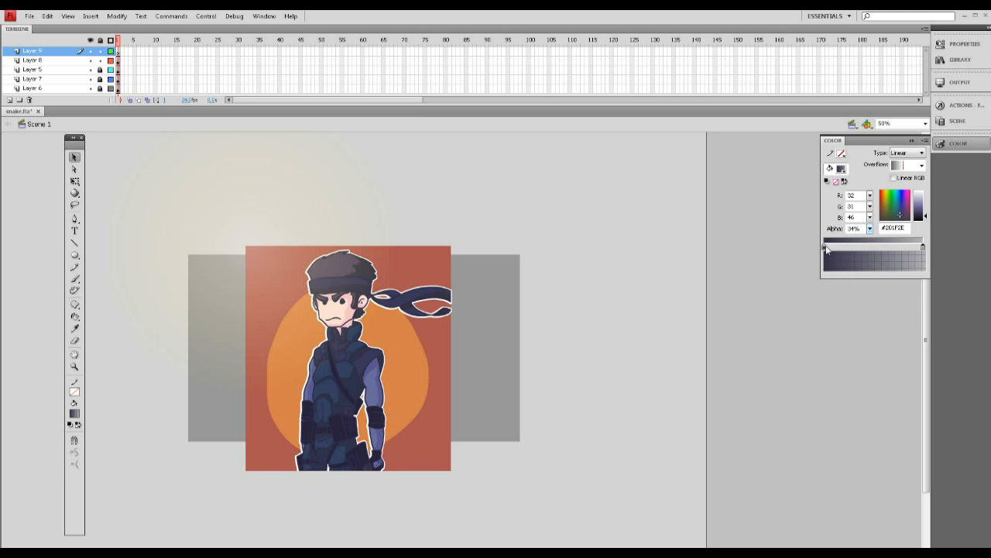
drag(871, 231, 827, 248)
drag(870, 229, 879, 305)
Step: Draw a gradient-filled rectangle on Layer 9 covering the whole picture
drag(74, 255, 148, 255)
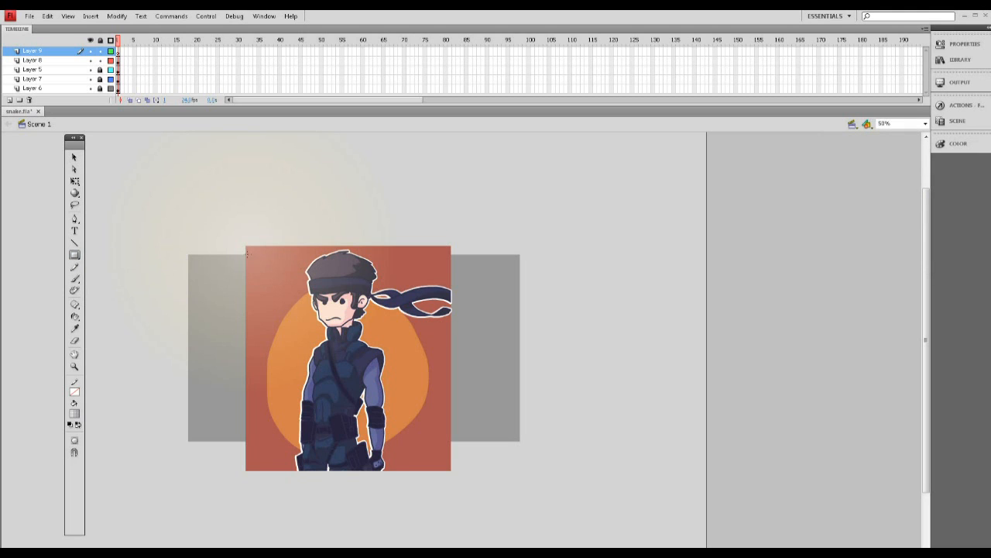
drag(243, 242, 453, 471)
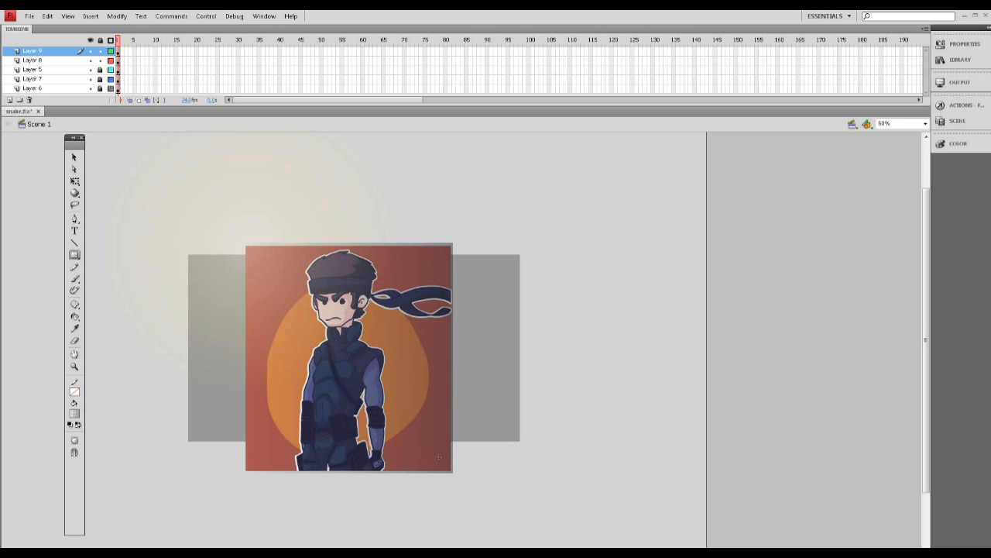
Step: Delete the shading rectangle from Layer 9 and the radial glow from Layer 8
click(75, 157)
click(68, 52)
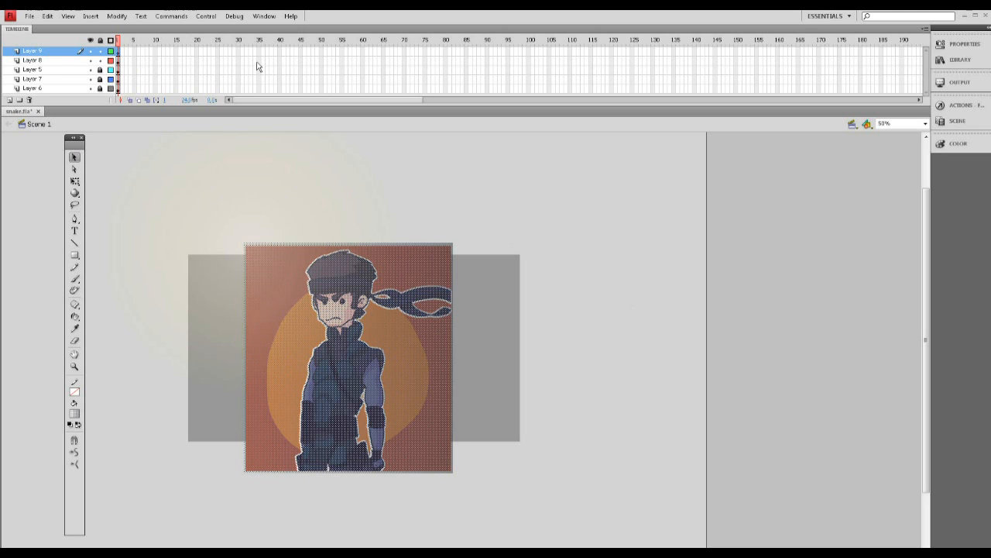
key(Delete)
click(46, 60)
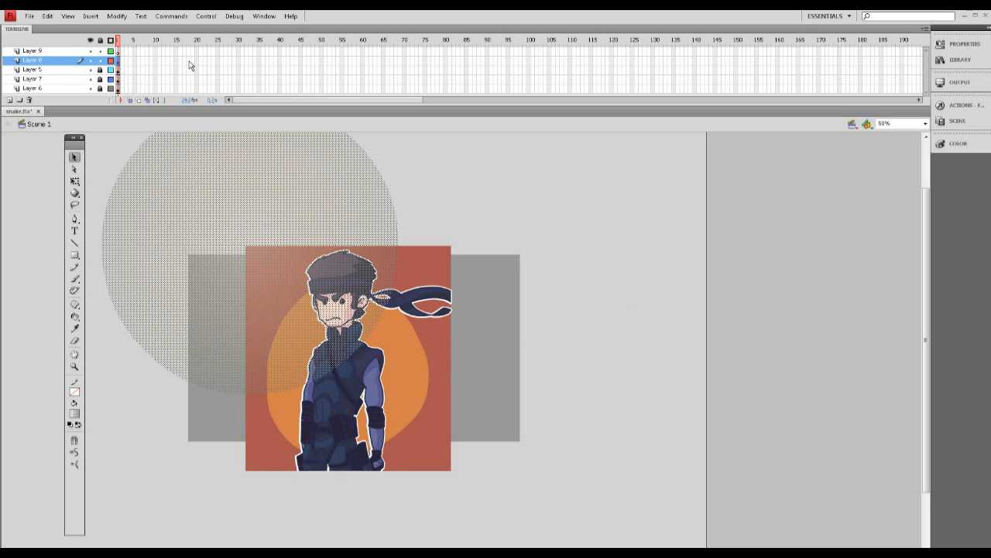
key(Delete)
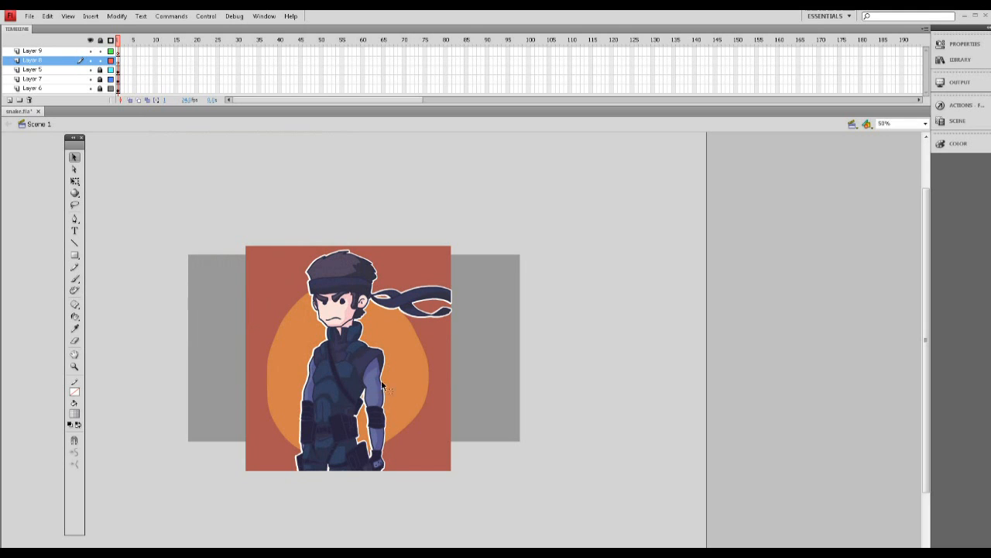
Step: Examine the finished character picture zoomed in and at 100% magnification
drag(929, 318, 927, 333)
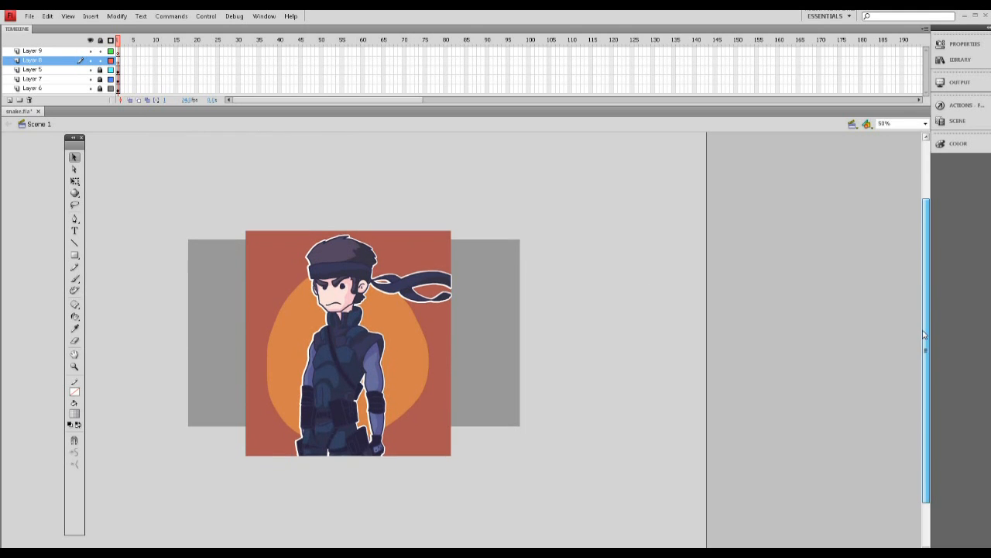
key(z)
drag(235, 215, 493, 473)
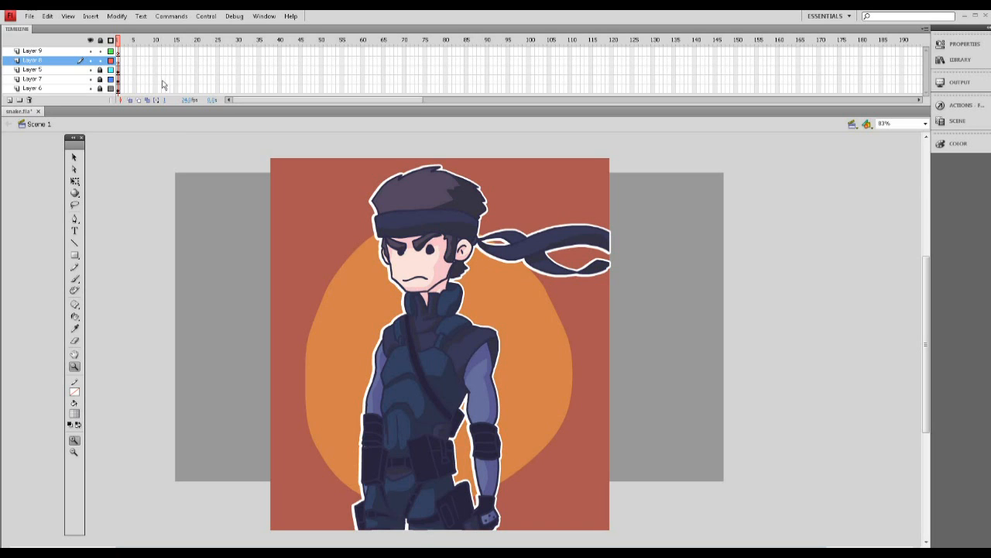
drag(250, 54, 170, 119)
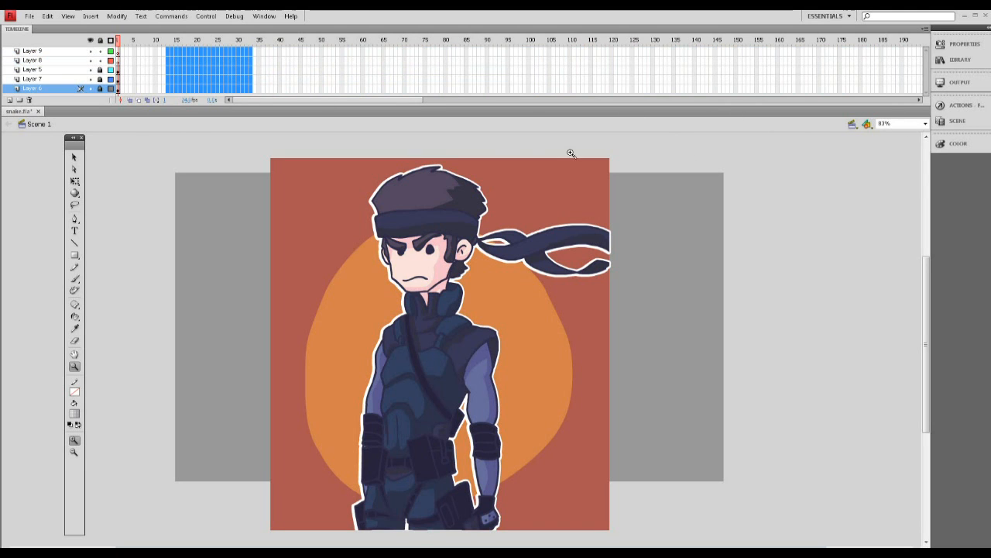
click(701, 174)
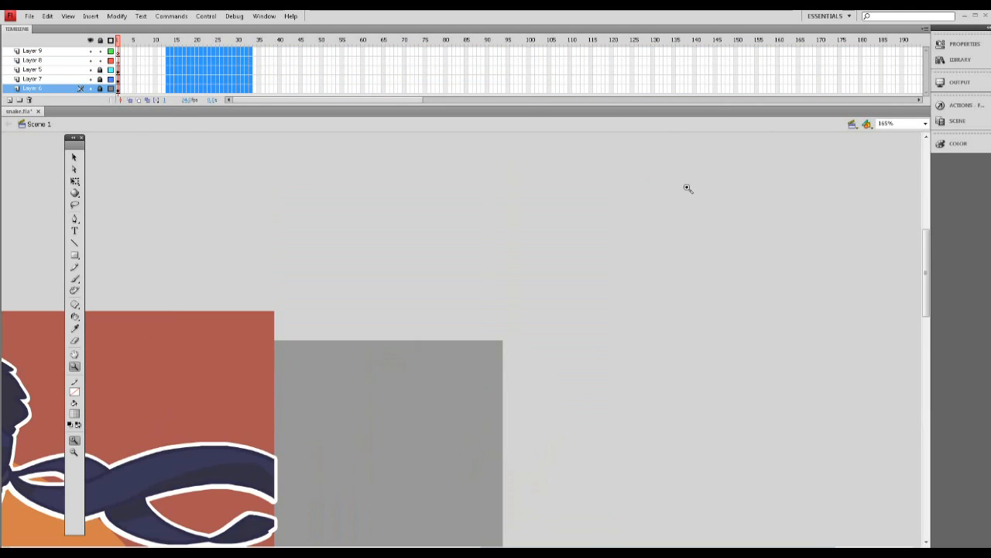
click(925, 123)
click(899, 167)
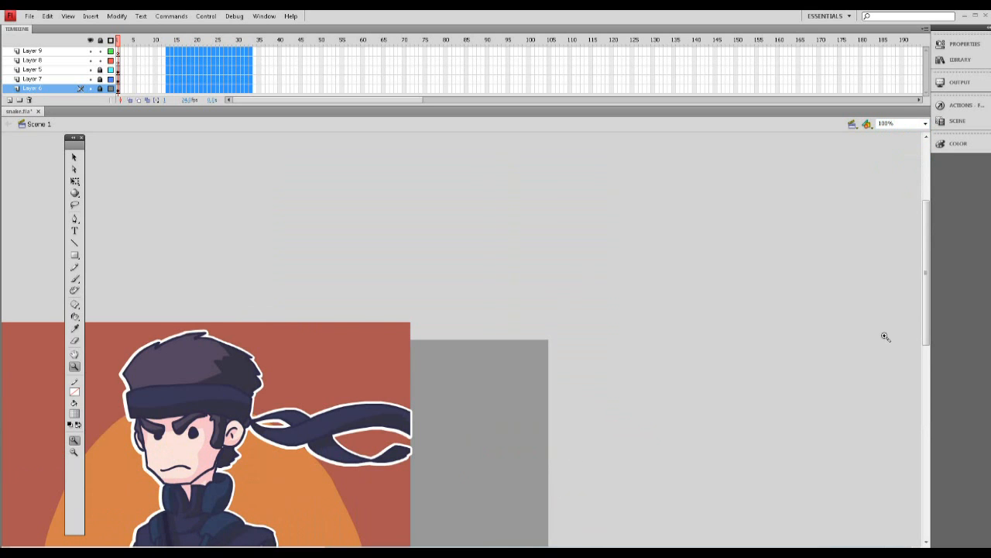
scroll(927, 326, down, 1)
scroll(927, 326, down, 10)
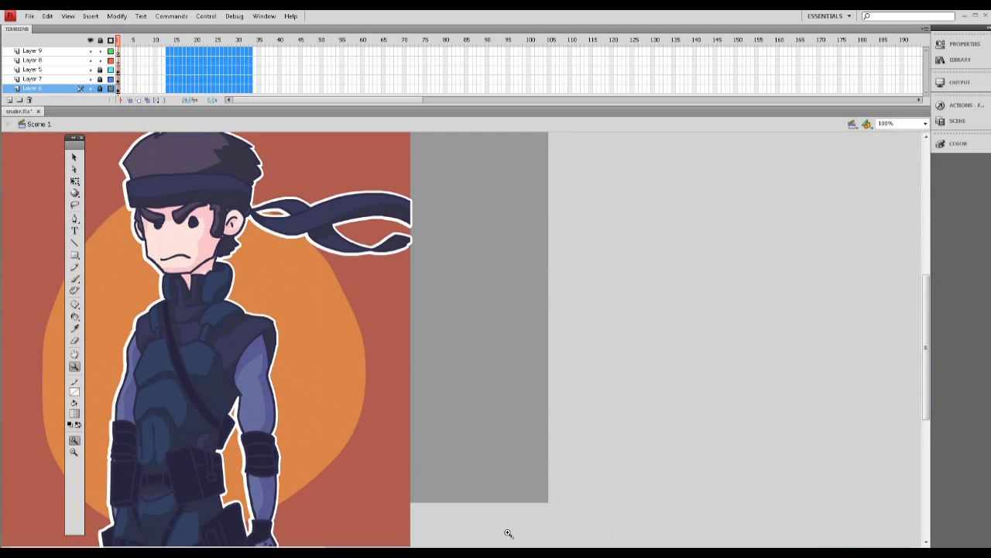
drag(450, 308, 580, 323)
key(v)
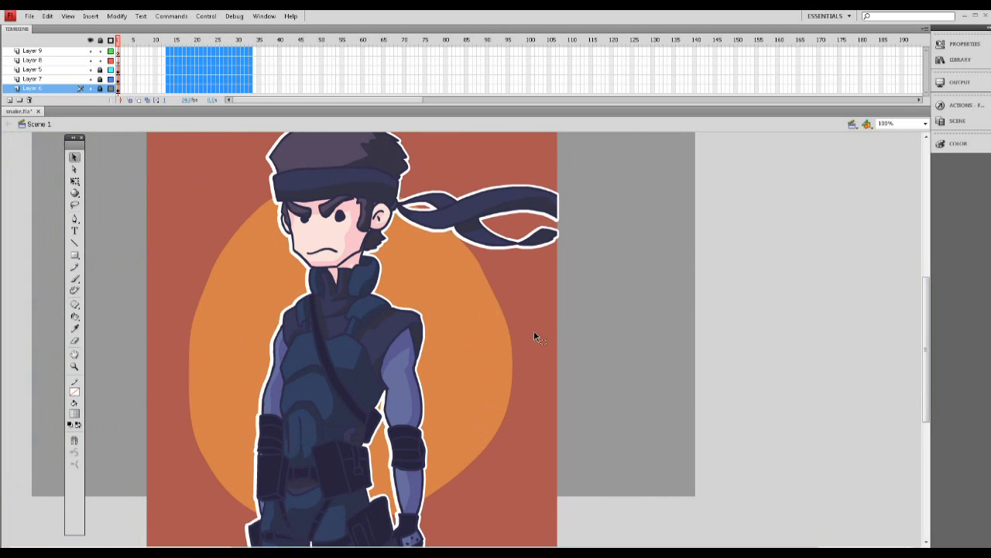
drag(644, 343, 730, 358)
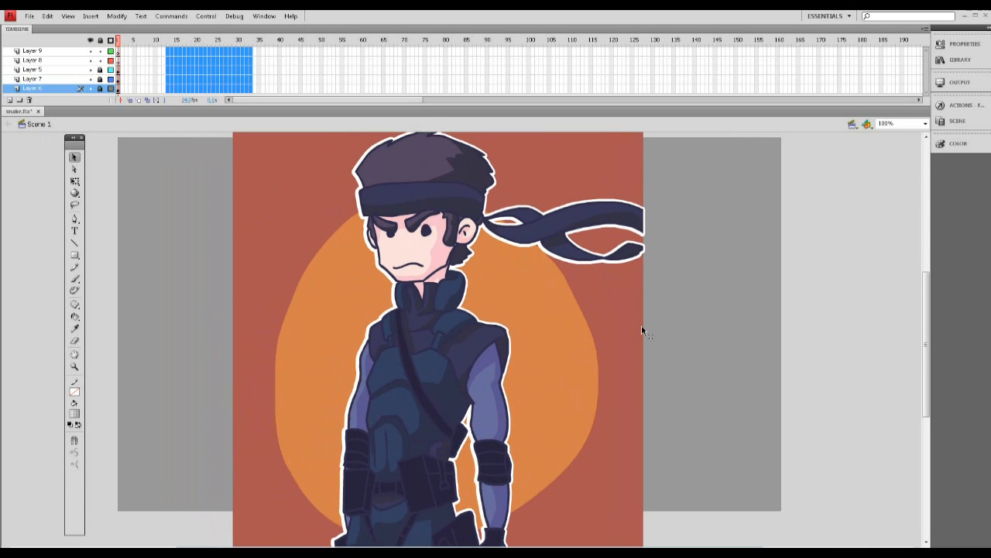
click(702, 238)
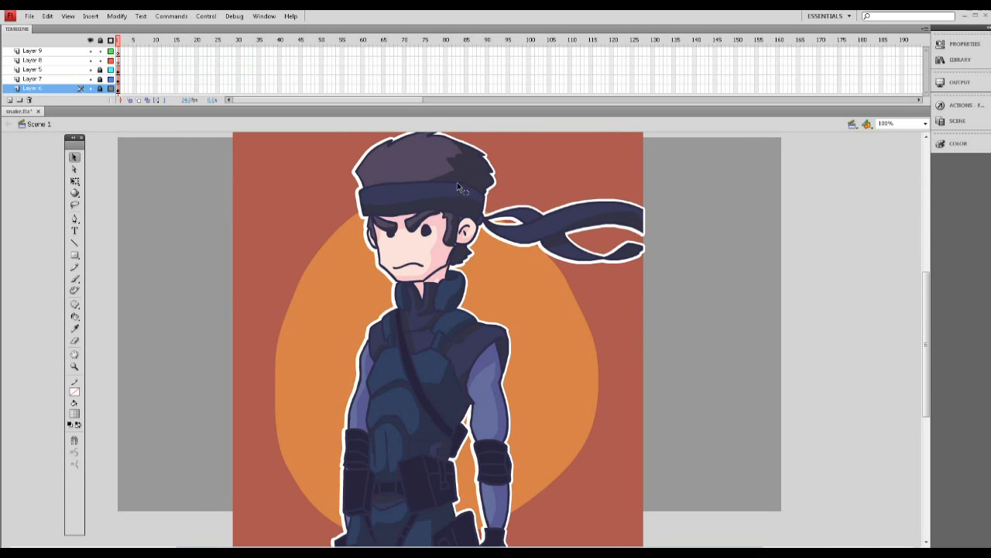
click(30, 16)
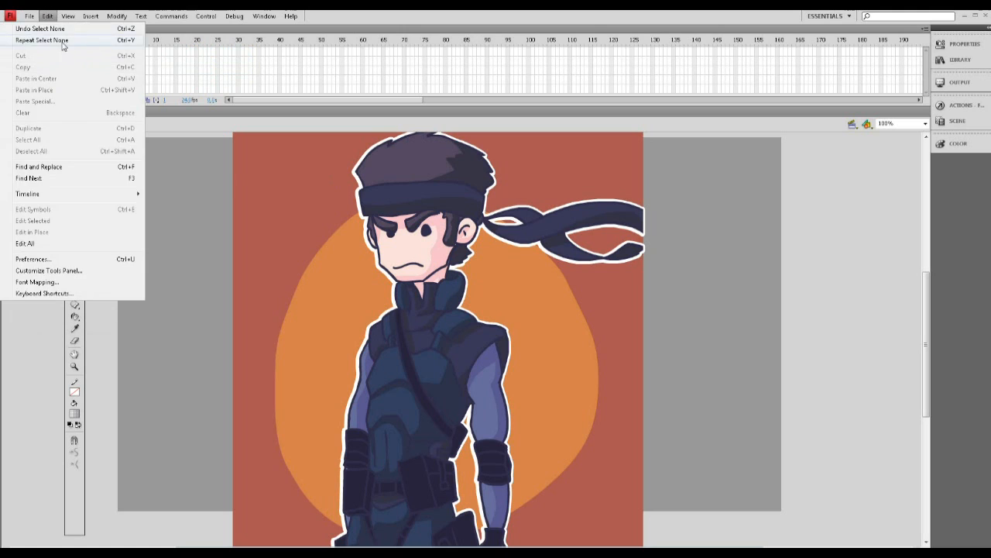